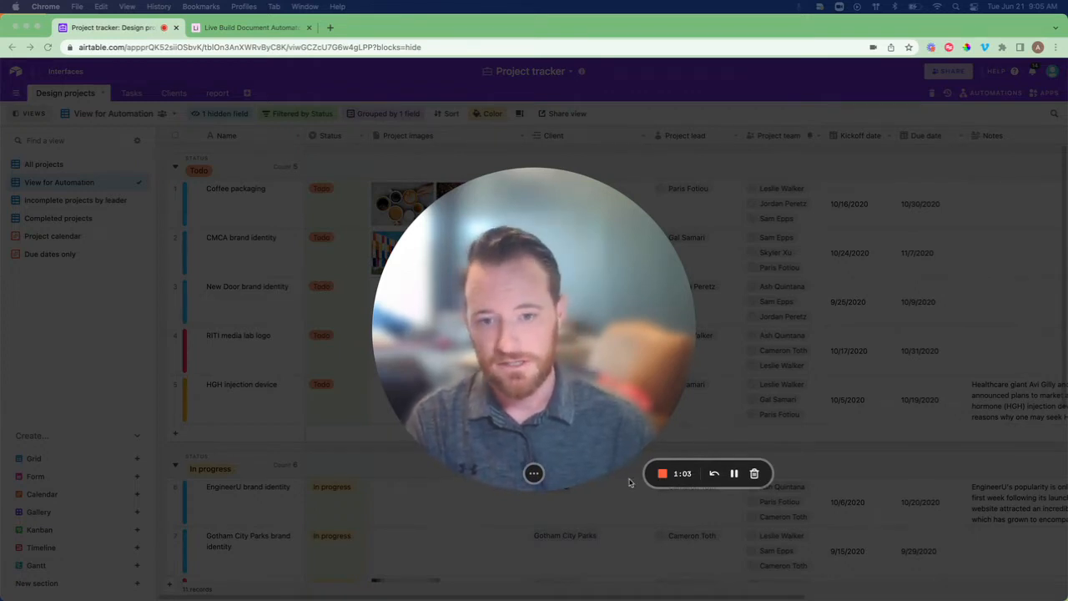
Open Automation 1 from the report table's Automations list.
left_click(564, 467)
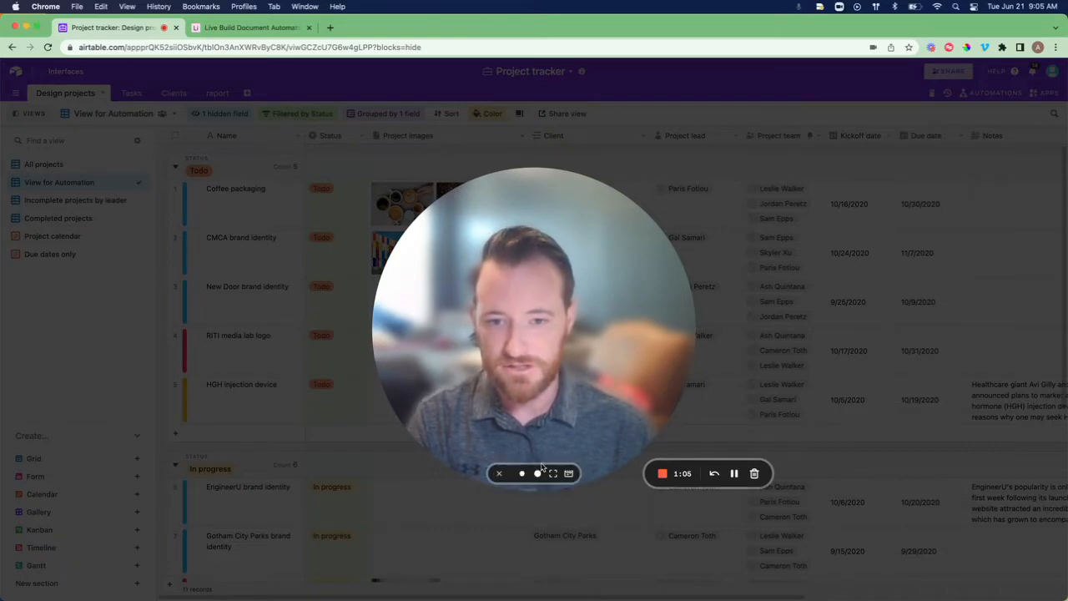
left_click(523, 474)
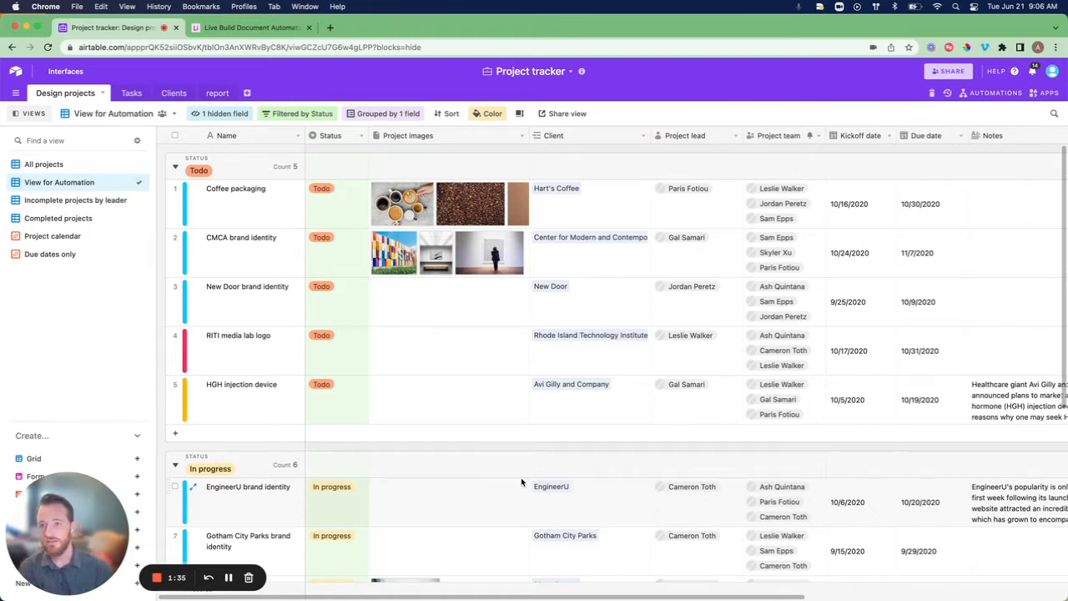
left_click(217, 93)
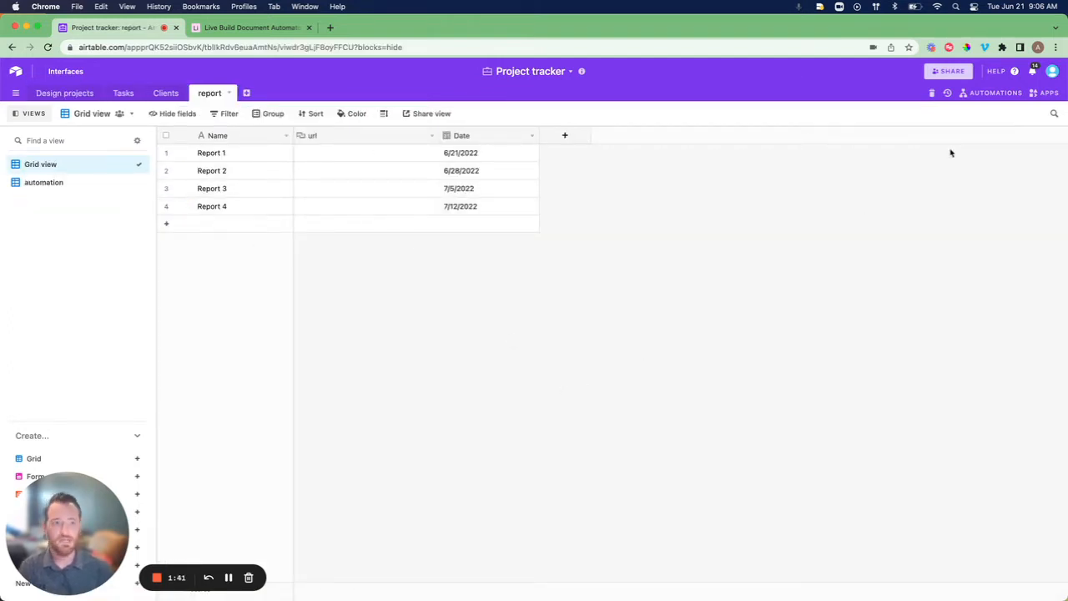
left_click(991, 96)
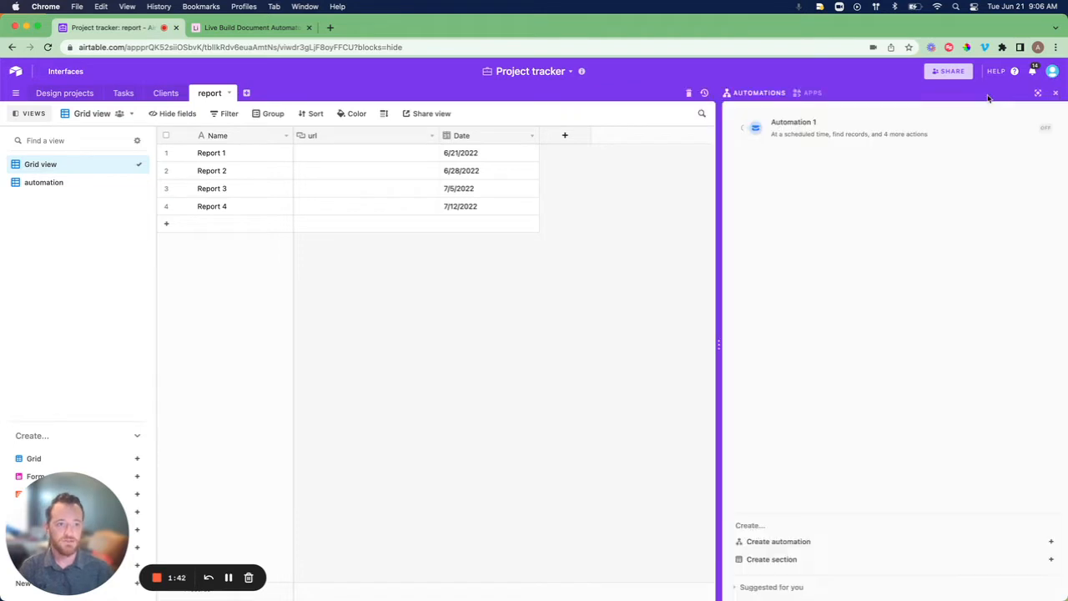
left_click(839, 128)
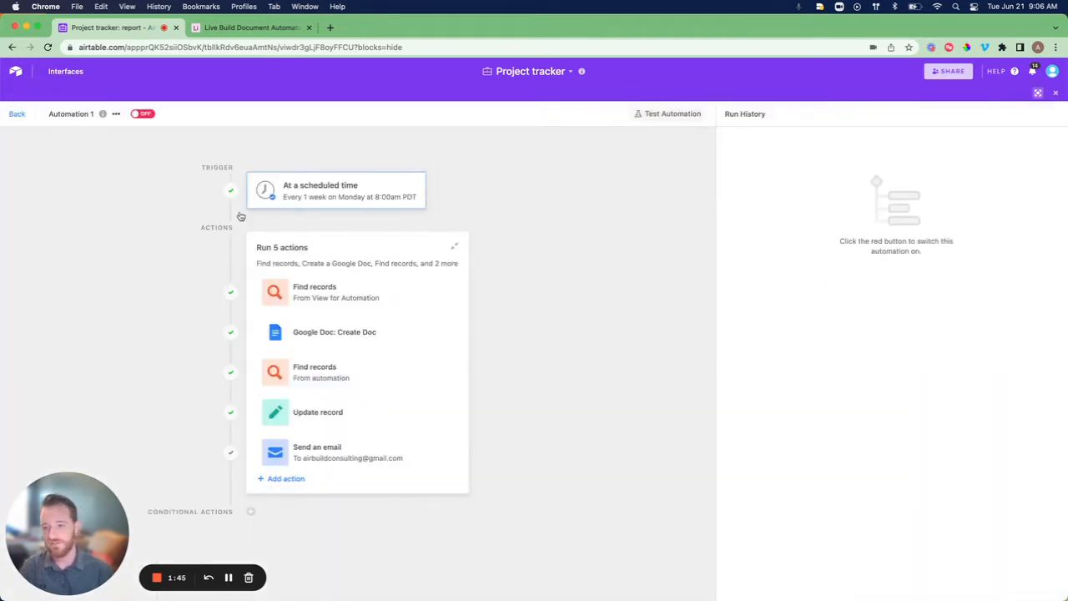
Test the Update record step with 'Run as configured' to write the Doc URL into Report 1.
left_click(371, 343)
scroll(953, 361, "down", 10)
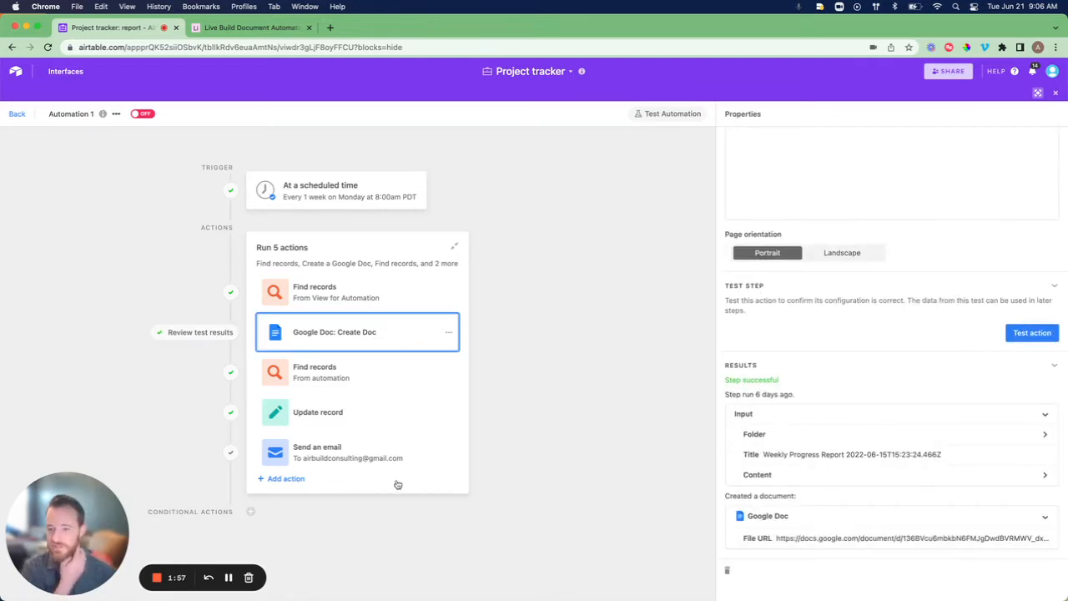
left_click(368, 411)
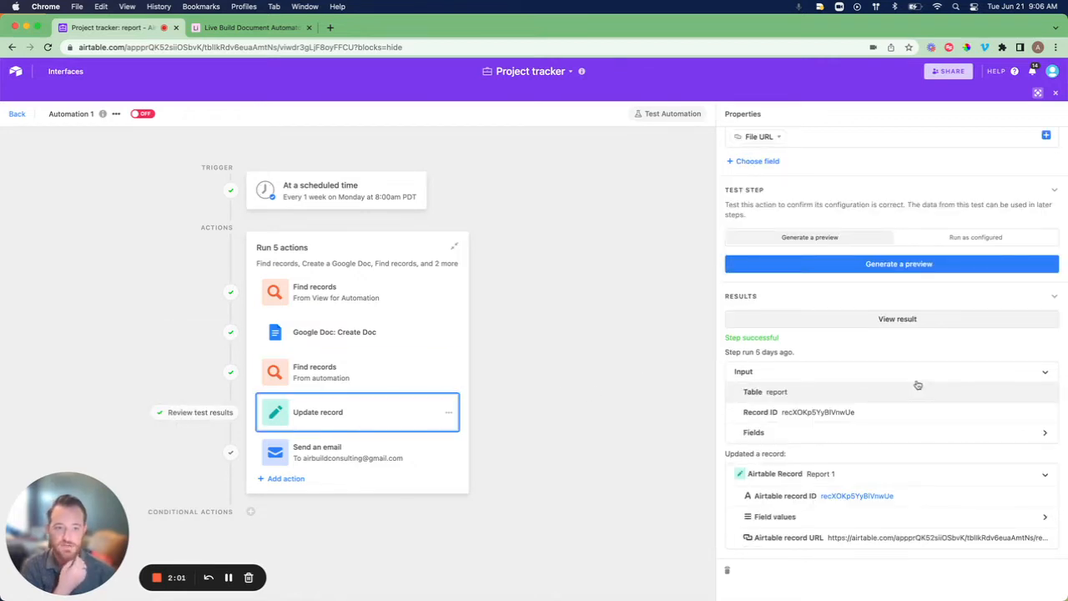
scroll(913, 362, "up", 3)
left_click(964, 328)
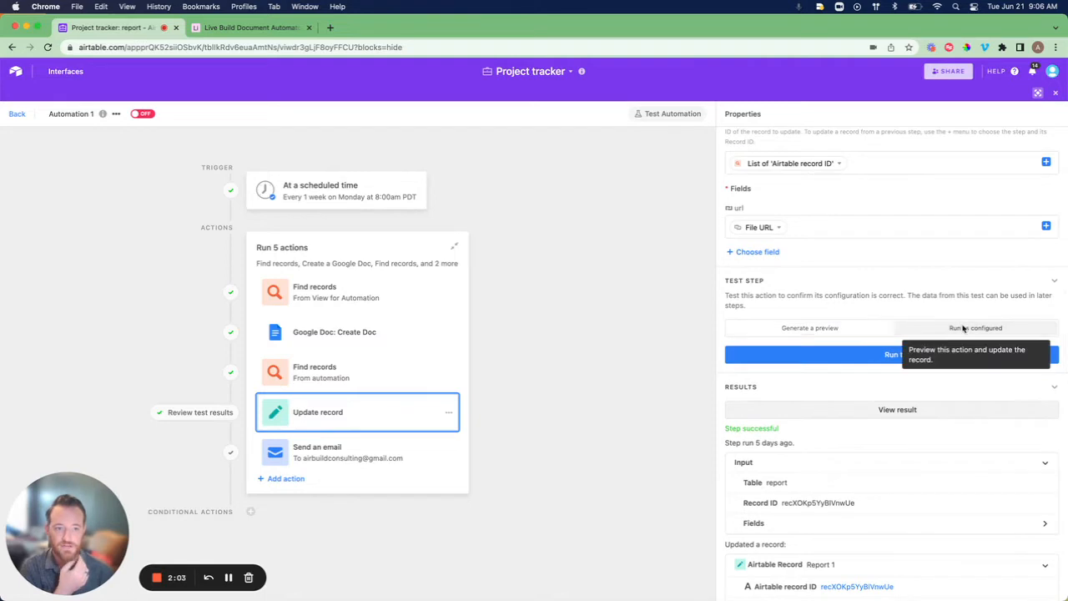
left_click(887, 355)
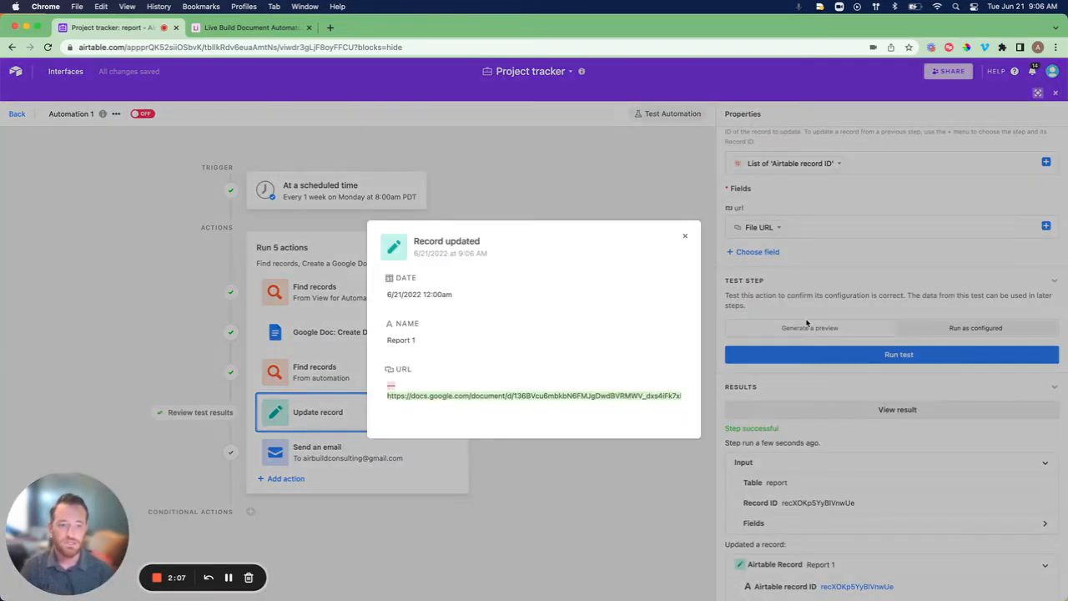
Return to the report table and open the Google Doc link in Report 1's url cell.
left_click(684, 235)
left_click(16, 115)
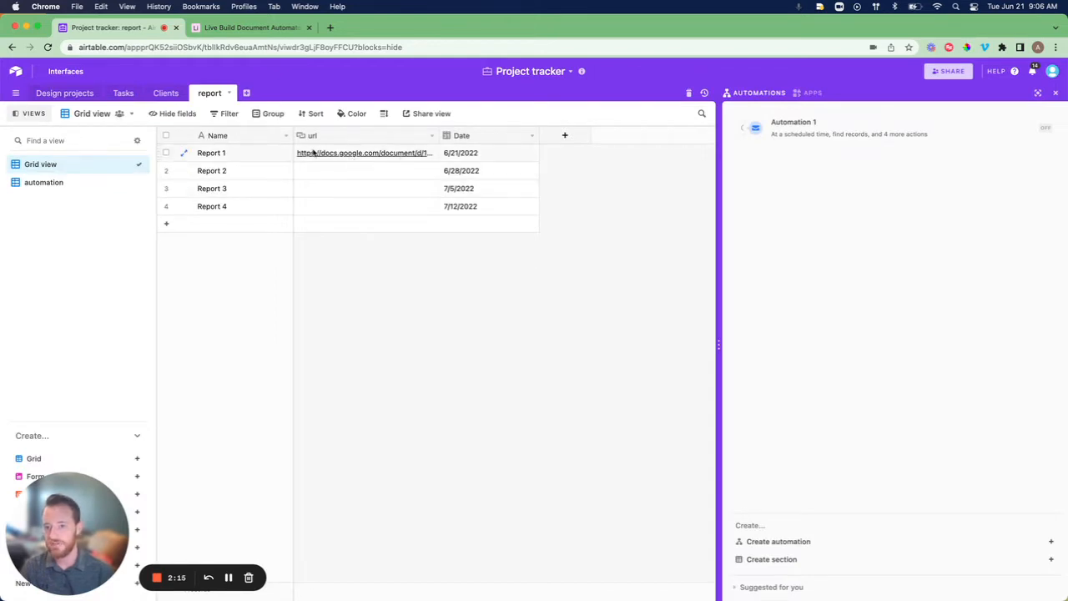
left_click(358, 156)
left_click(362, 155)
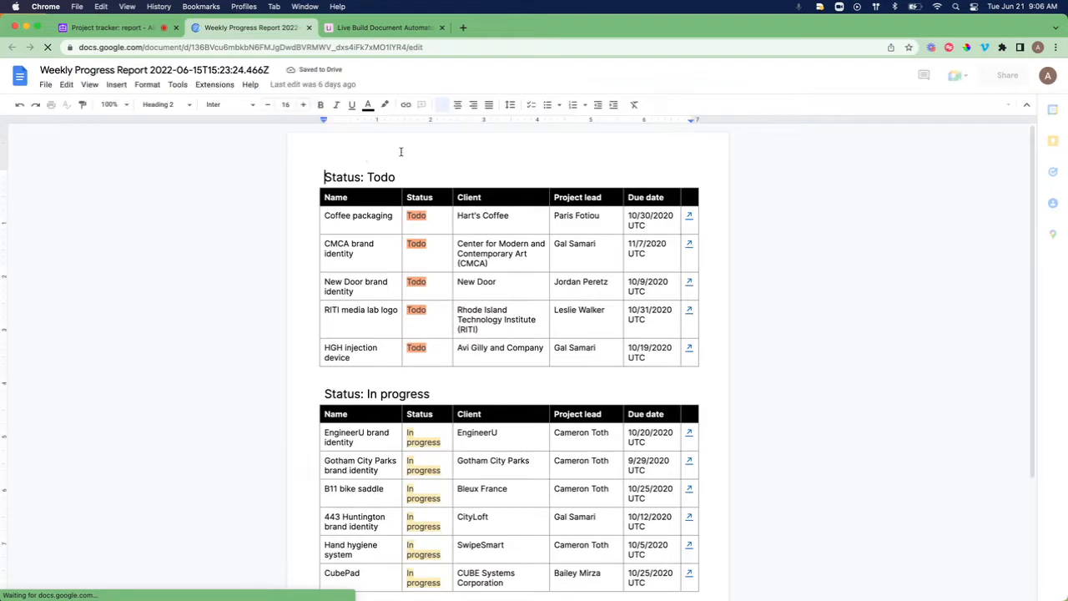
Scroll through the Weekly Progress Report's Todo and In progress project tables.
scroll(824, 256, "down", 1)
scroll(824, 256, "down", 1)
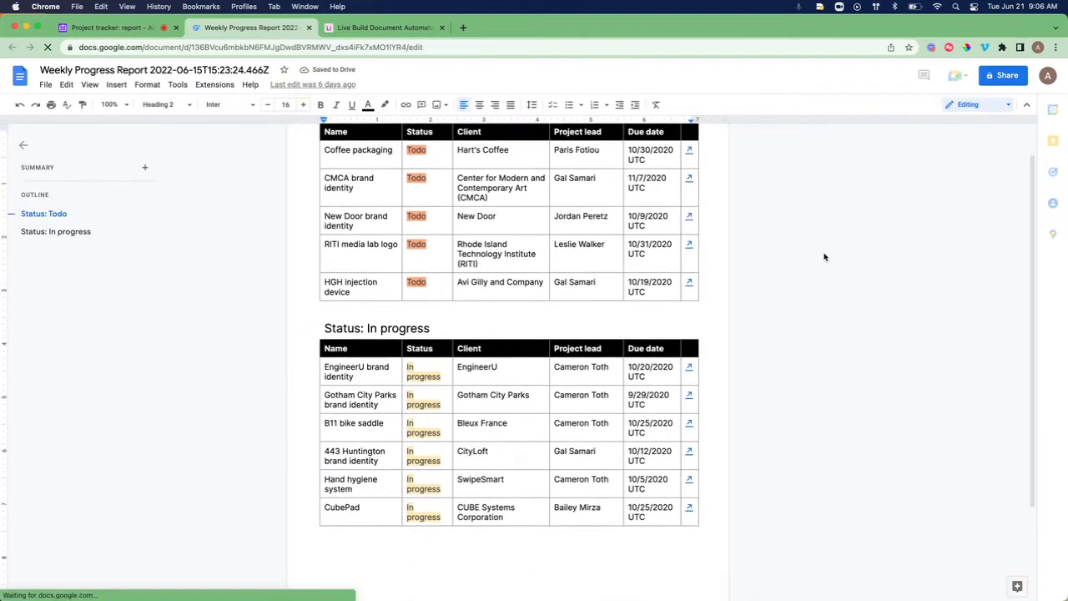
scroll(824, 257, "up", 1)
scroll(824, 256, "up", 1)
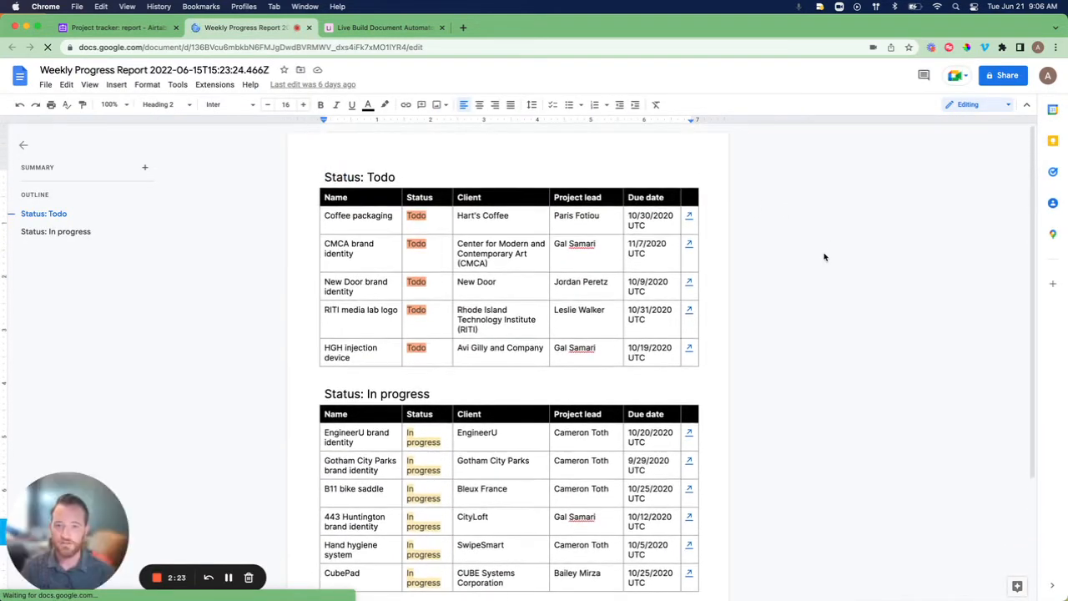
scroll(824, 256, "down", 2)
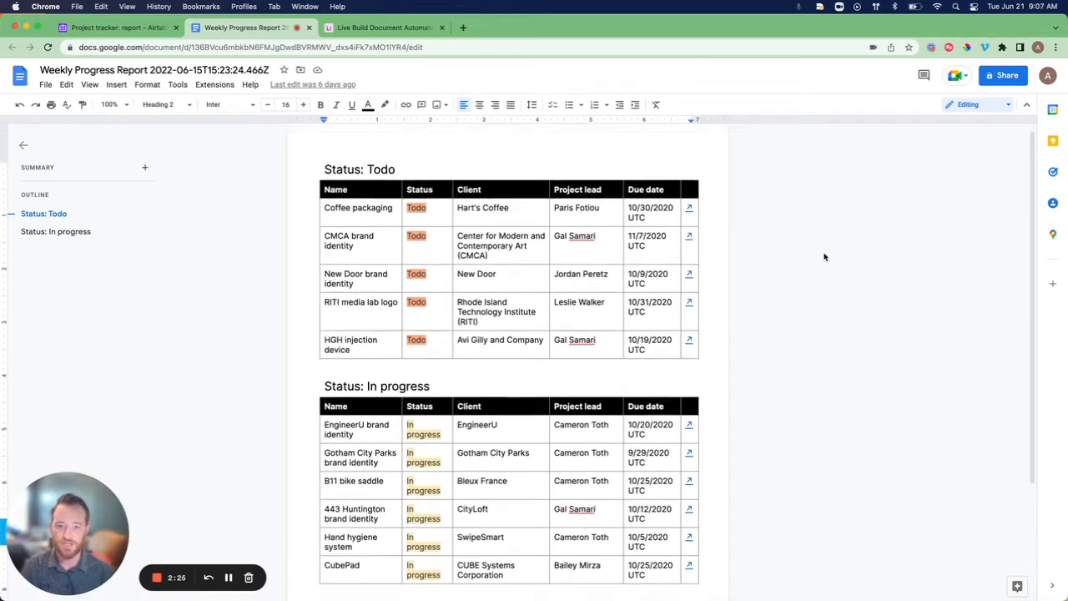
scroll(824, 256, "up", 1)
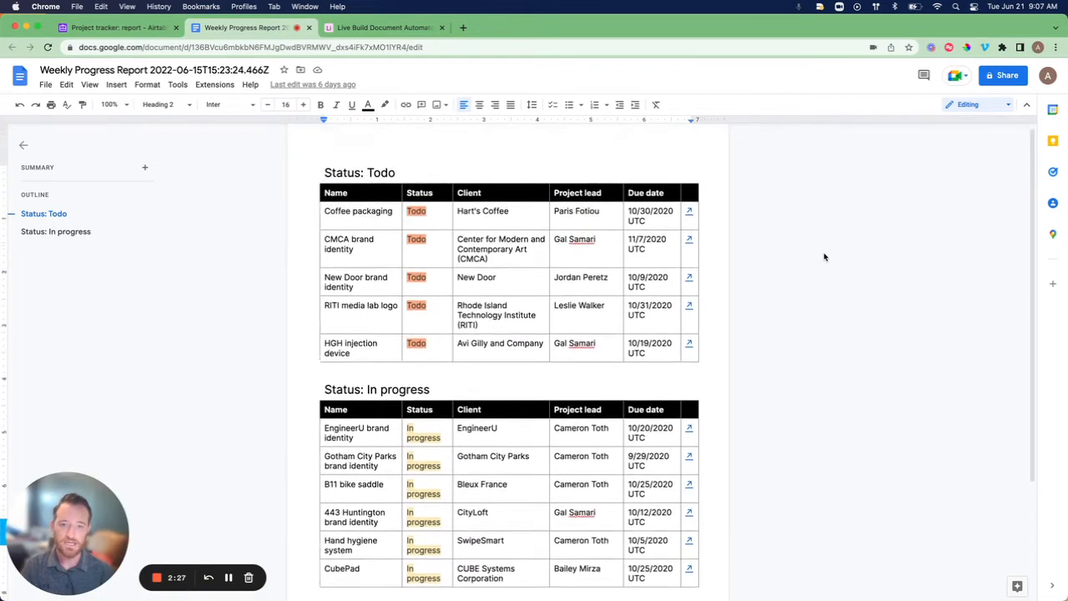
scroll(824, 256, "down", 1)
scroll(825, 256, "up", 1)
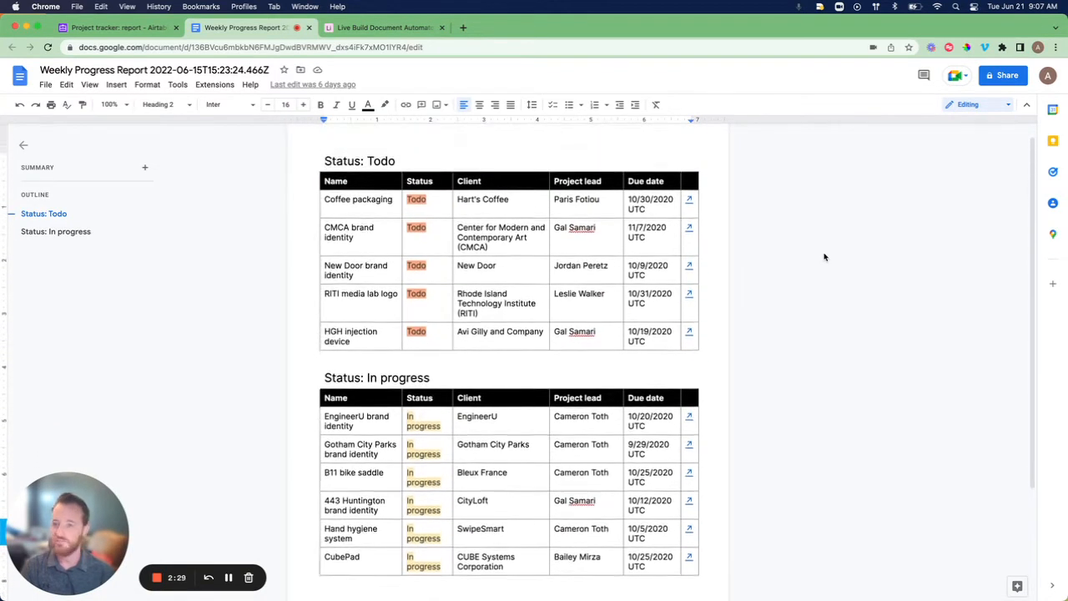
scroll(824, 256, "down", 1)
scroll(824, 256, "down", 1)
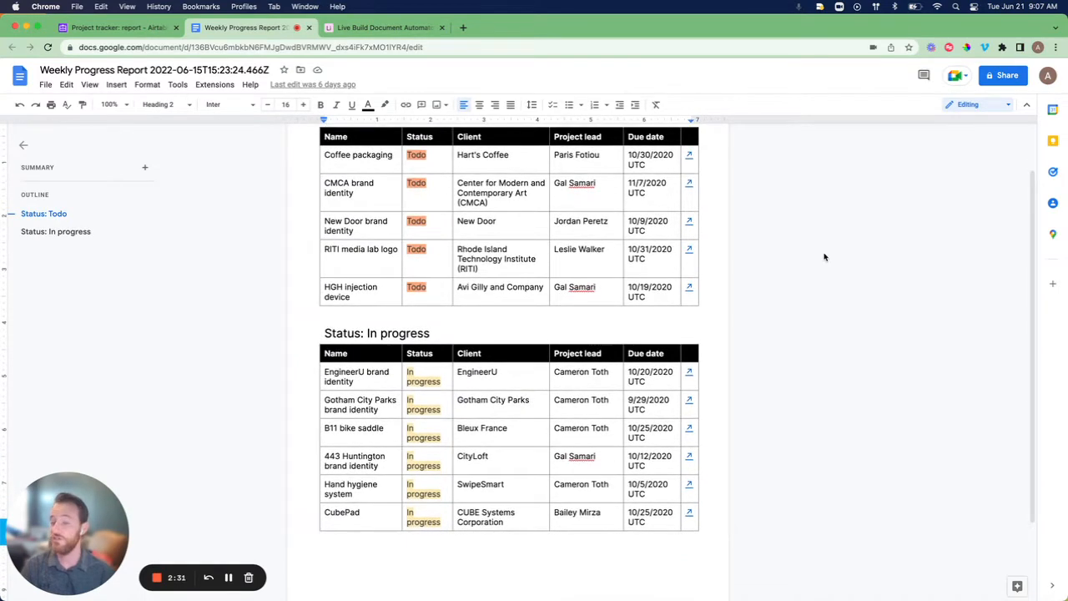
scroll(824, 256, "down", 1)
scroll(824, 256, "up", 2)
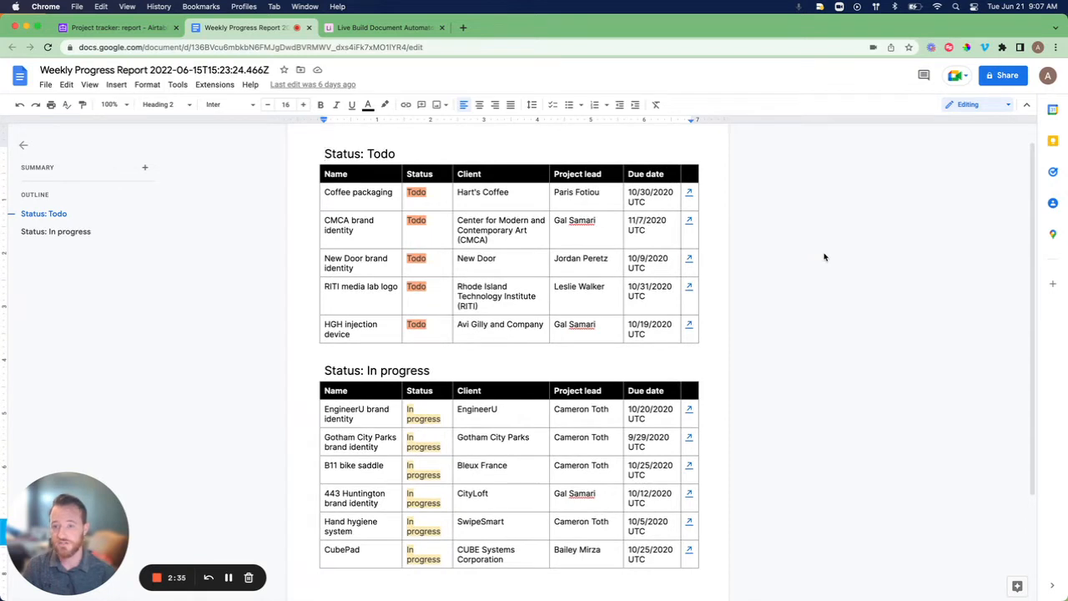
scroll(824, 256, "down", 1)
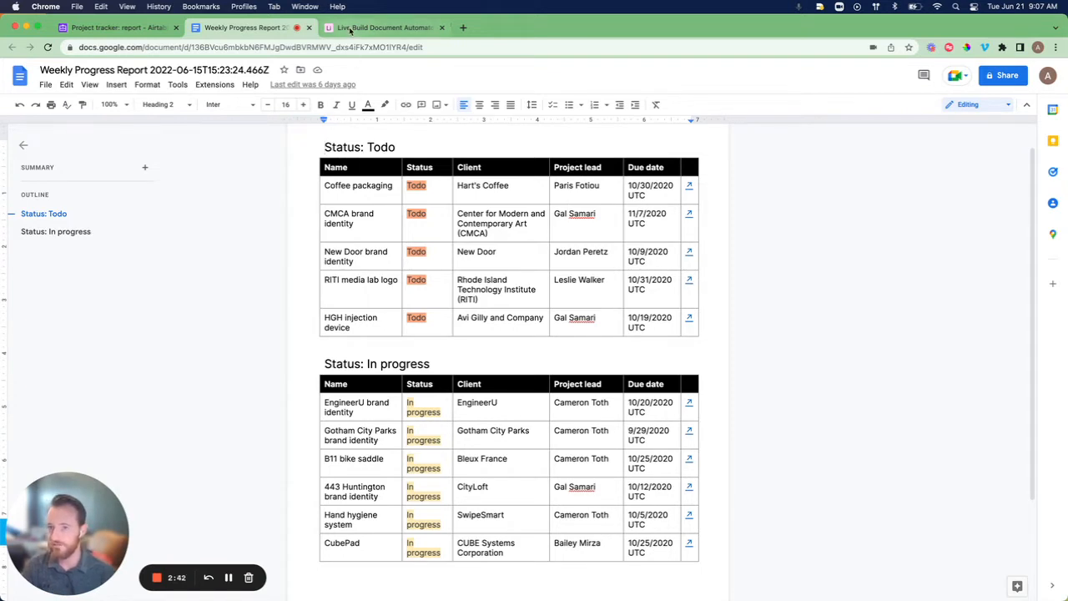
Rebuild the Live Build base from the Project Tracker template, keeping the previous base.
left_click(379, 27)
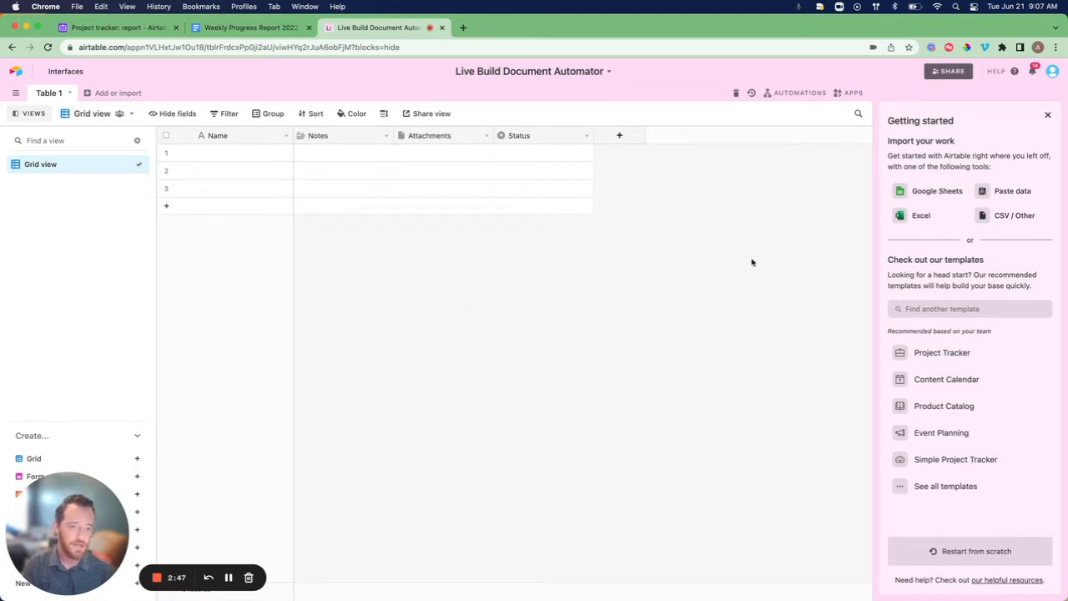
left_click(920, 353)
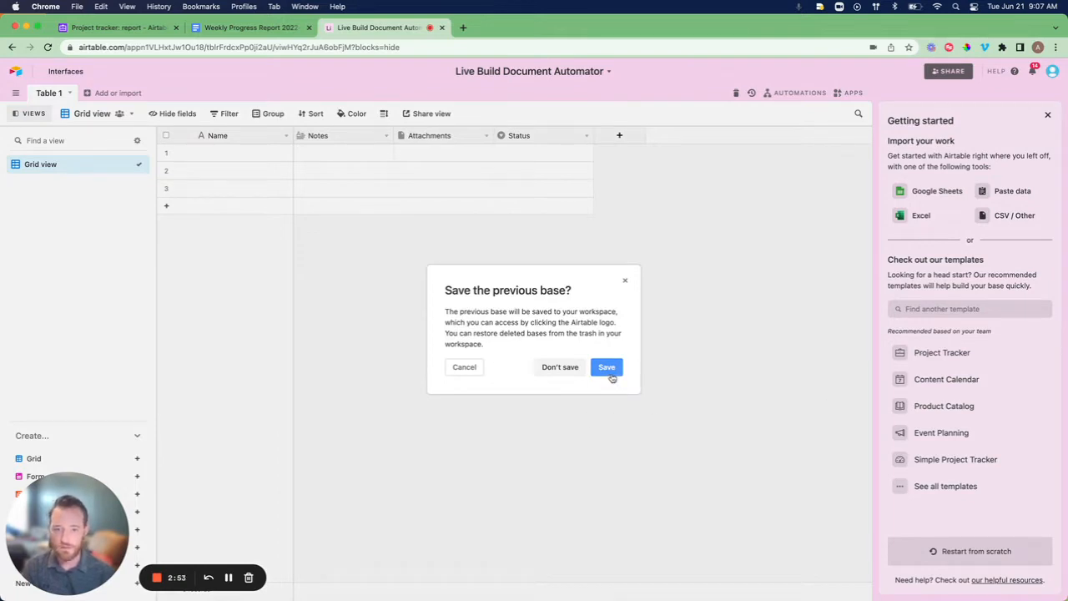
left_click(611, 378)
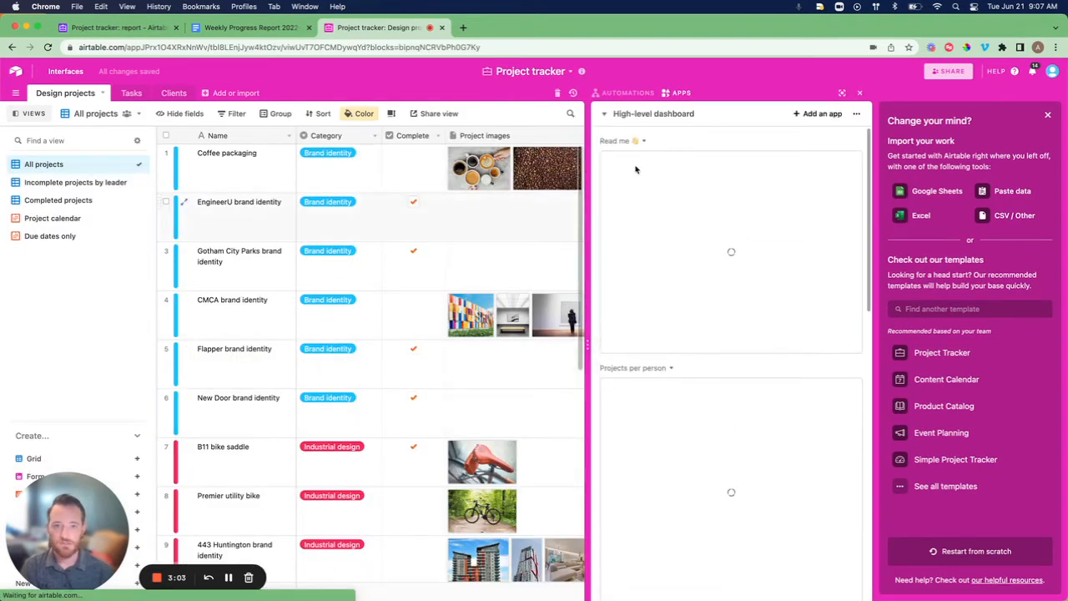
Recolour the base light pink and close the description and getting-started panels.
left_click(530, 70)
left_click(449, 111)
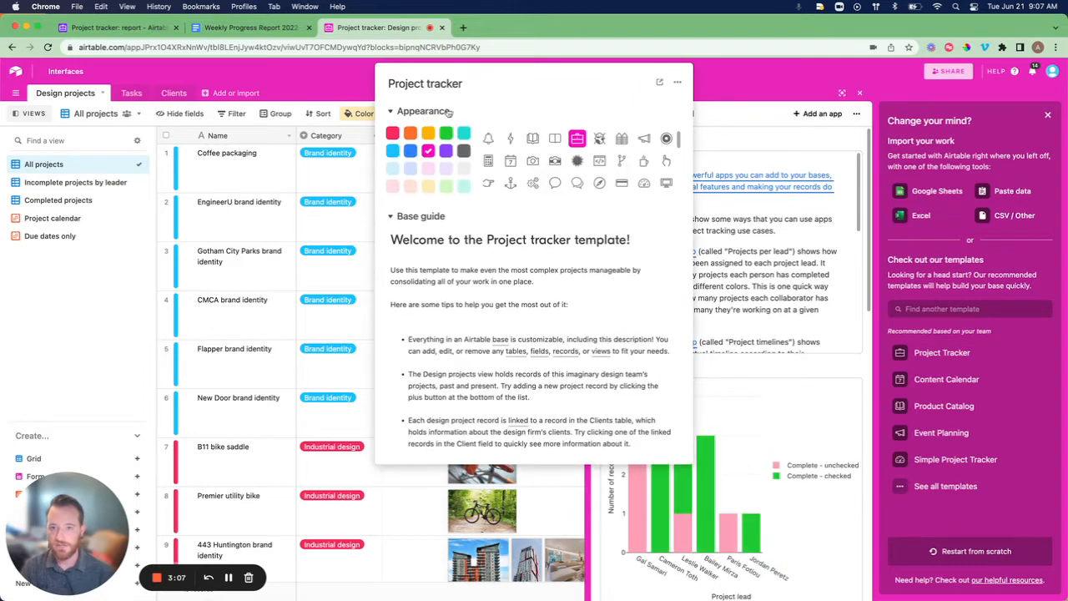
left_click(428, 169)
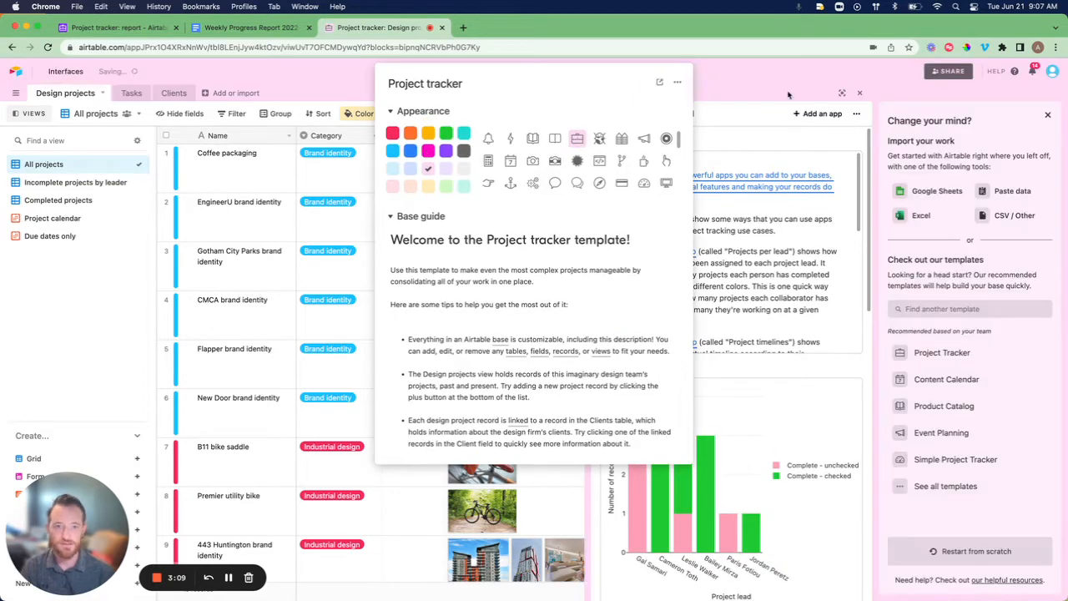
left_click(788, 94)
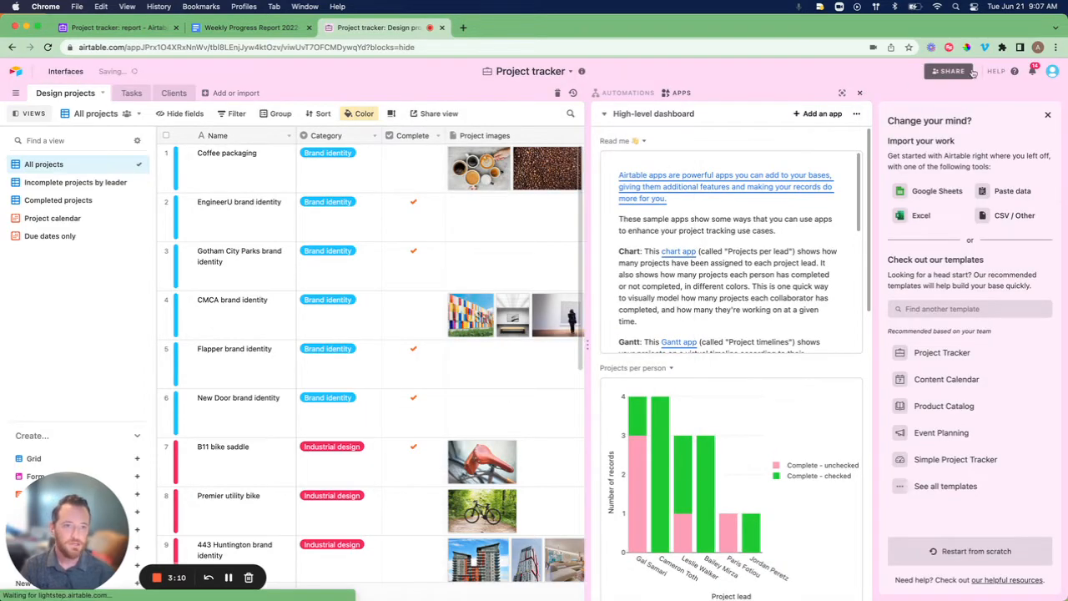
left_click(1047, 115)
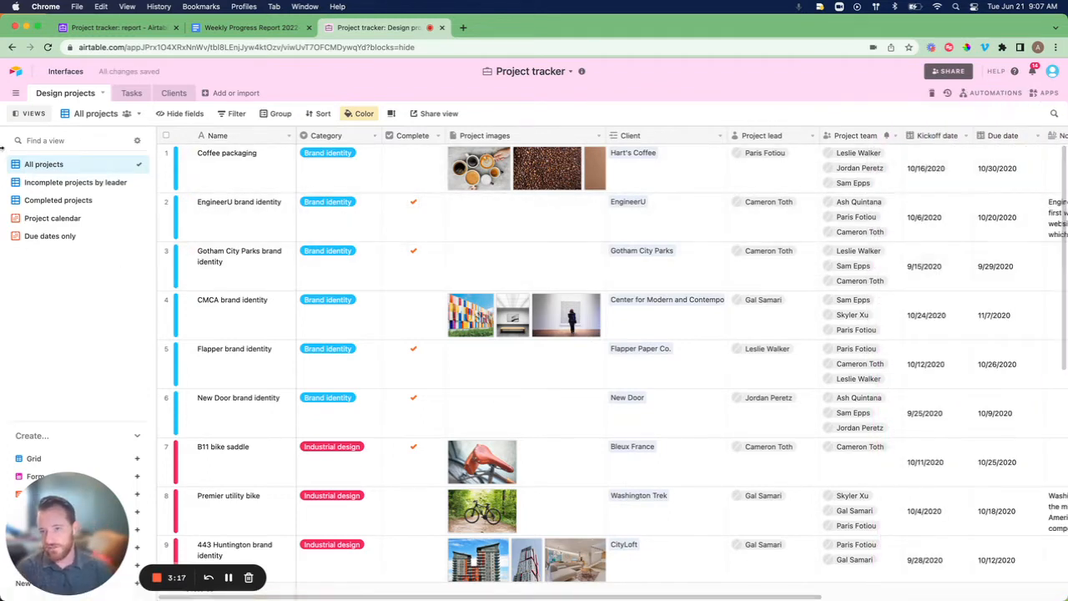
Add a new empty table named Report Table.
left_click(206, 93)
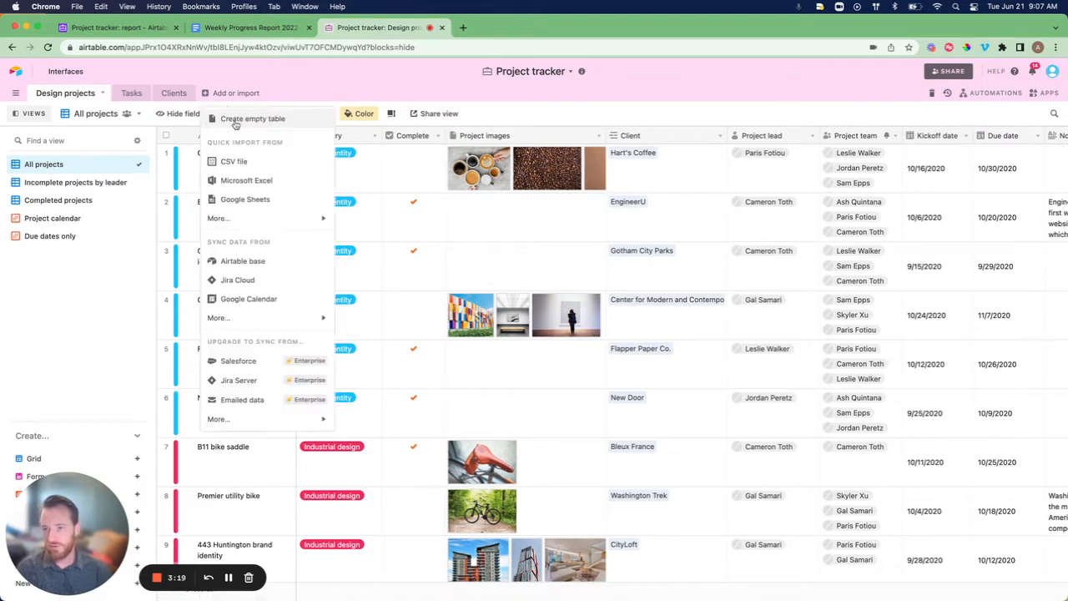
left_click(234, 119)
type("Report")
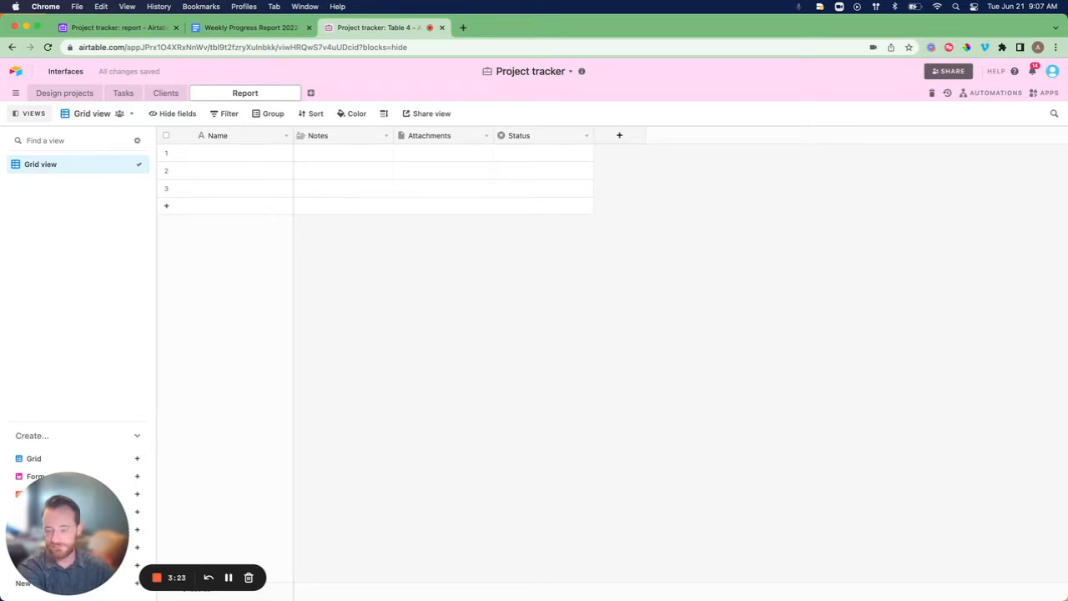
type(" Table")
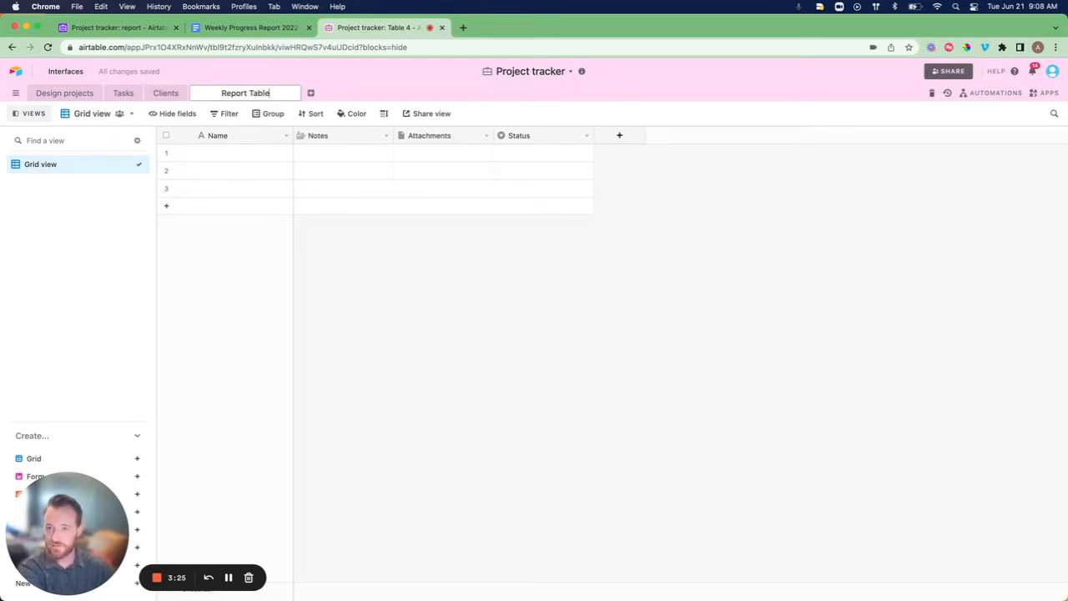
key("Return")
Enter Report 1, Report 2 and Report 3 in the first three Name cells.
left_click(208, 150)
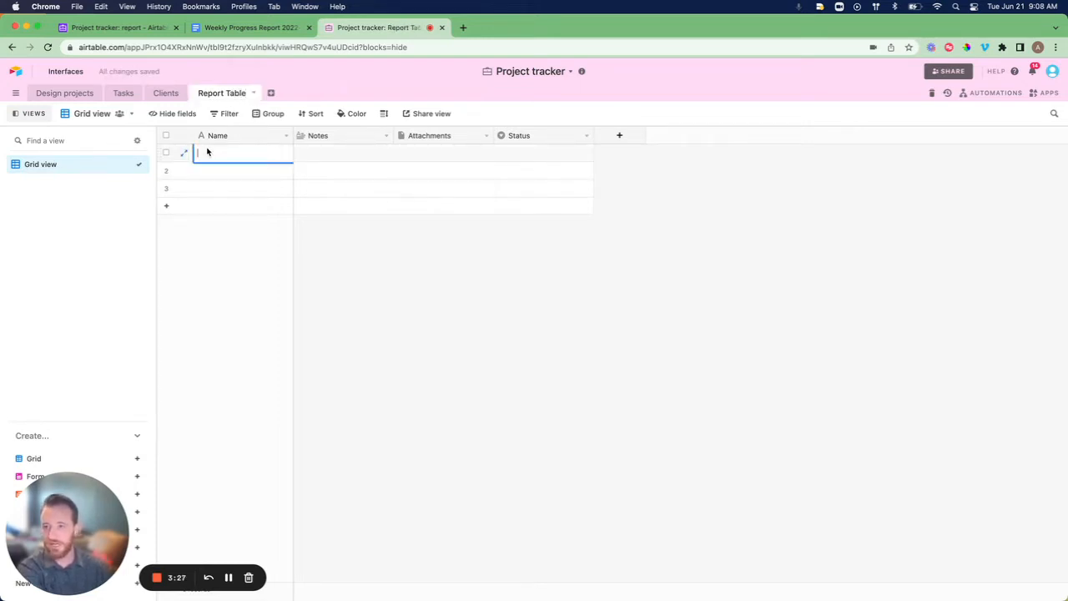
type("Repor")
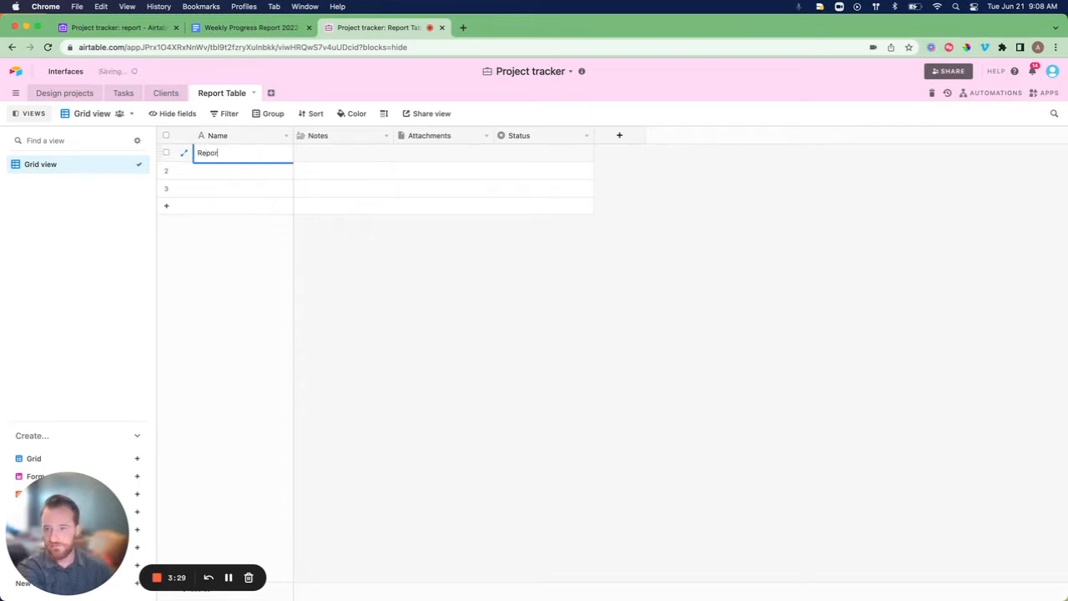
type("Report 2")
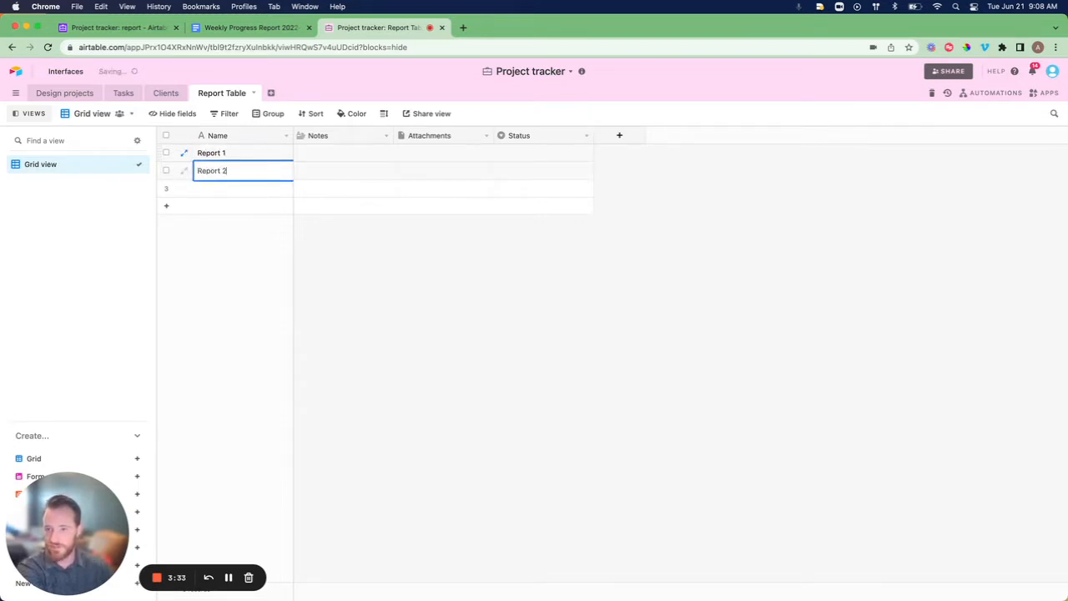
key("Return")
type("Report 3")
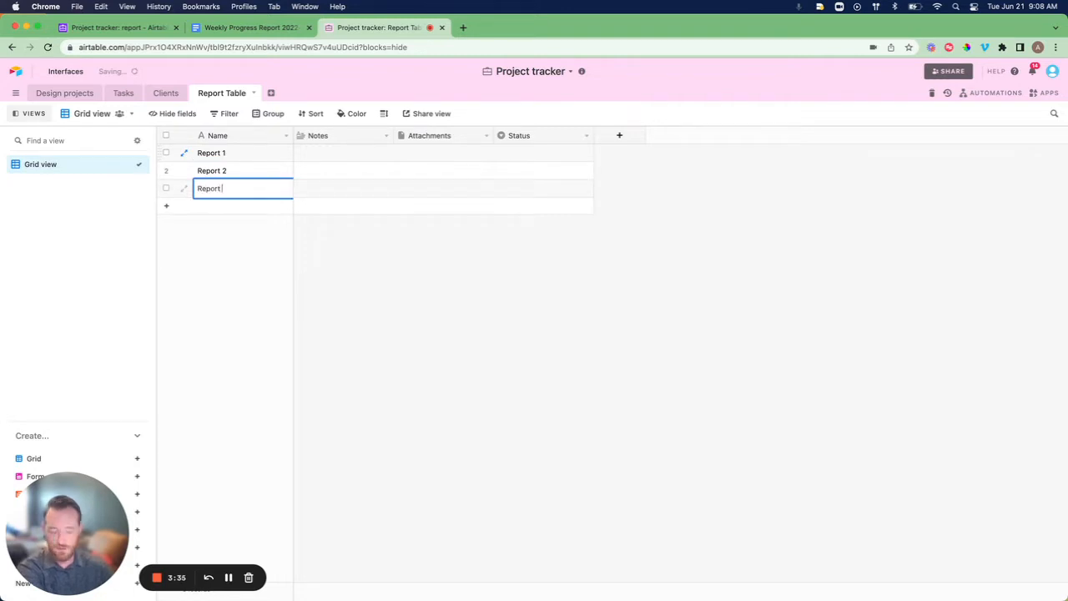
Convert the Notes field to a Date field and rename it Date.
left_click(385, 135)
left_click(373, 153)
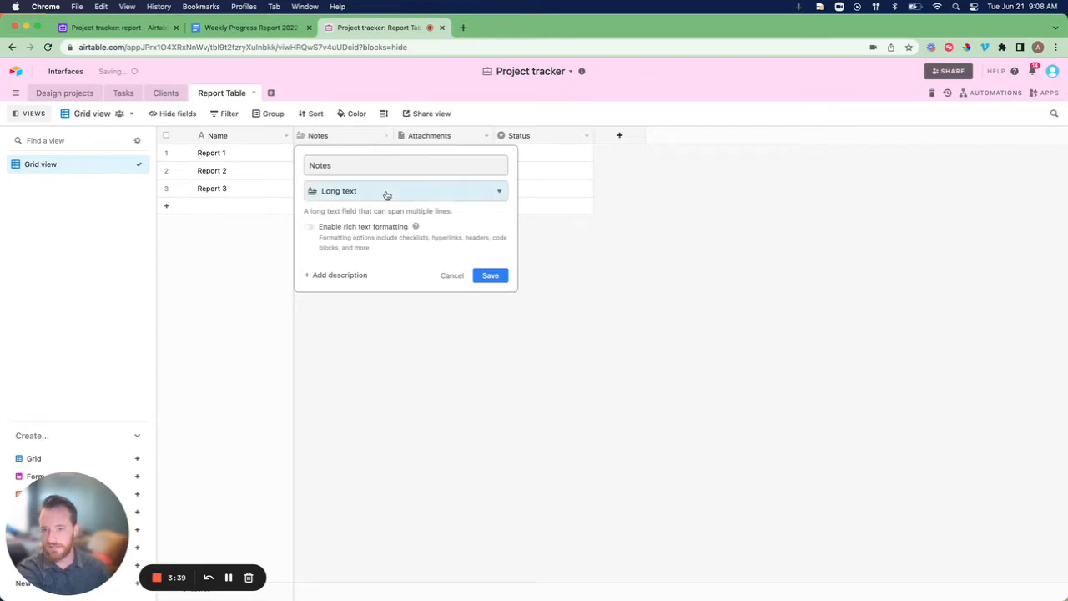
left_click(384, 192)
type("date")
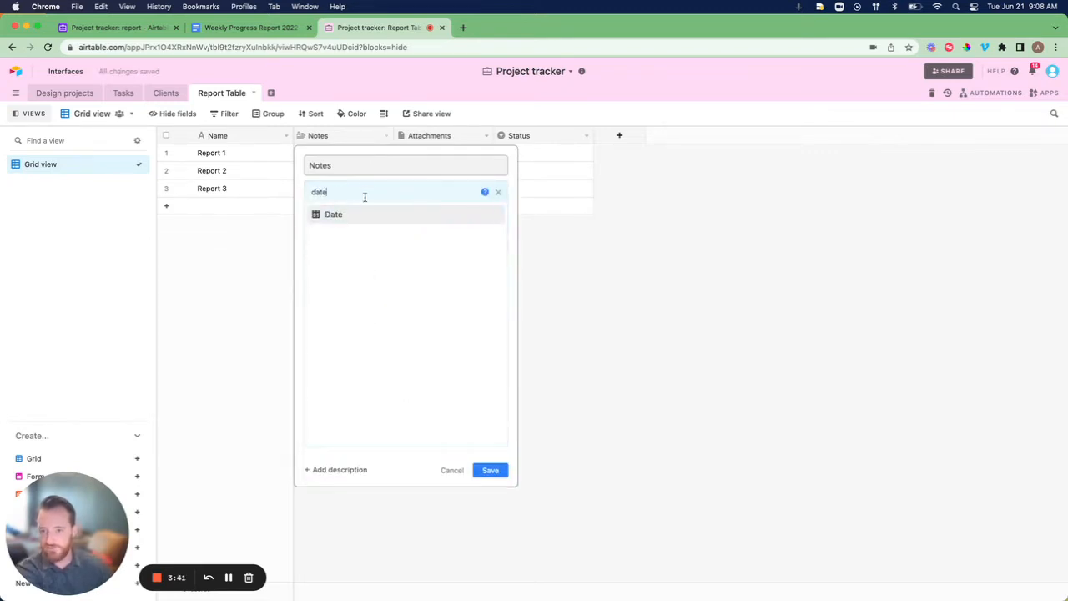
left_click(350, 214)
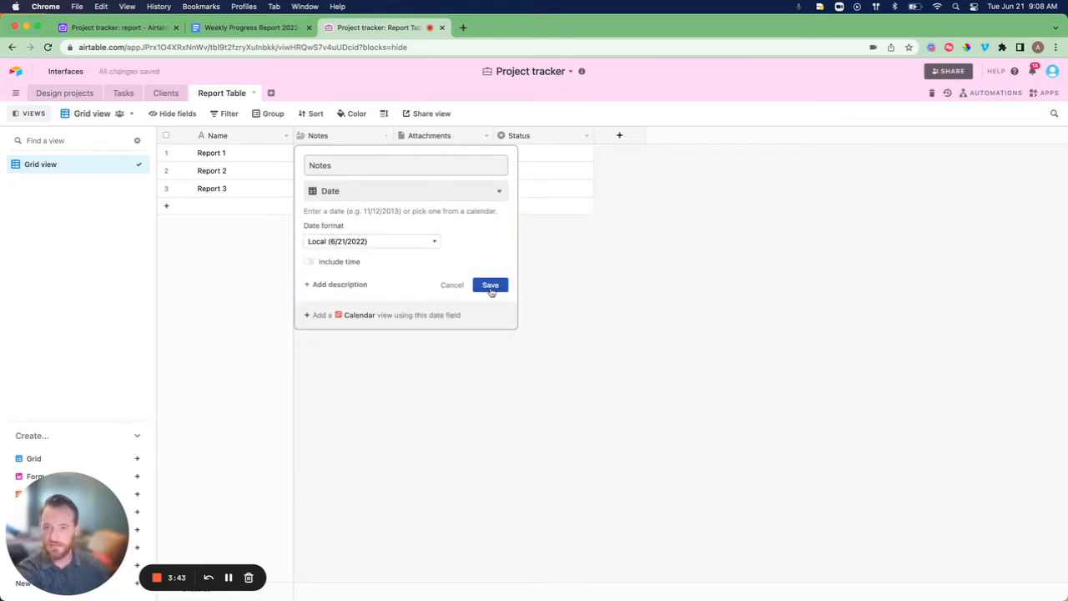
left_click(491, 286)
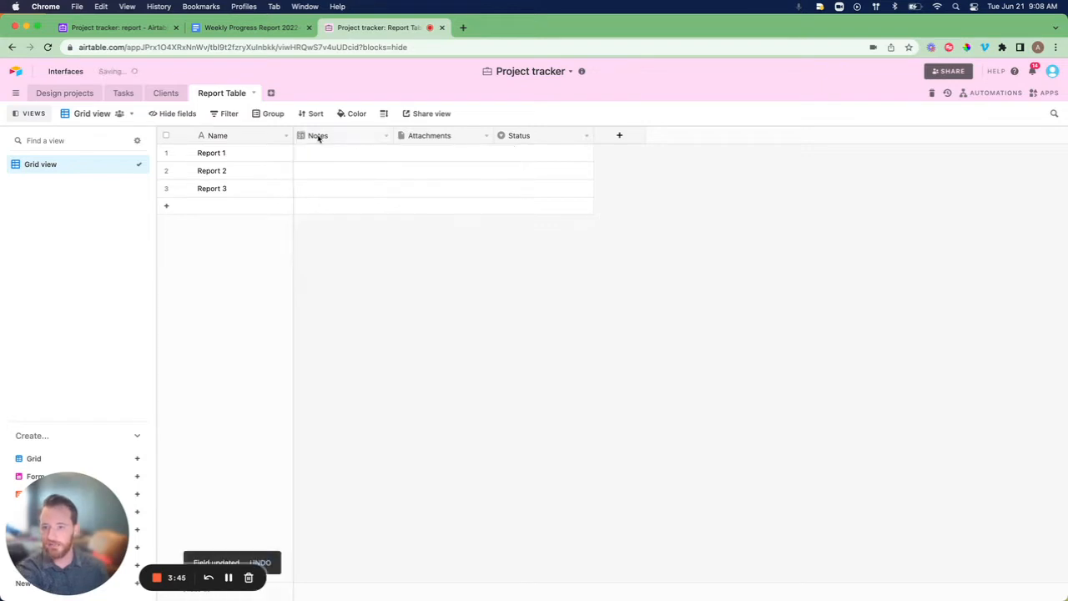
double_click(318, 136)
type("Date")
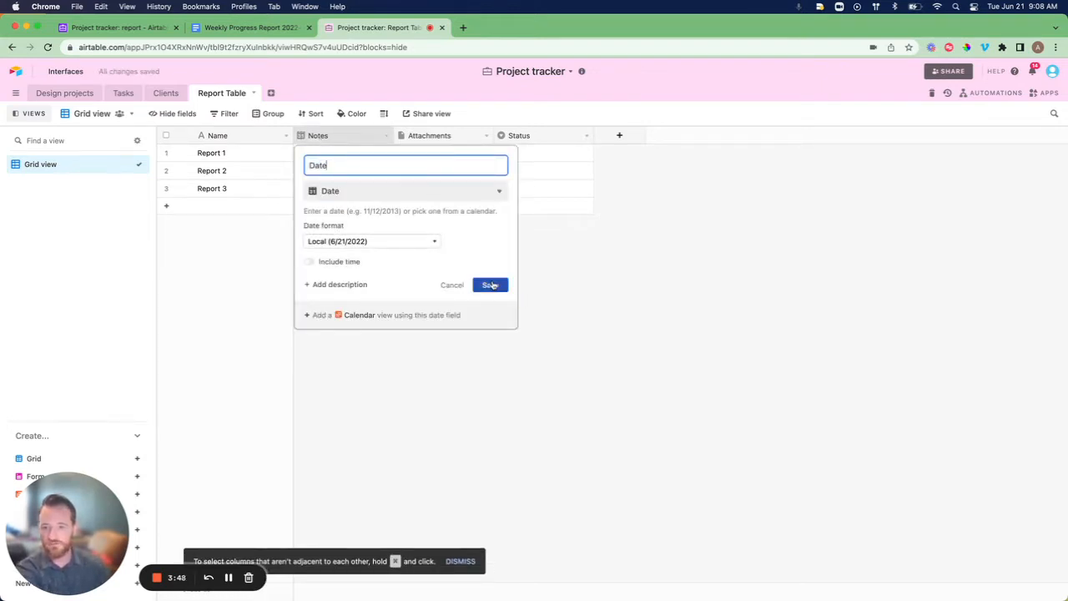
left_click(491, 285)
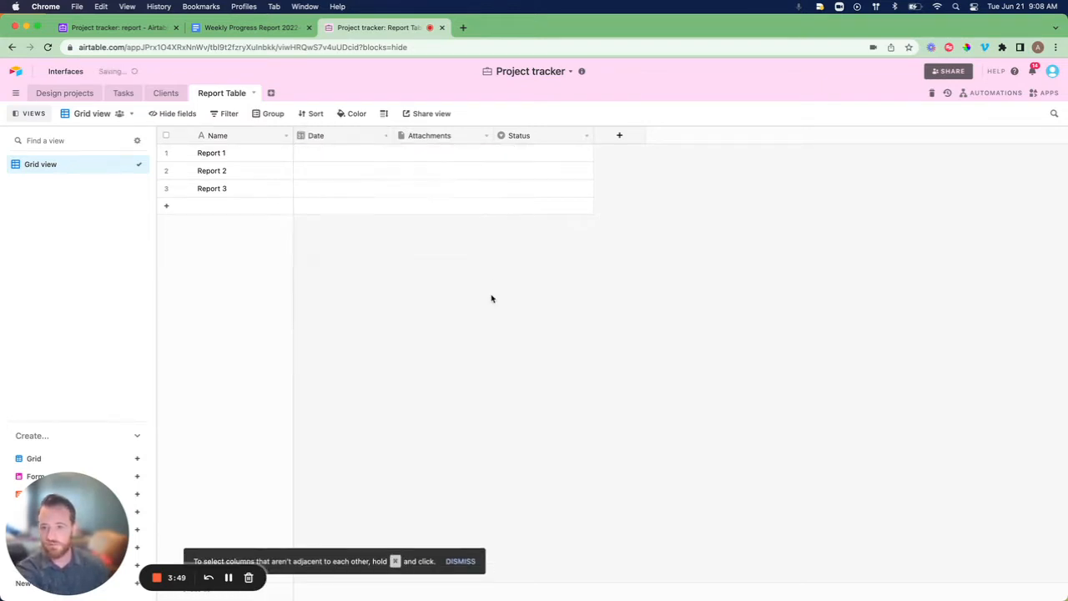
Set Reports 1–3 to 6/21/2022, 6/28/2022 and 7/5/2022, then delete the Attachments field.
left_click(312, 156)
left_click(310, 153)
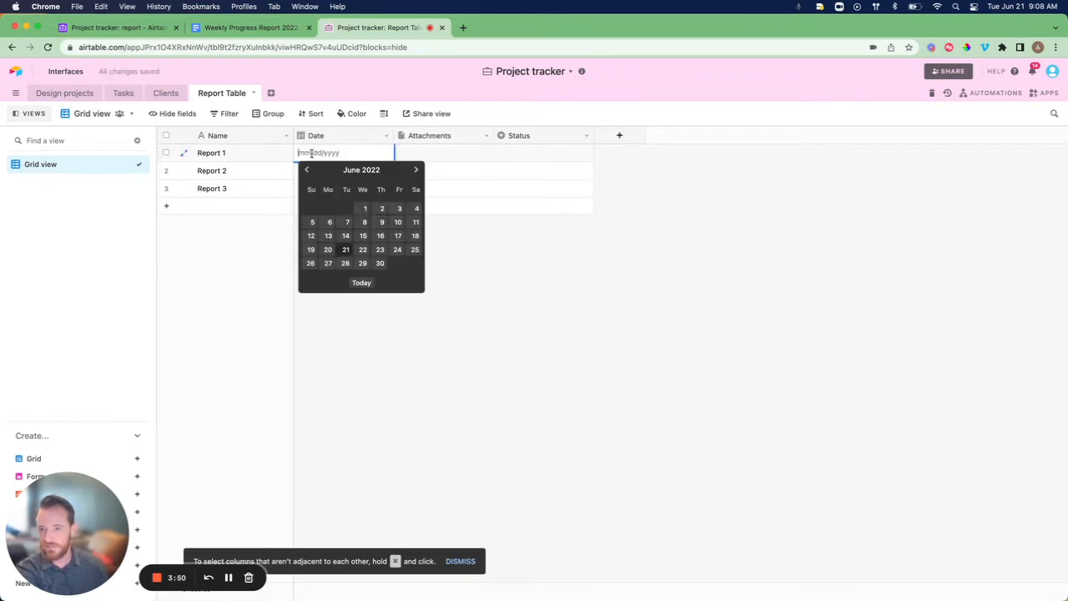
left_click(346, 249)
left_click(329, 167)
left_click(329, 170)
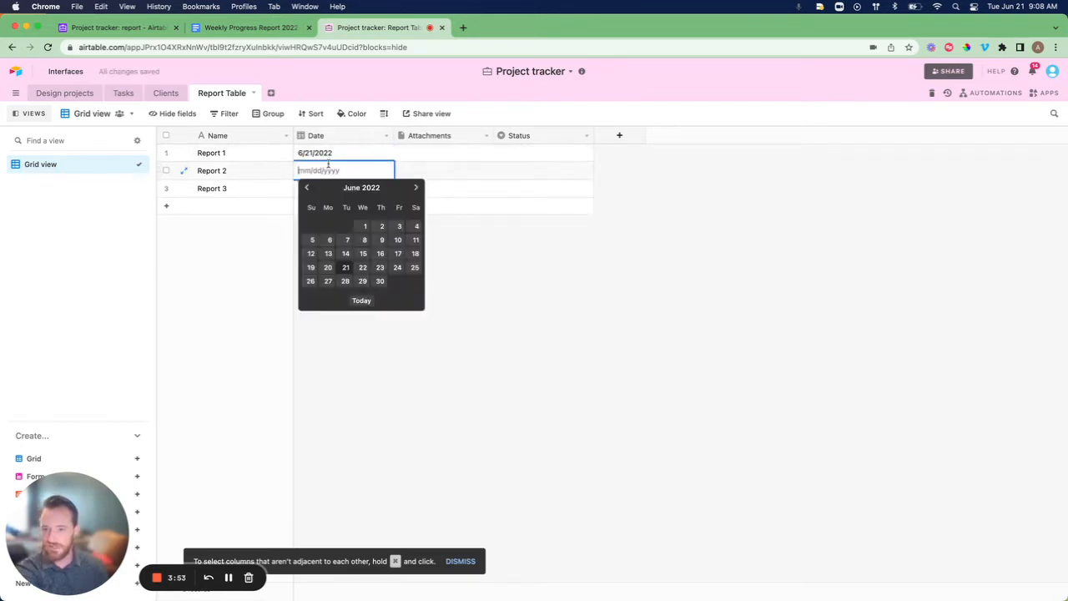
left_click(345, 282)
left_click(322, 188)
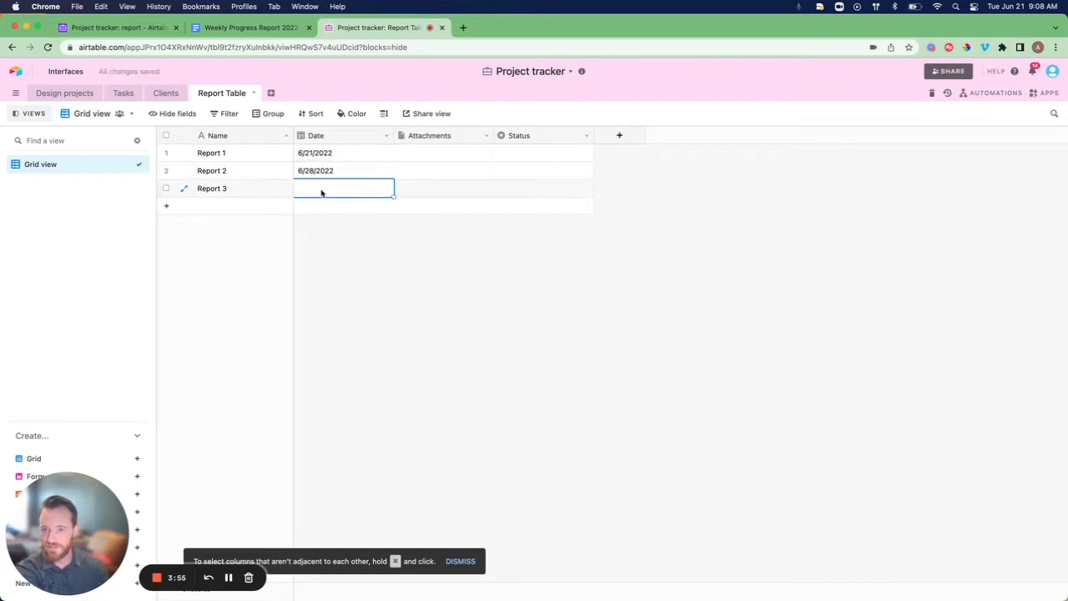
left_click(322, 189)
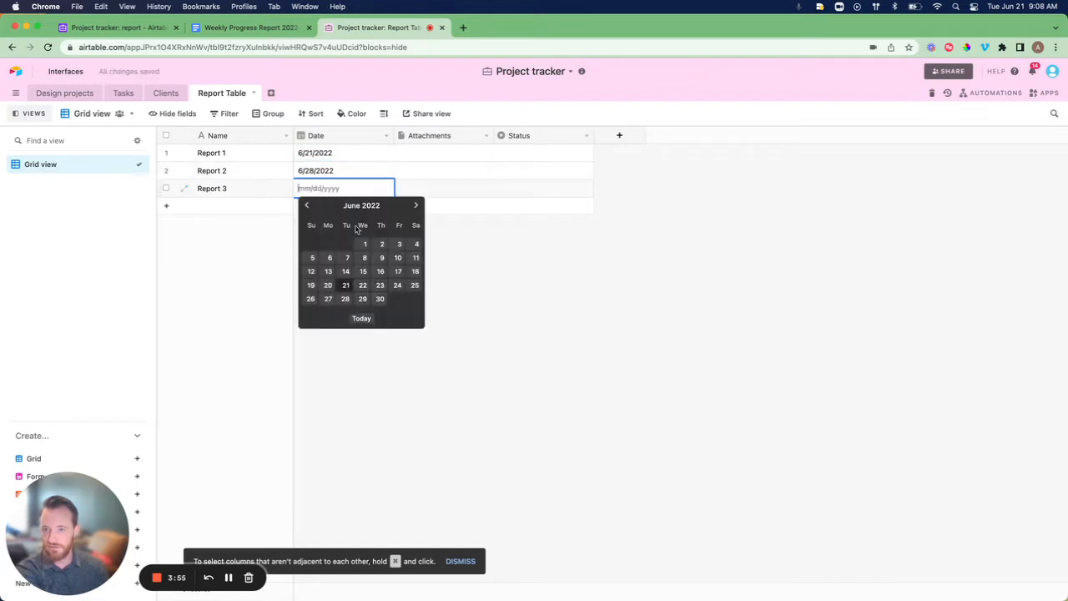
left_click(416, 206)
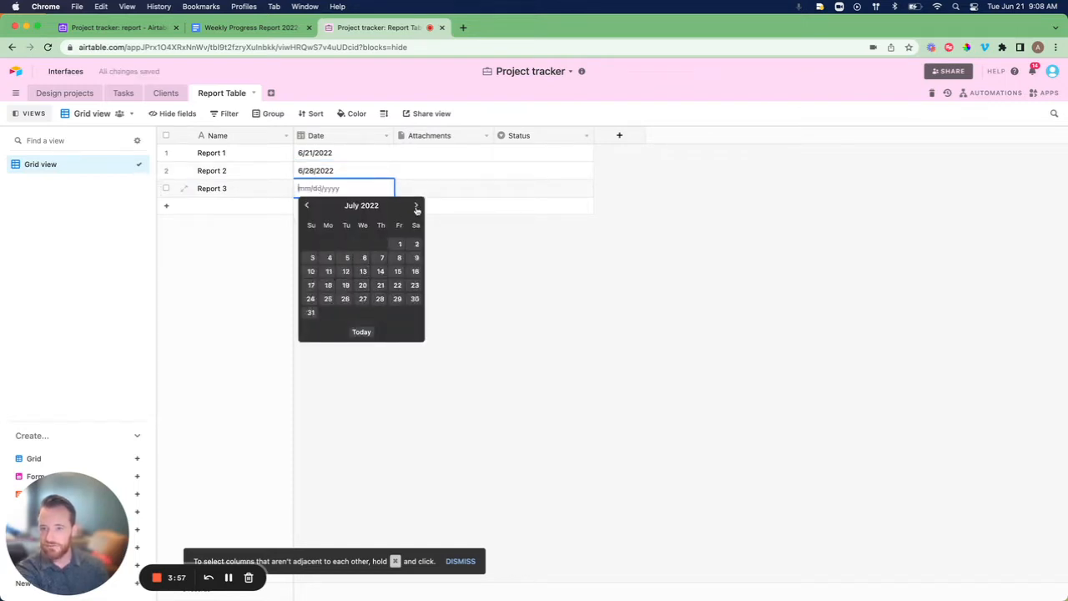
left_click(349, 262)
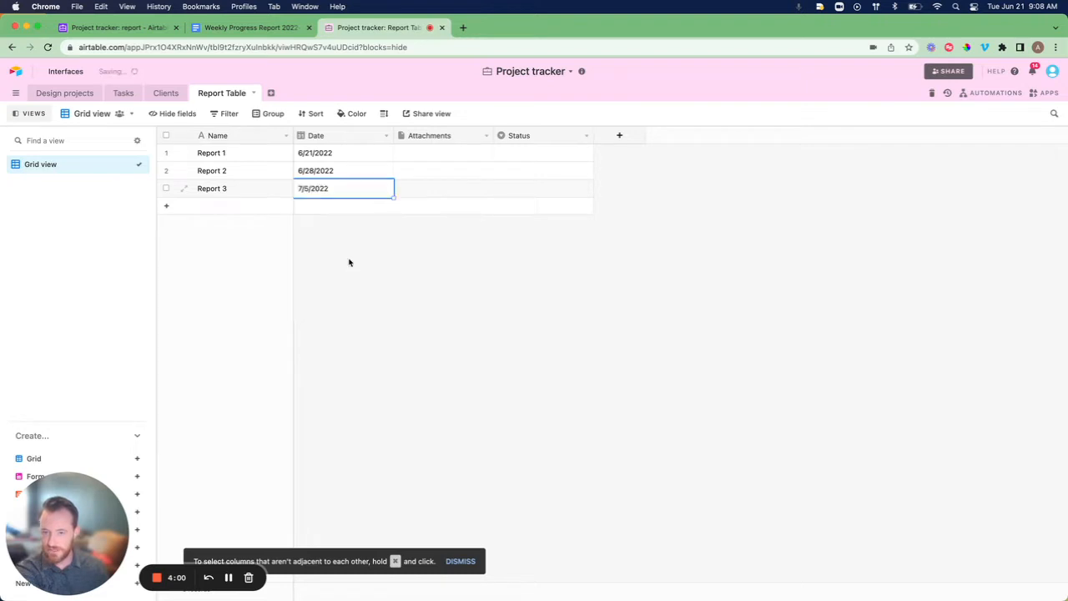
left_click(462, 290)
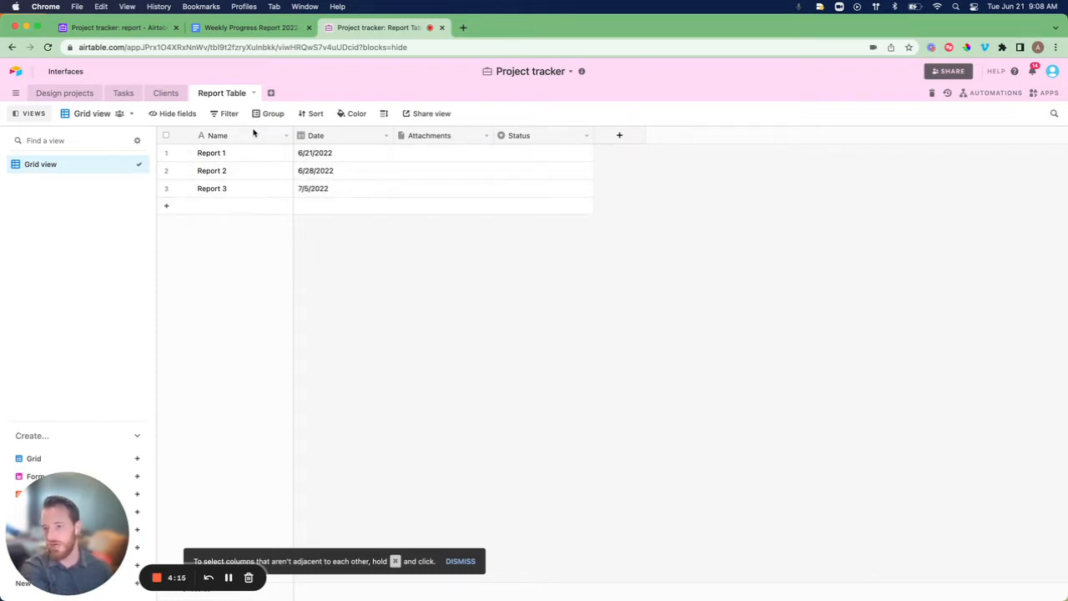
left_click(487, 136)
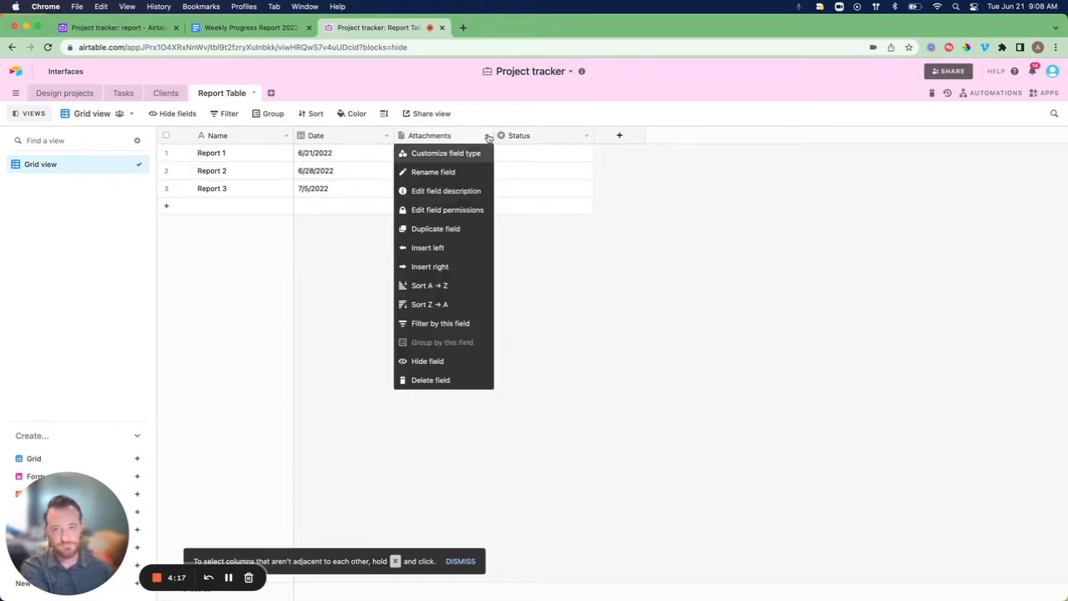
left_click(429, 379)
Turn the Status field into a URL field named url and widen its column.
left_click(486, 135)
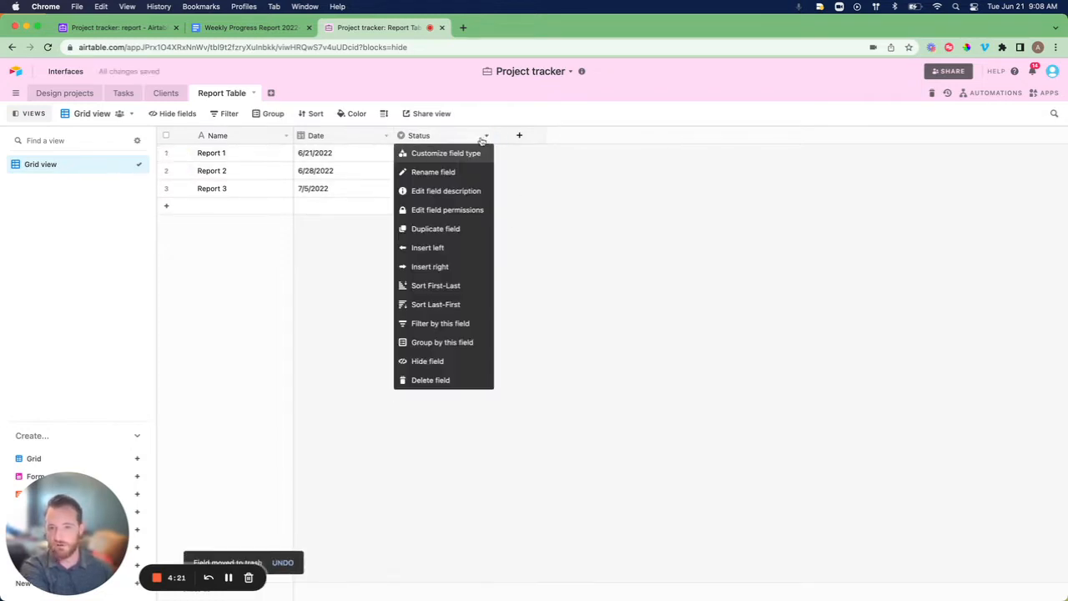
left_click(453, 156)
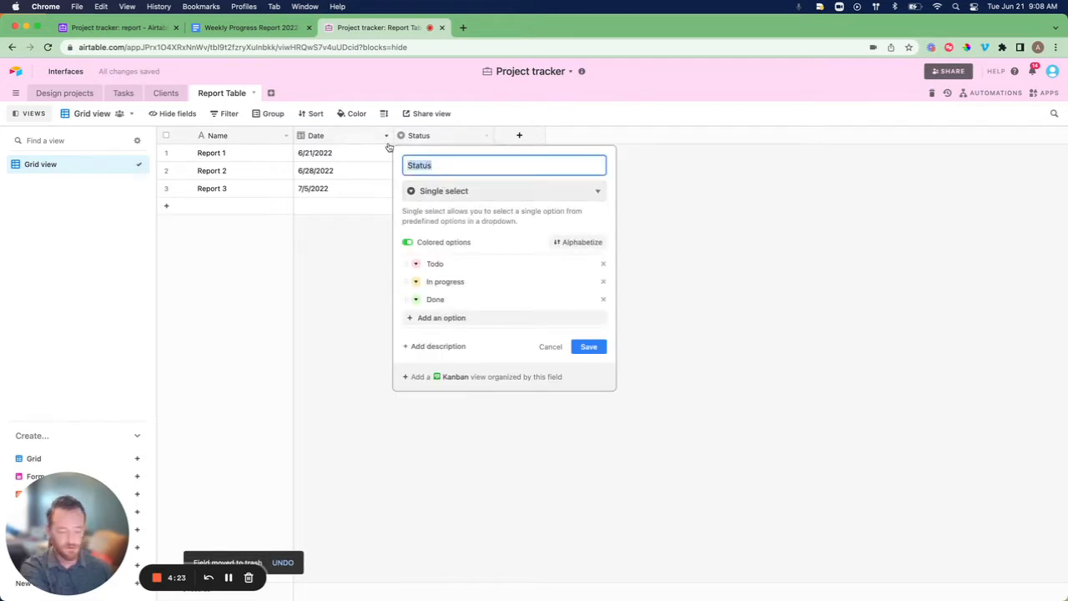
type("url")
left_click(460, 192)
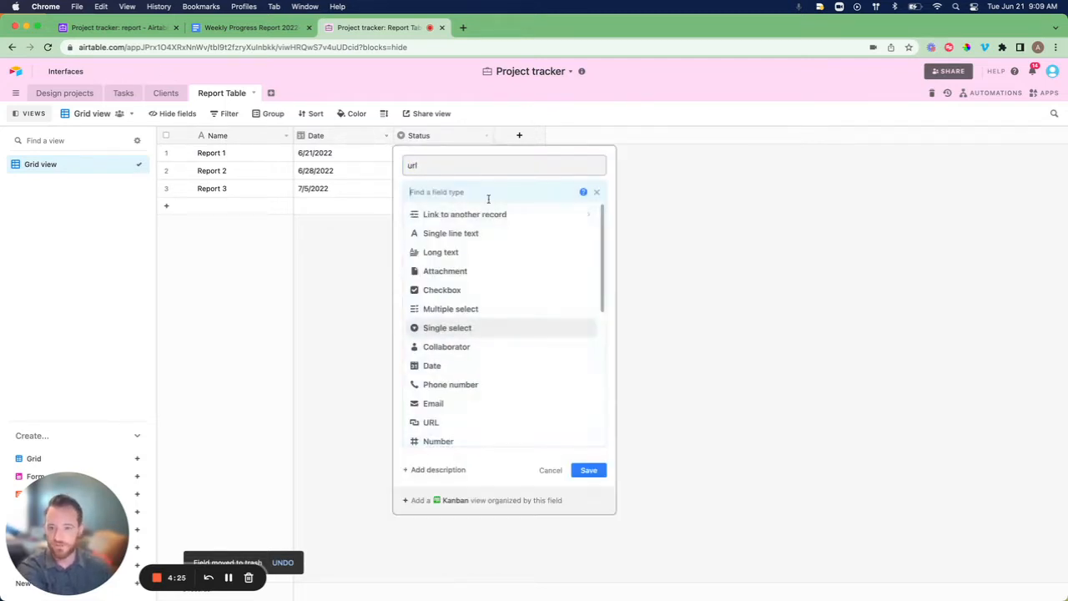
type("url")
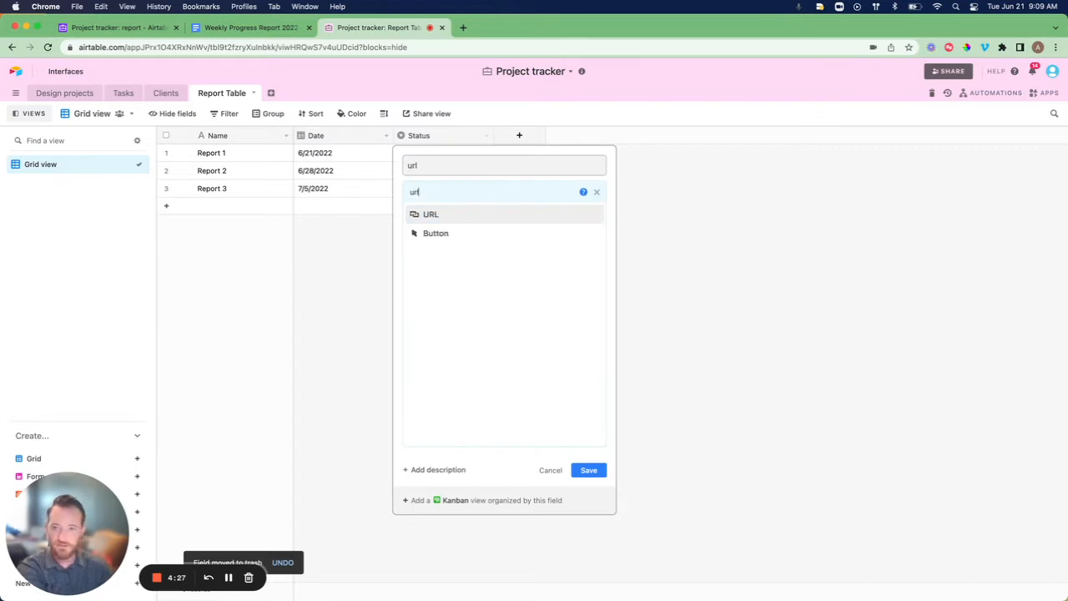
left_click(489, 219)
left_click(582, 250)
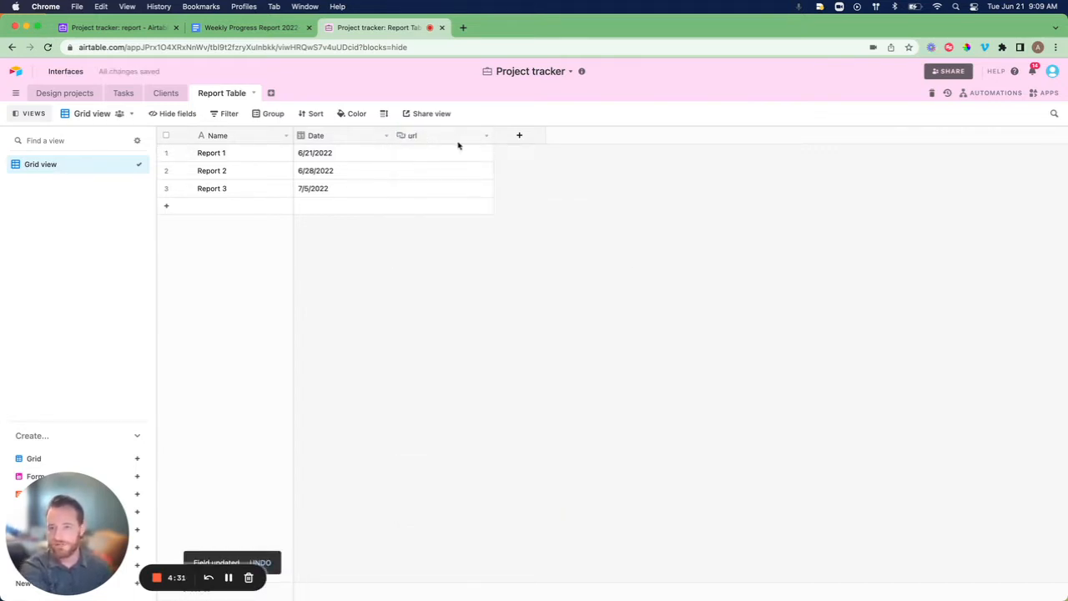
left_click_drag(493, 136, 567, 138)
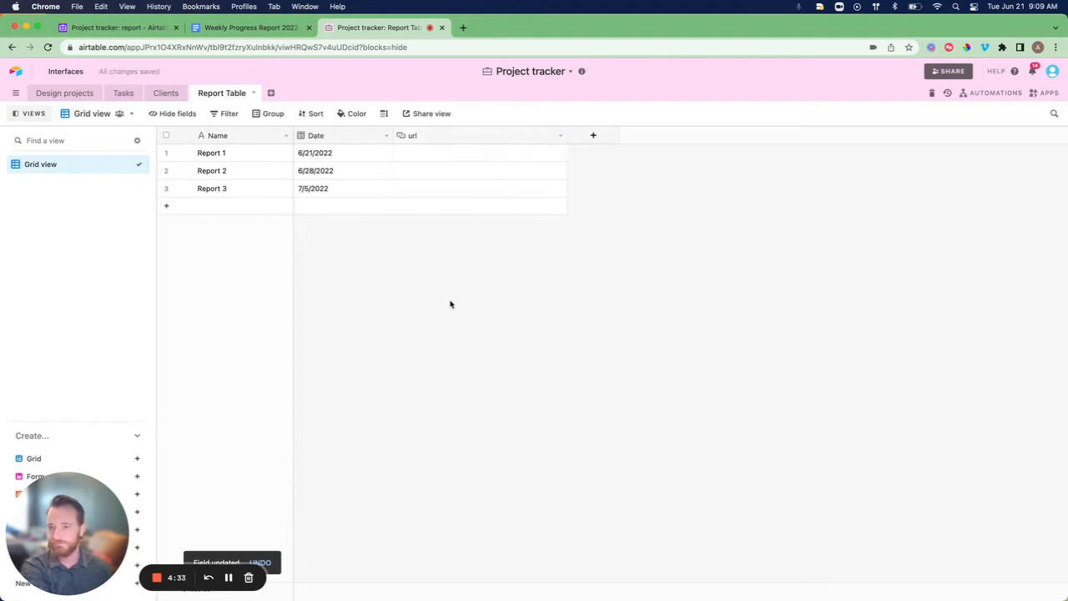
Duplicate the grid view as a new view named 'Automation View'.
left_click(129, 166)
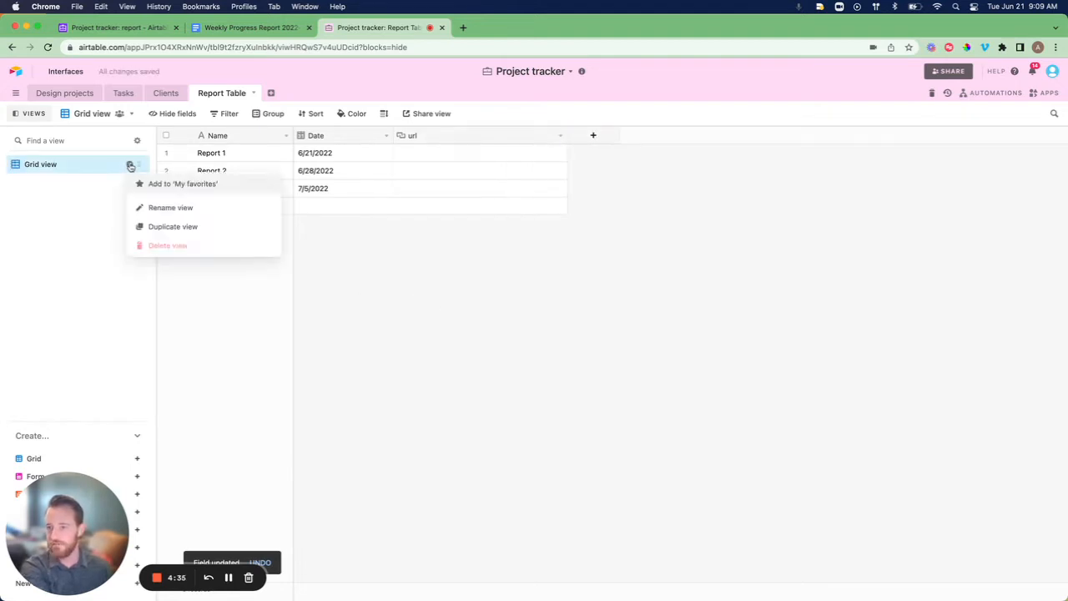
left_click(172, 226)
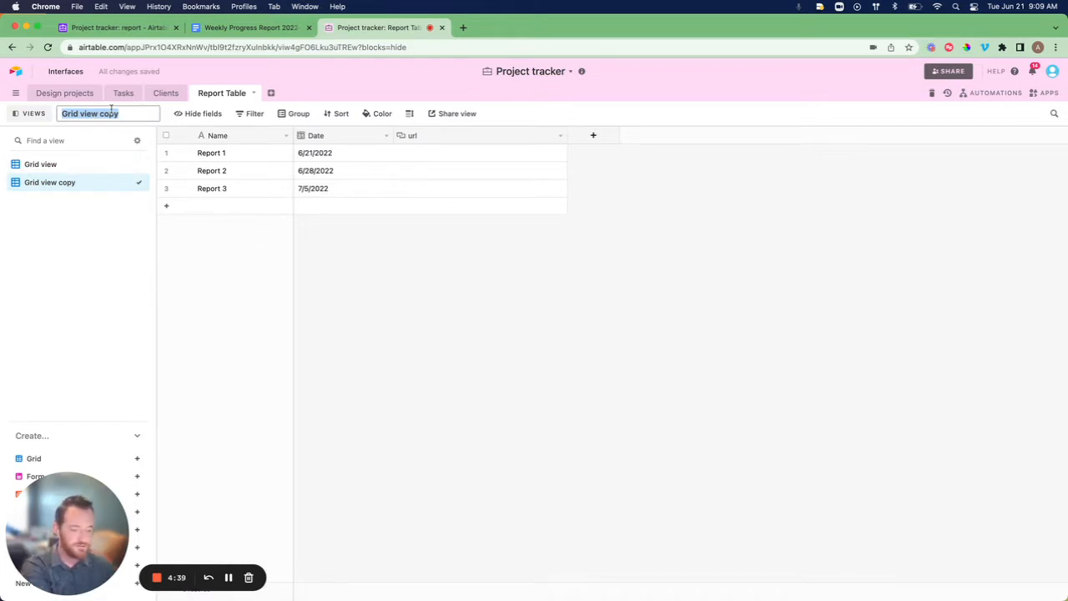
type("Automation V")
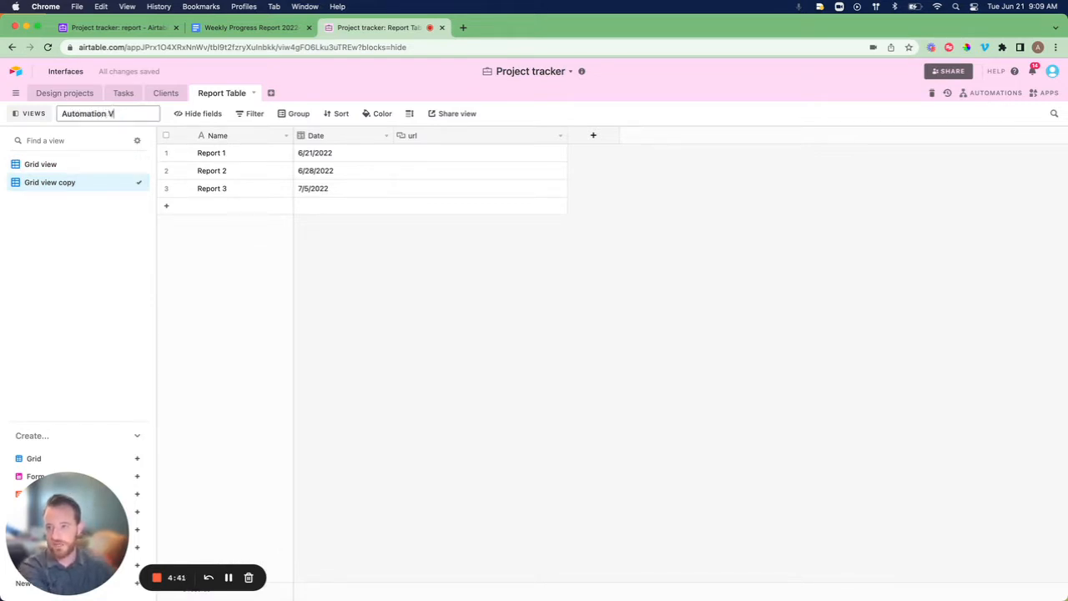
type("iew")
key("Return")
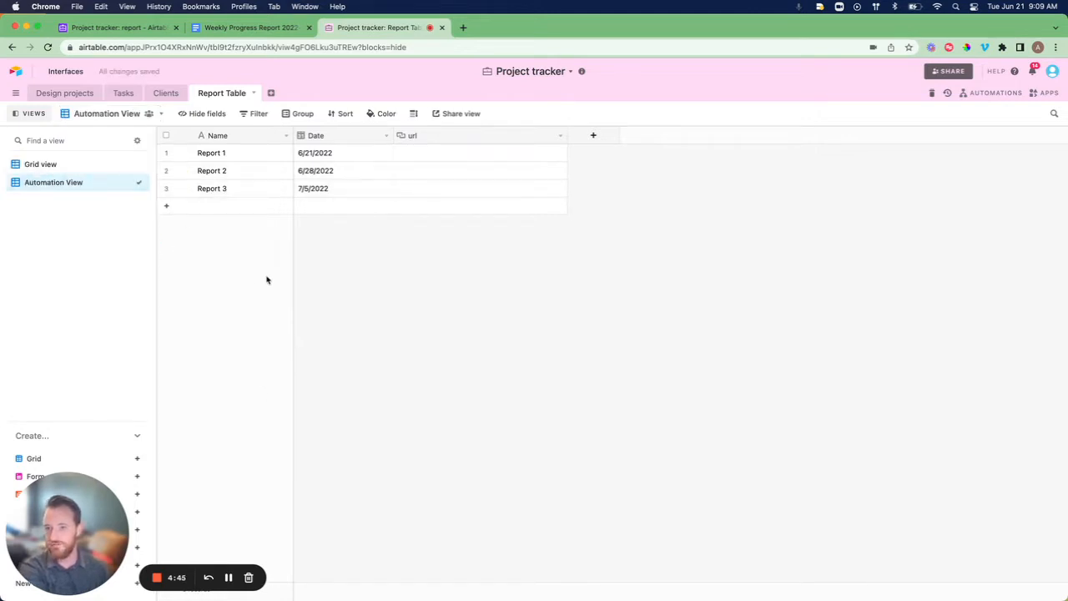
Filter Automation View to records whose Date is today.
left_click(261, 114)
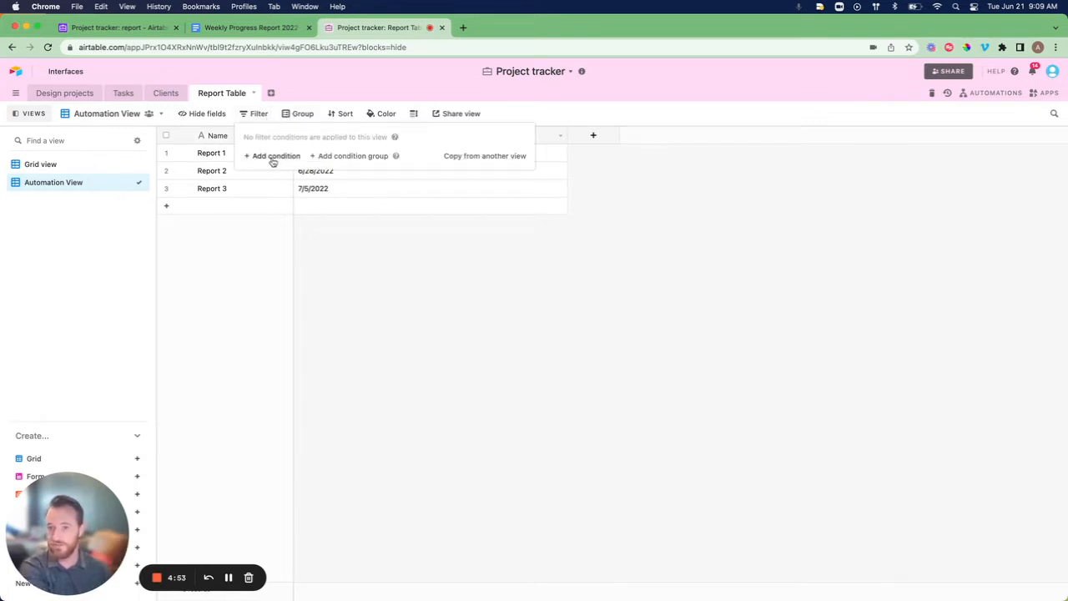
left_click(272, 156)
left_click(334, 155)
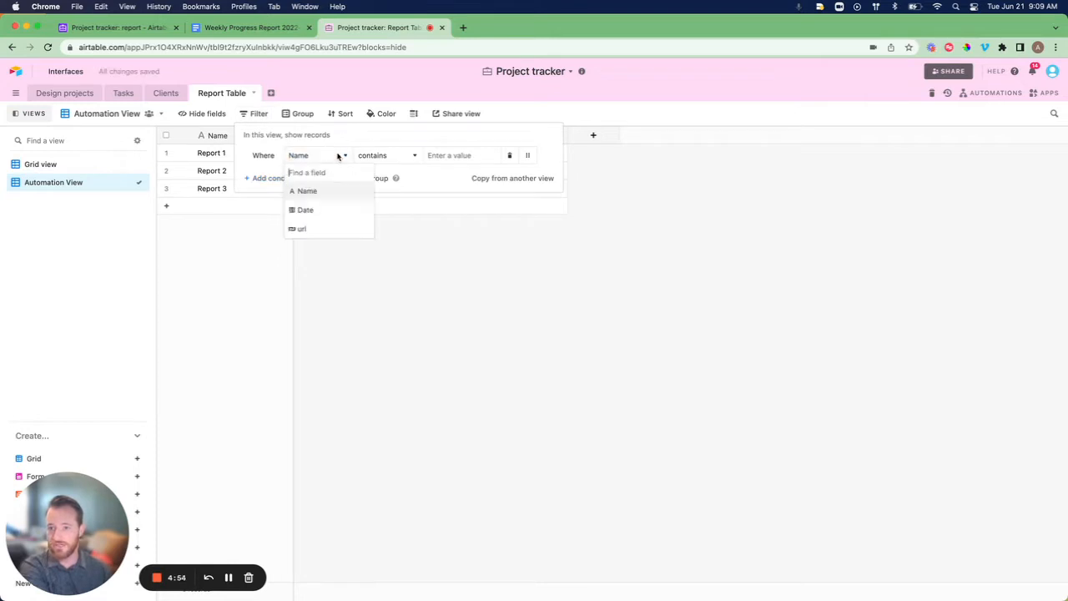
left_click(322, 209)
left_click(458, 158)
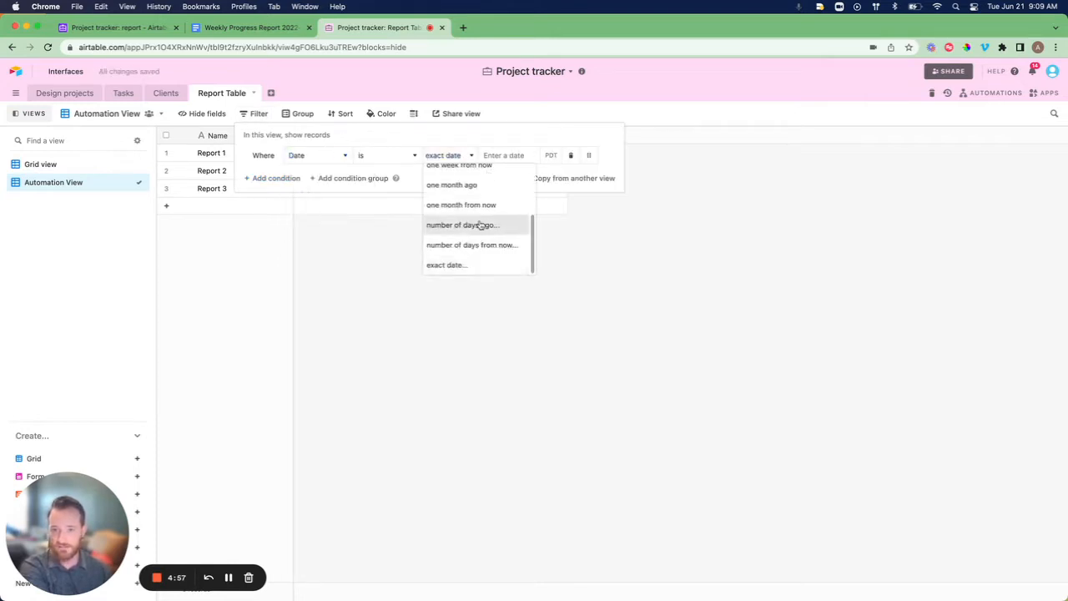
scroll(480, 225, "up", 5)
left_click(459, 172)
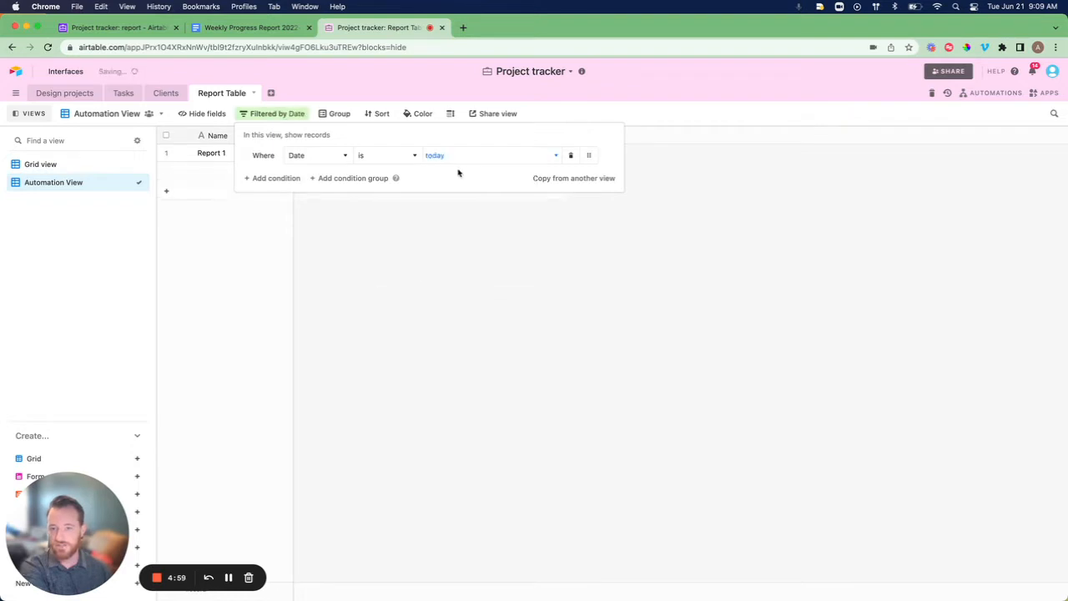
left_click(594, 336)
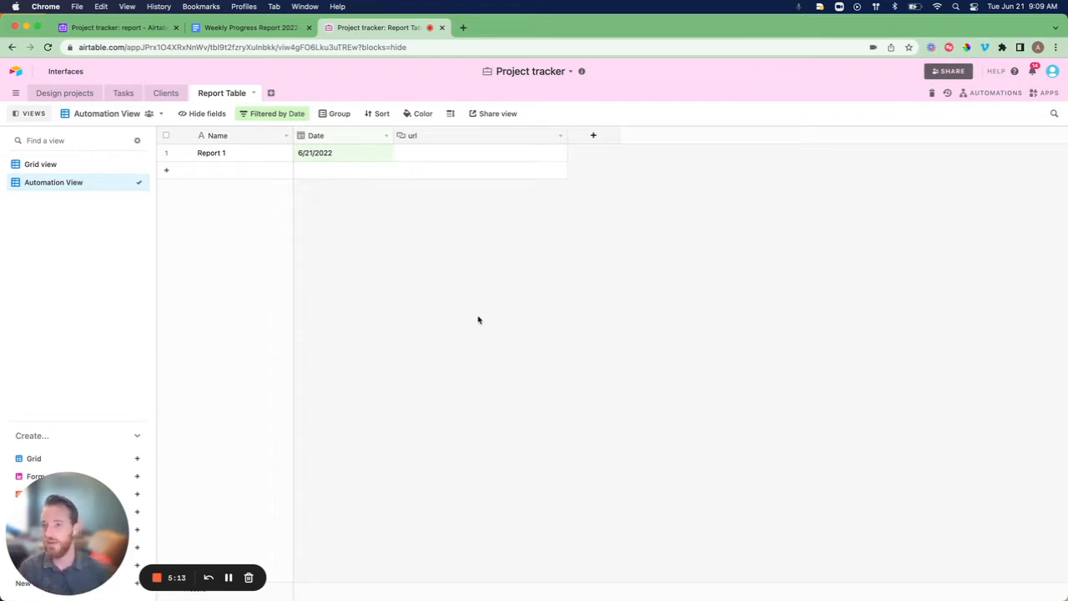
Leave the Report Table's unfiltered Grid view for the Design projects table's All projects grid.
left_click(85, 165)
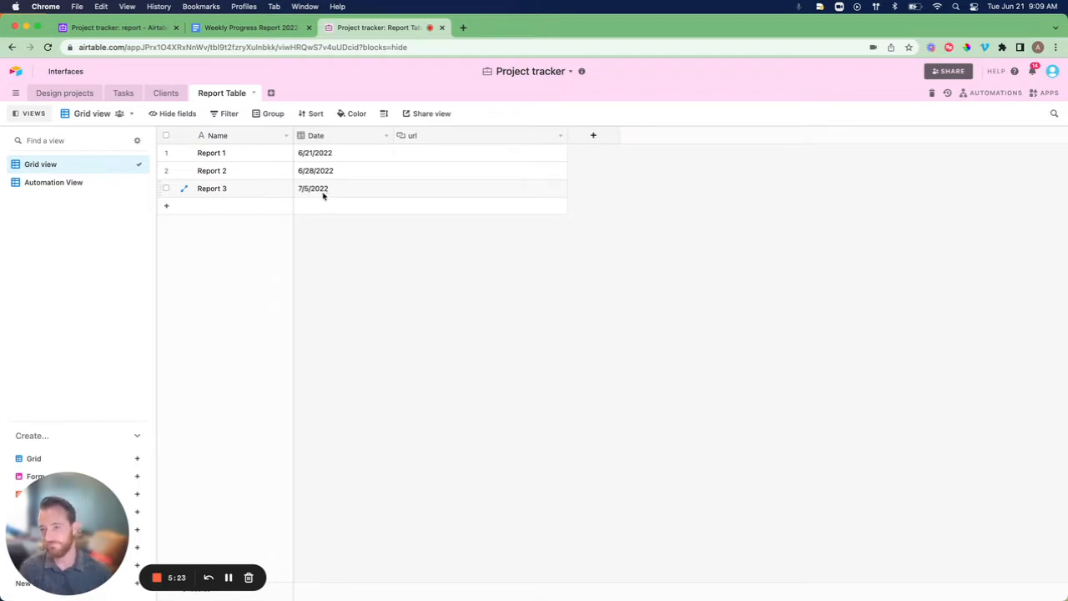
left_click(65, 93)
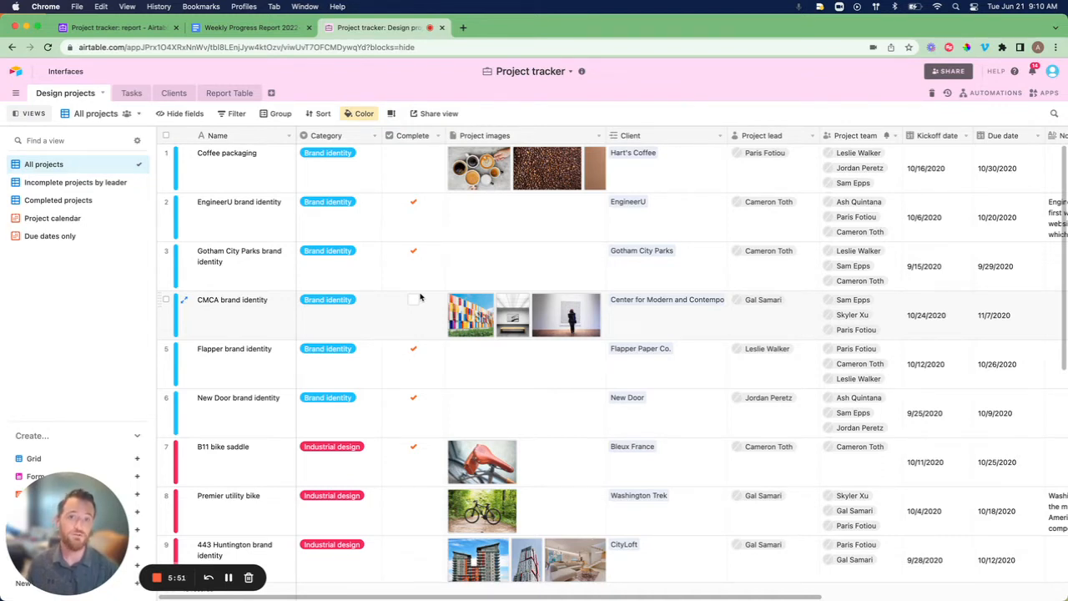
Duplicate the All projects view as 'Automation View', leaving its filters unchanged.
left_click(129, 166)
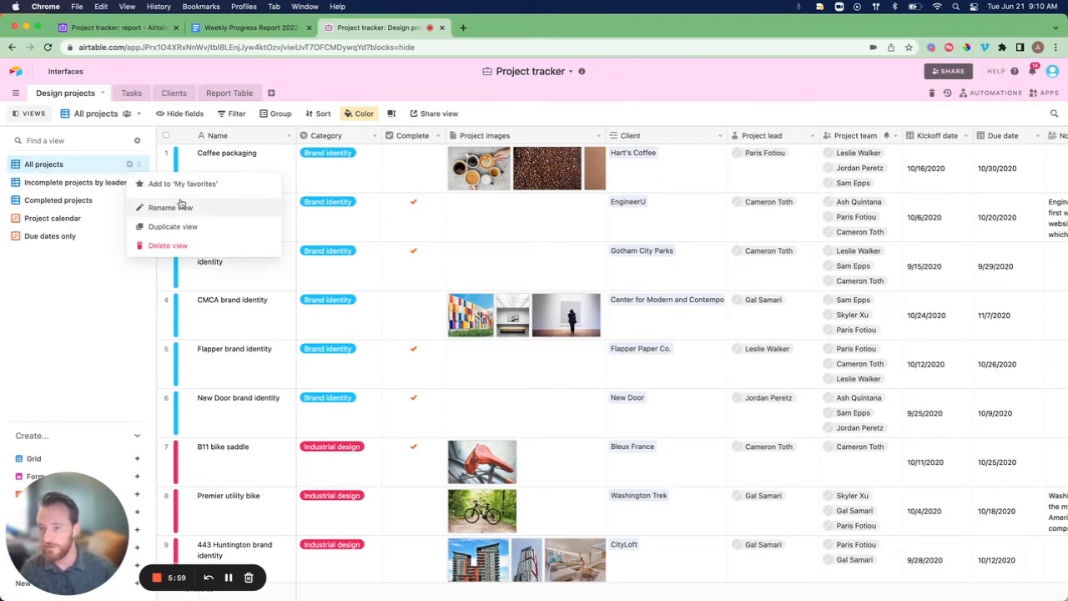
left_click(190, 228)
mouse_move(139, 200)
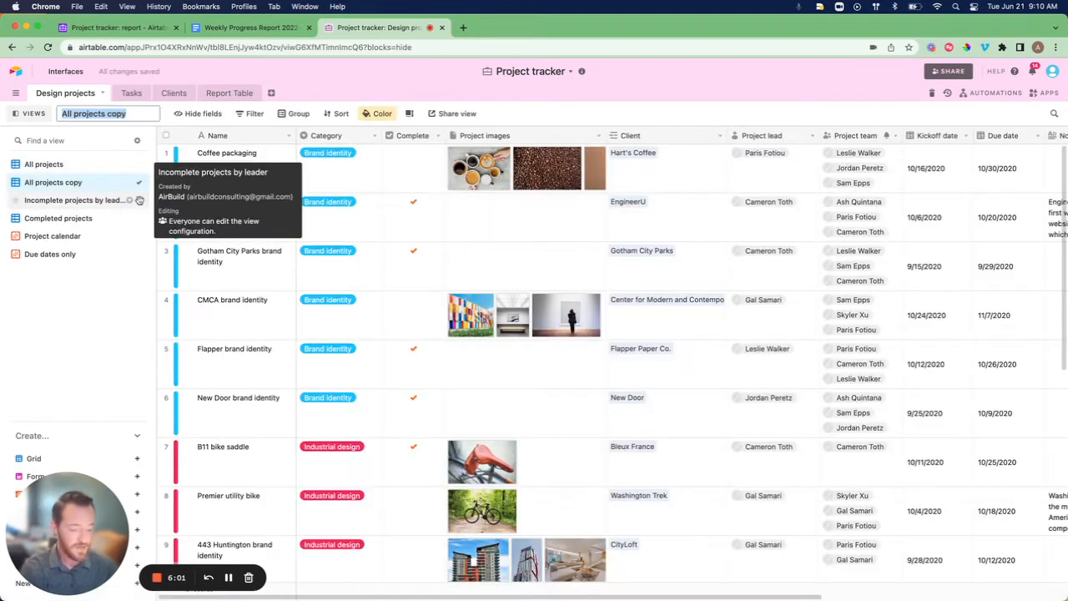
type("Automation")
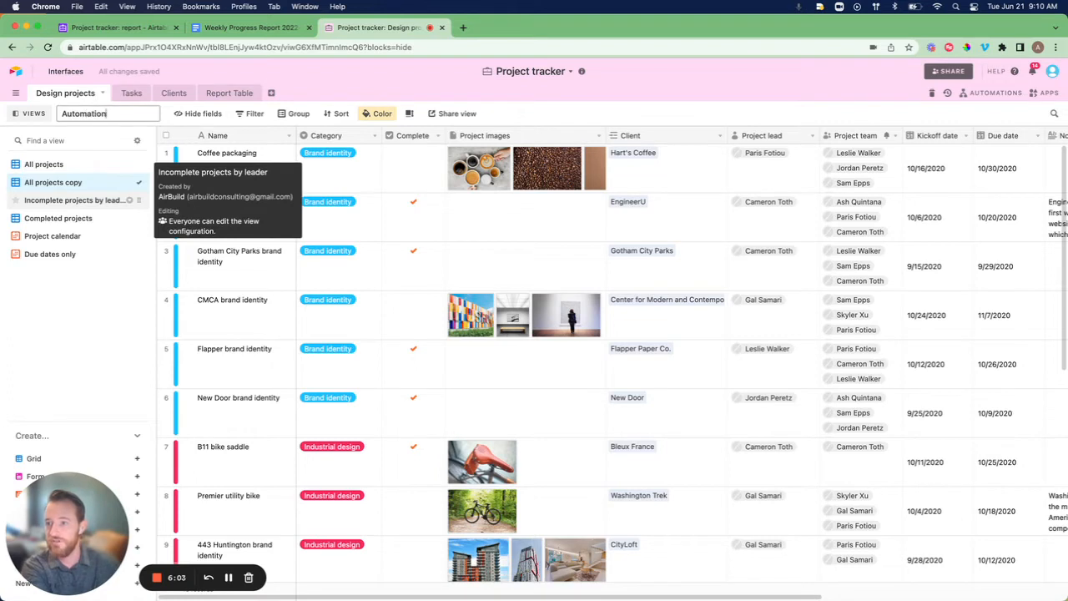
type(" View")
key("Return")
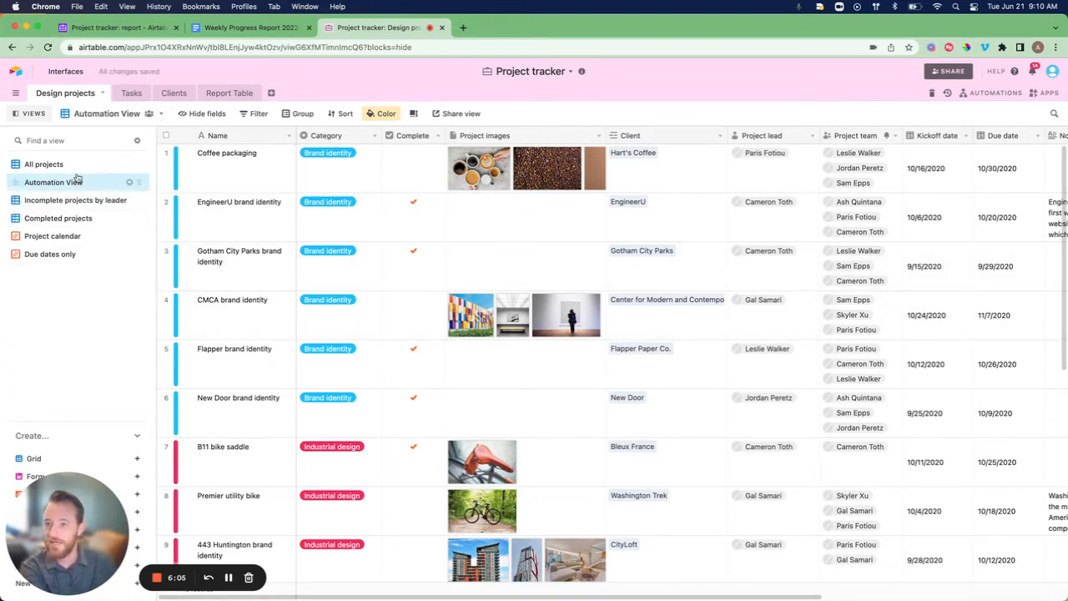
left_click(255, 113)
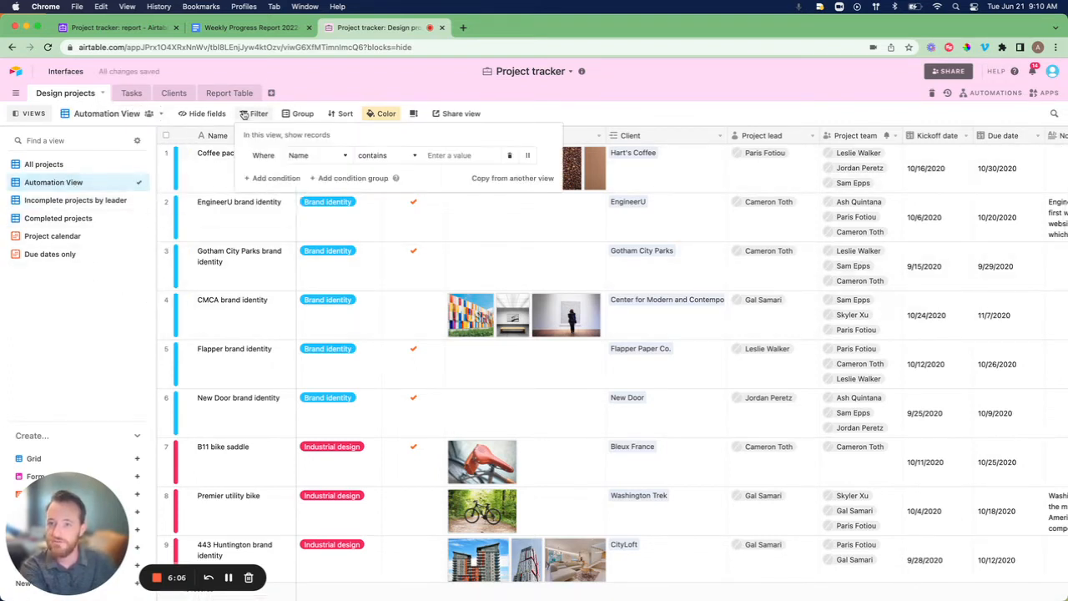
left_click(334, 155)
left_click(567, 116)
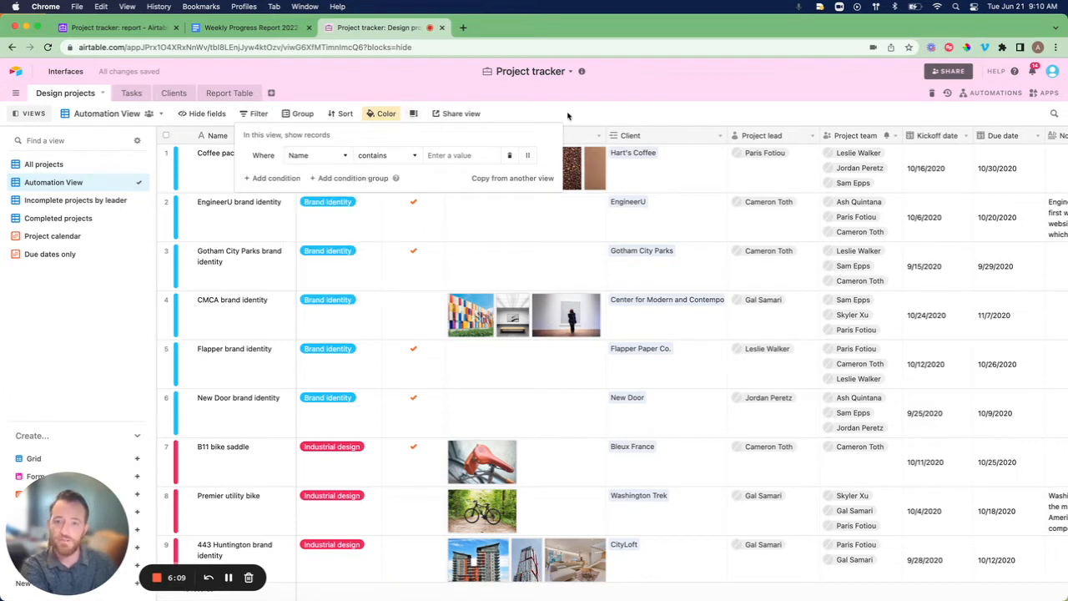
left_click(566, 107)
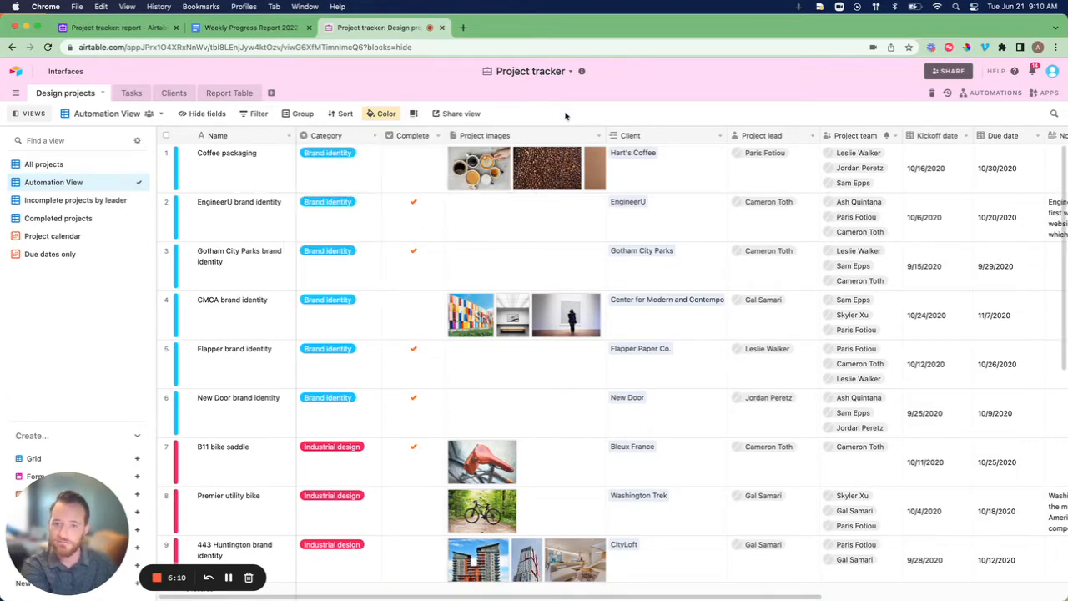
Delete the Complete field from the Design projects table.
left_click(437, 136)
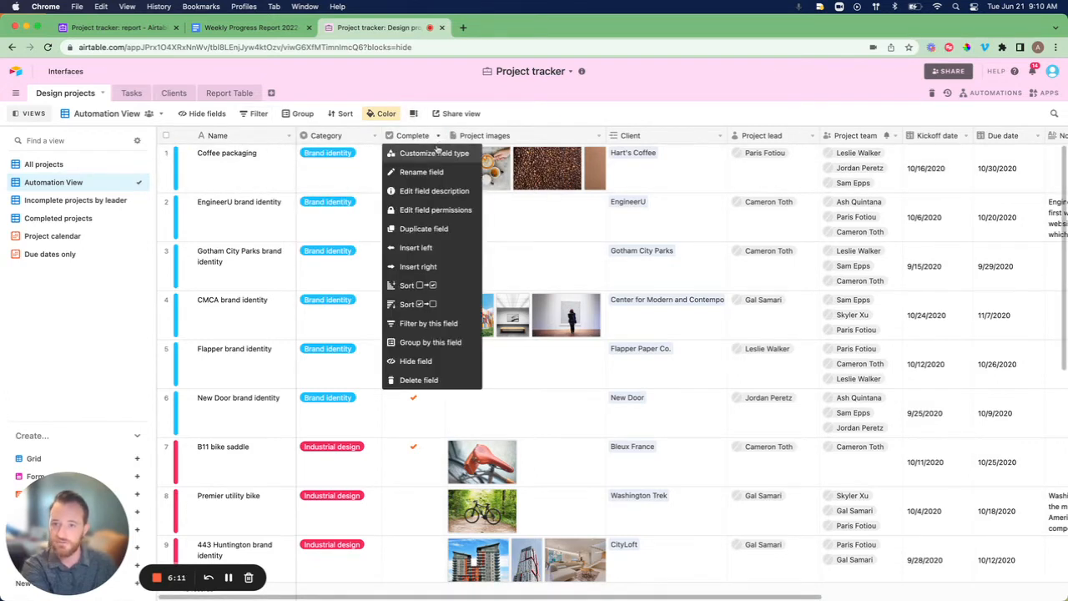
left_click(419, 380)
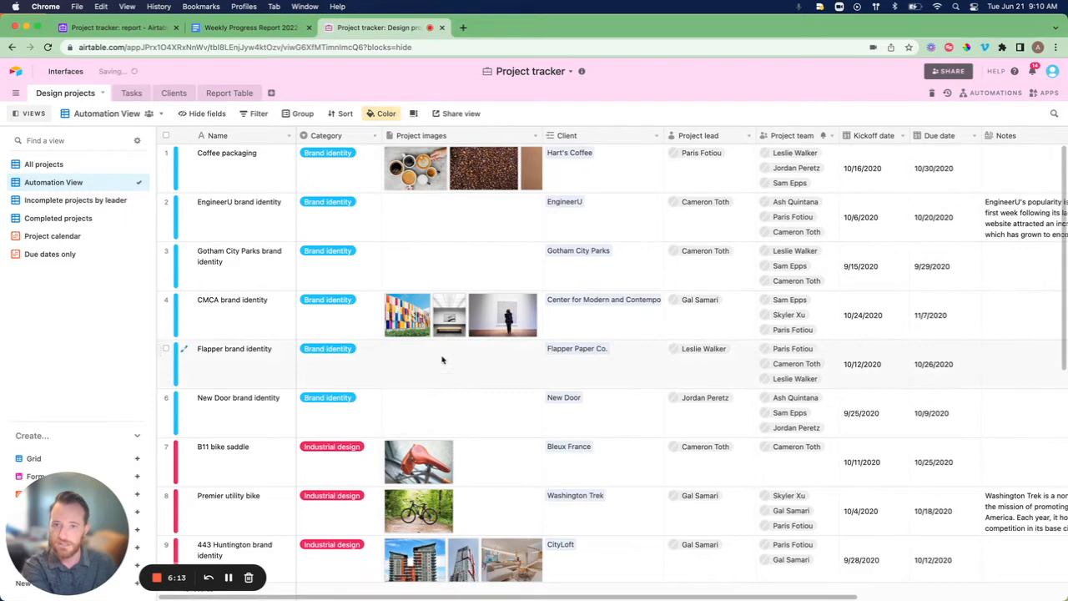
left_click(373, 135)
Insert a single-select Status field right of Category with Todo, In progress and Done options.
left_click(344, 267)
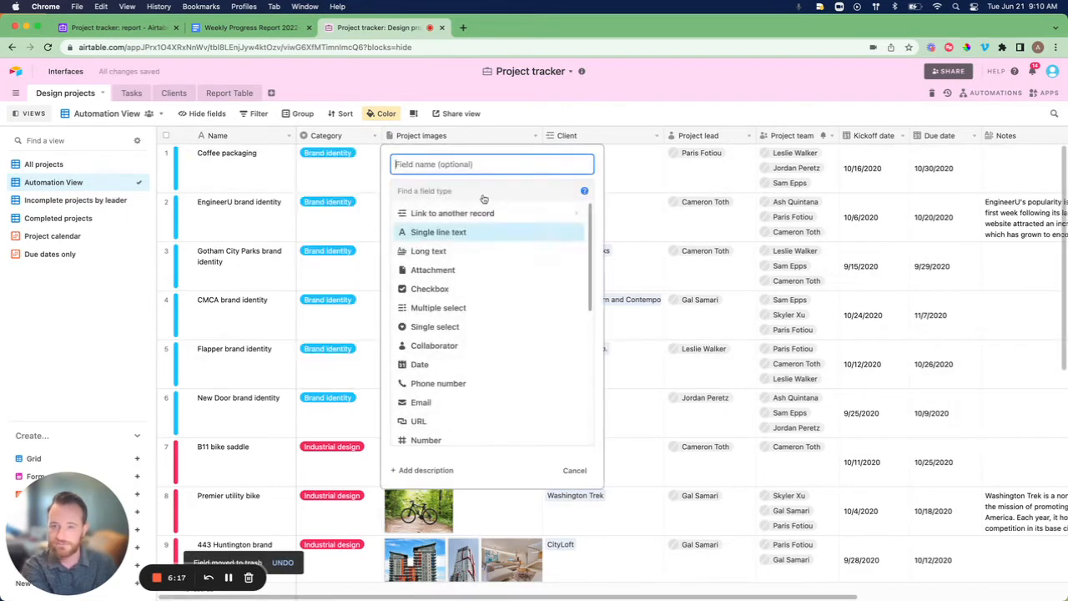
type("Sta")
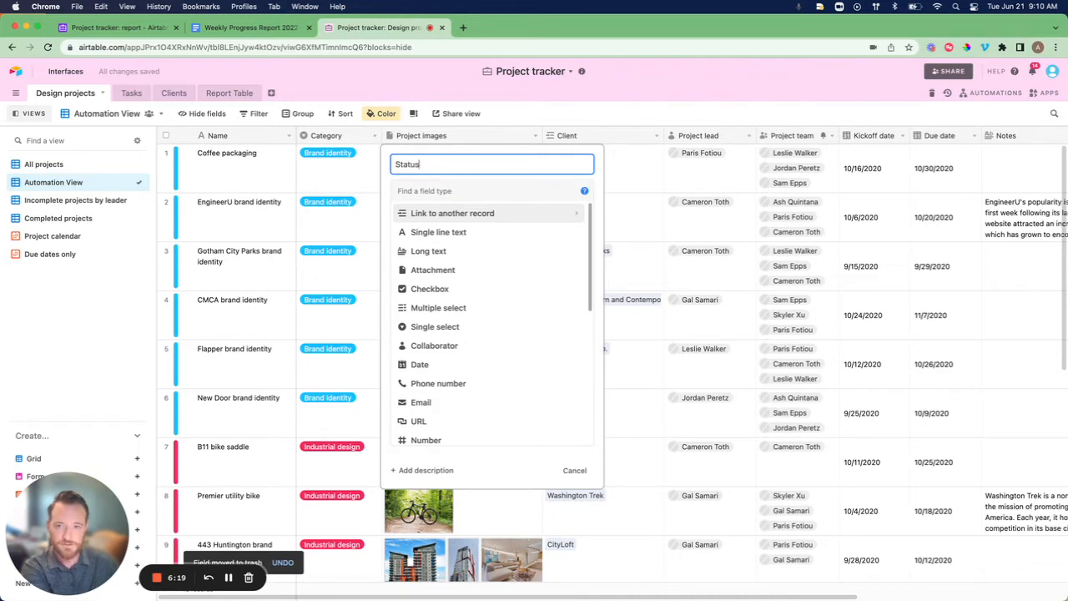
type("tus")
left_click(472, 190)
type("sing")
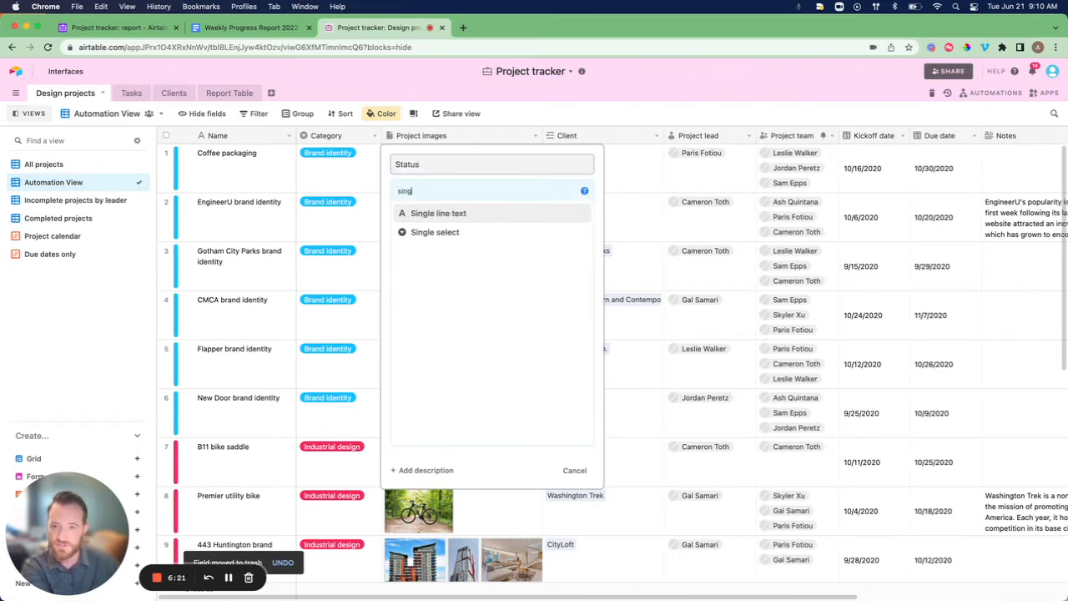
left_click(450, 232)
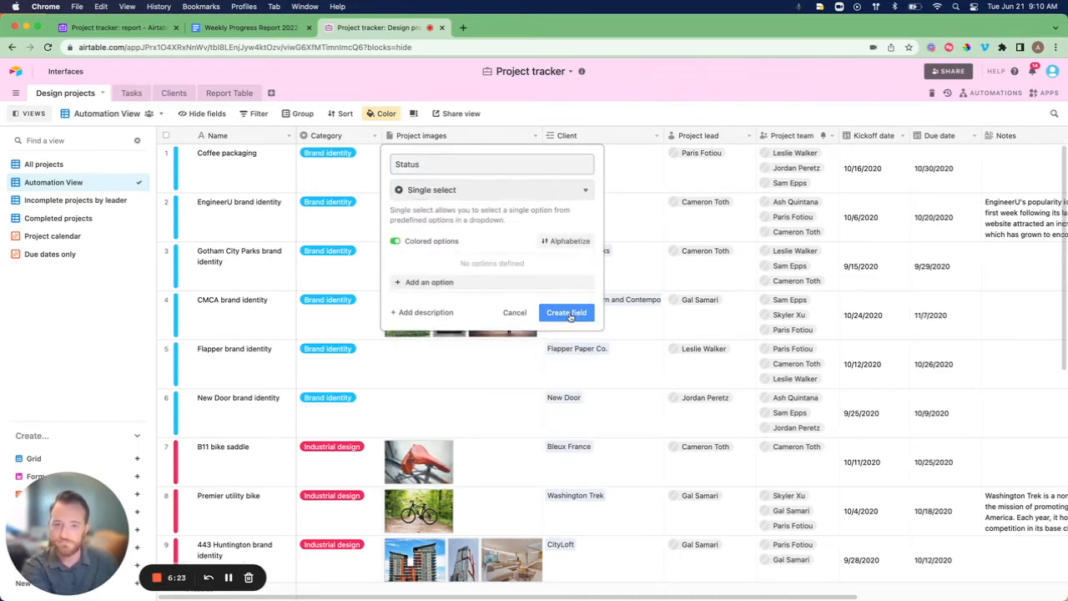
left_click(479, 284)
type("Todo")
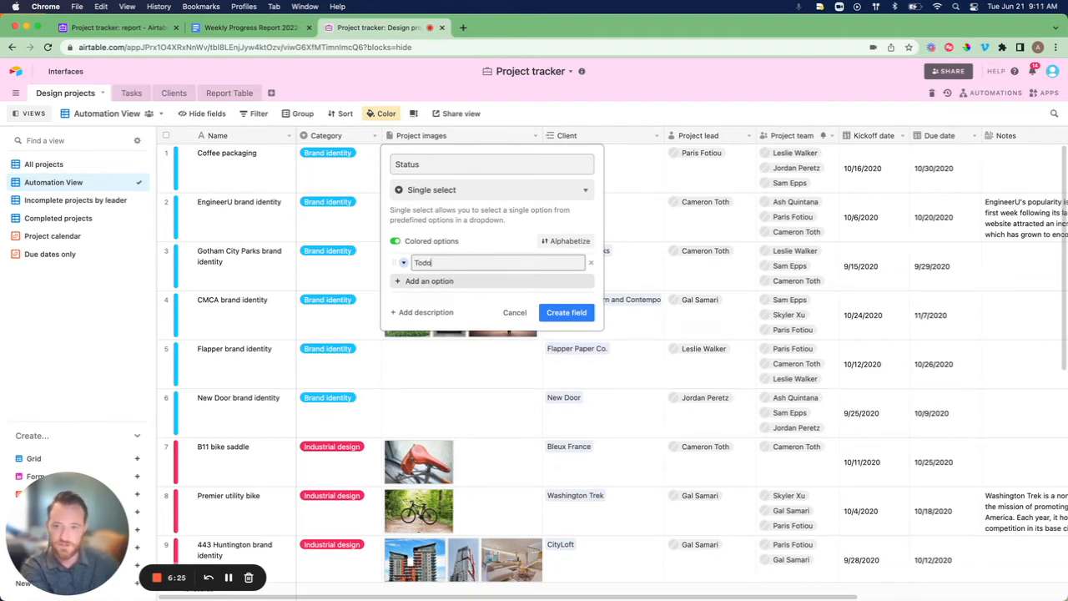
key("Return")
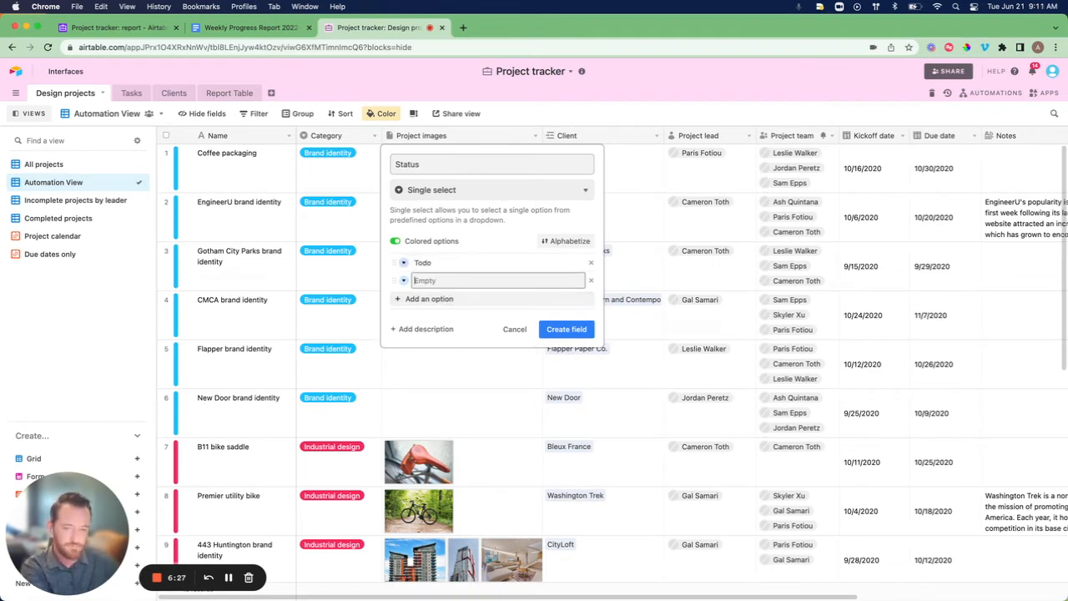
type("IN")
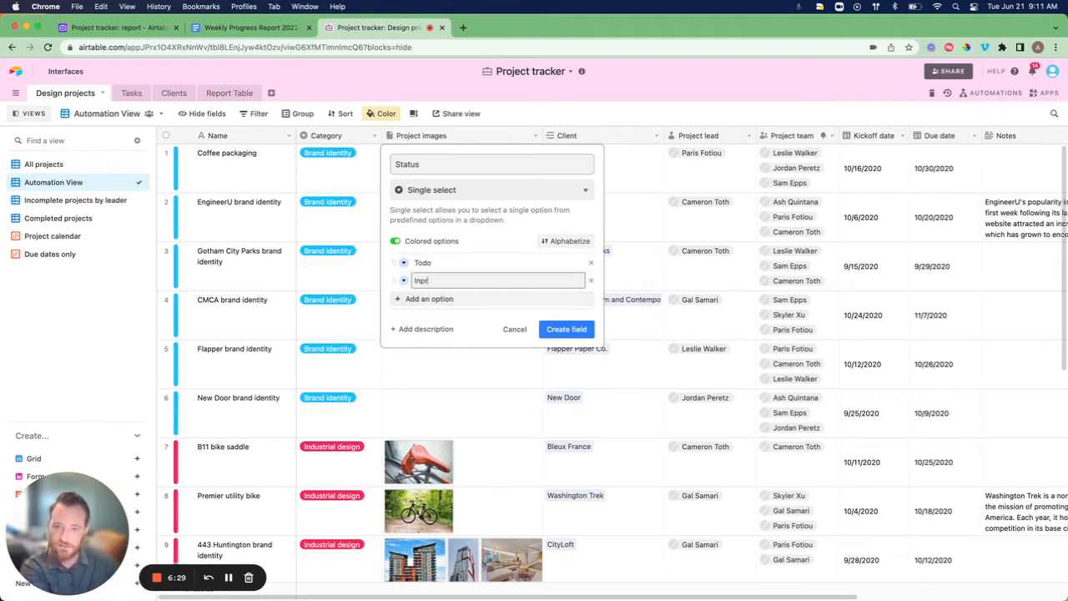
type(" progr")
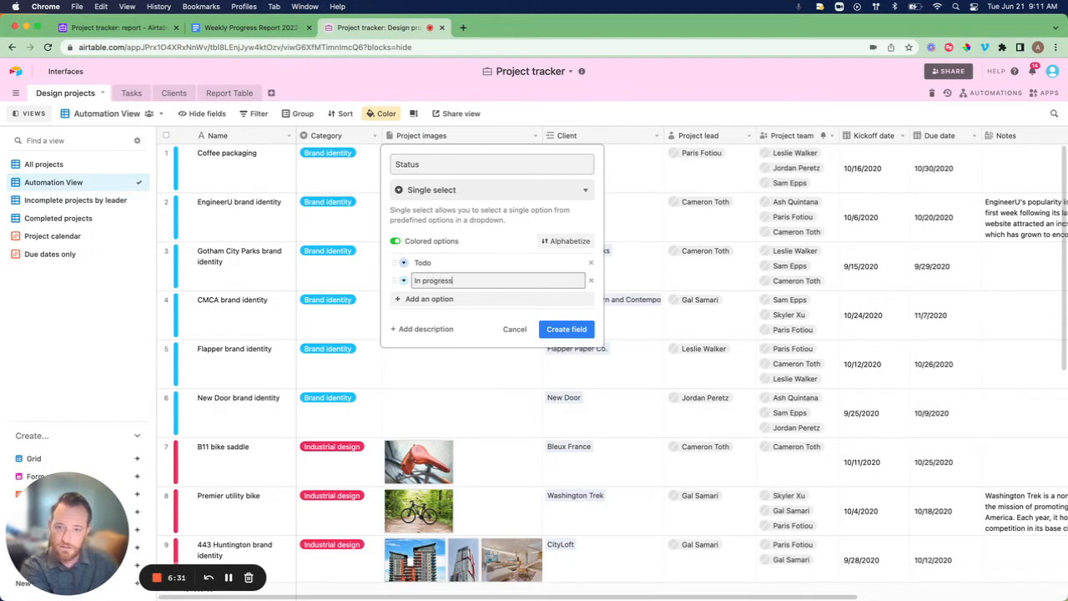
type("ess")
key("Return")
type("Di")
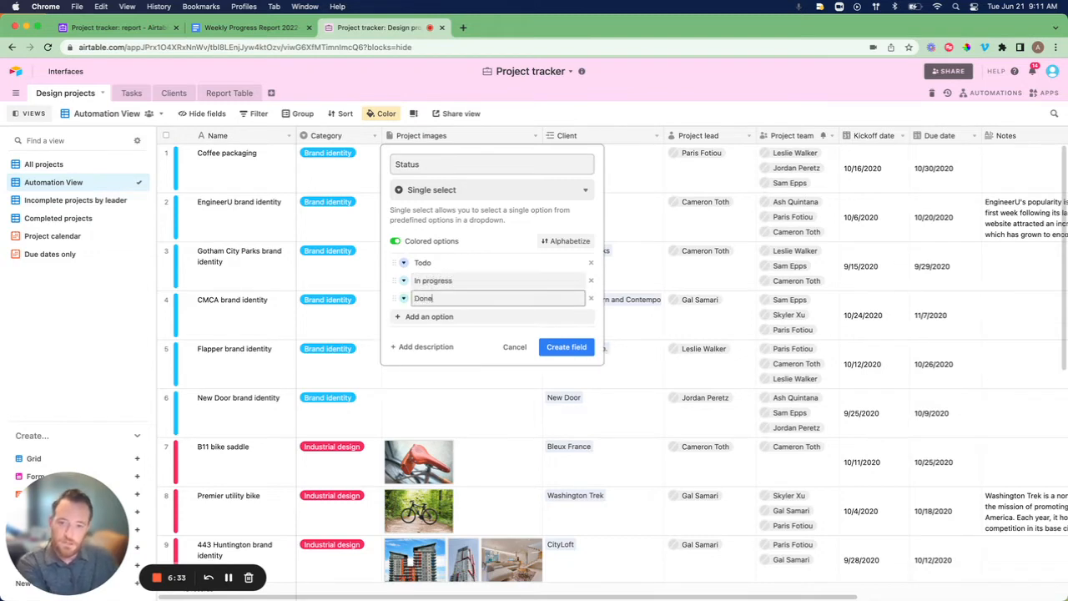
Colour Done green, In progress yellow and Todo red, then create the field.
left_click(404, 299)
left_click(508, 335)
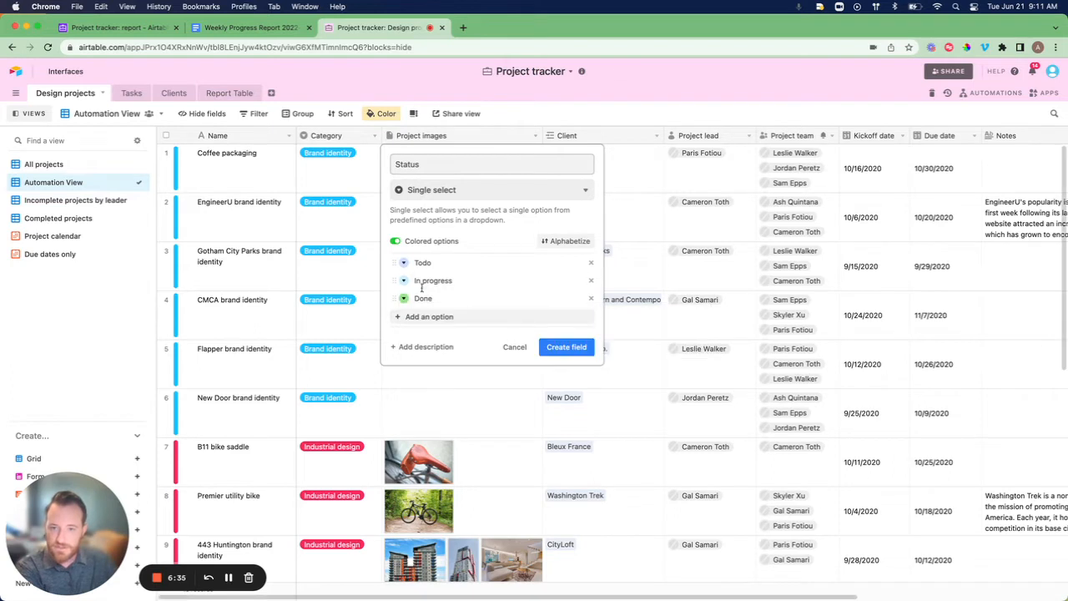
left_click(404, 280)
left_click(538, 304)
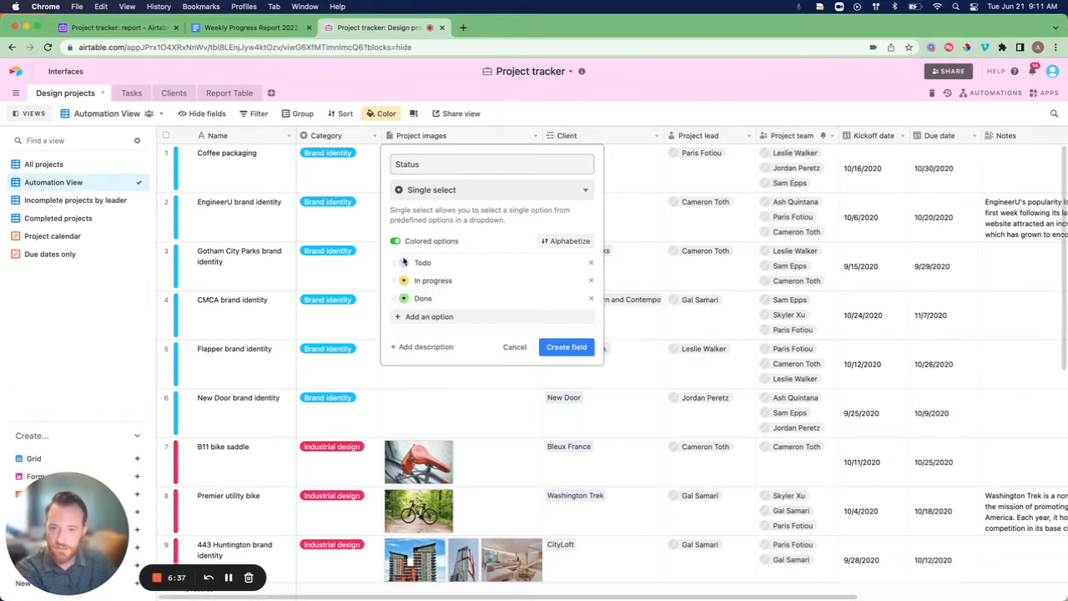
left_click(403, 262)
left_click(567, 278)
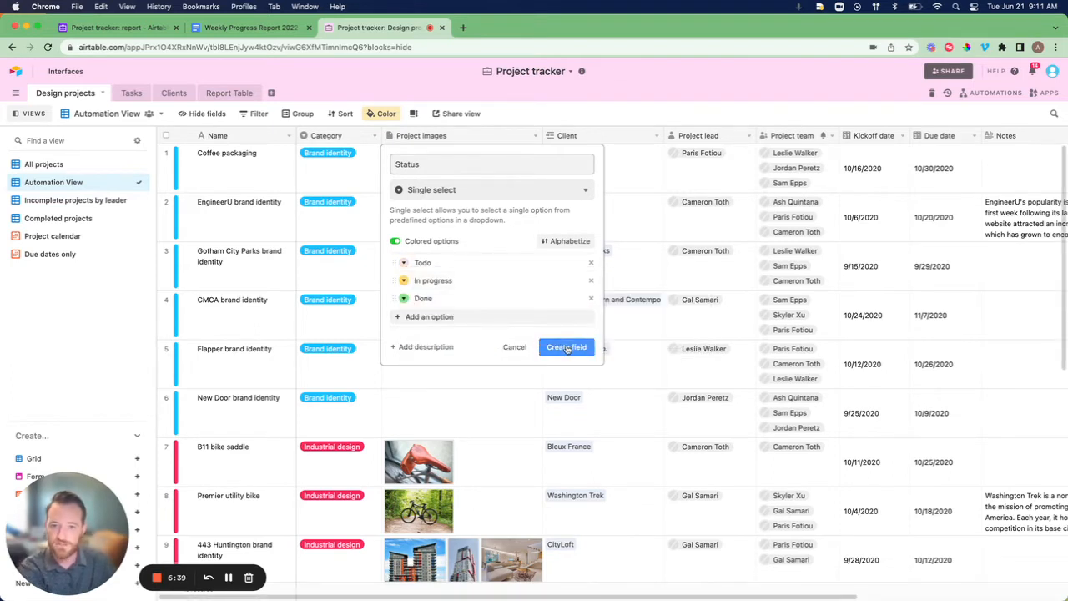
left_click(566, 348)
Set Coffee packaging and EngineerU to Todo, and Gotham City Parks to In progress.
left_click(465, 167)
left_click(471, 168)
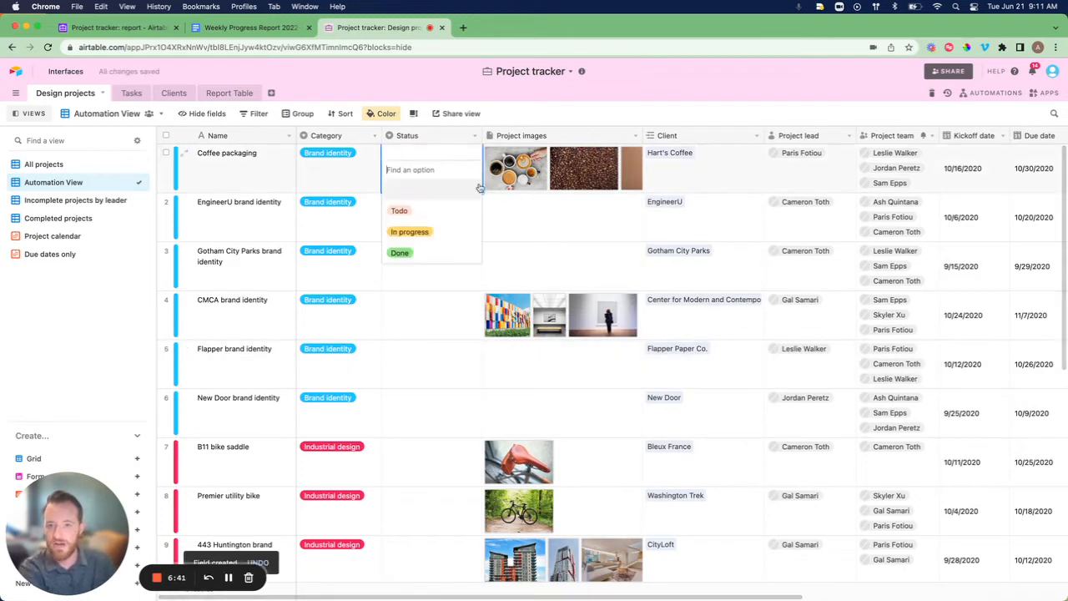
left_click(425, 211)
left_click(426, 212)
left_click(425, 212)
left_click(432, 260)
left_click(432, 267)
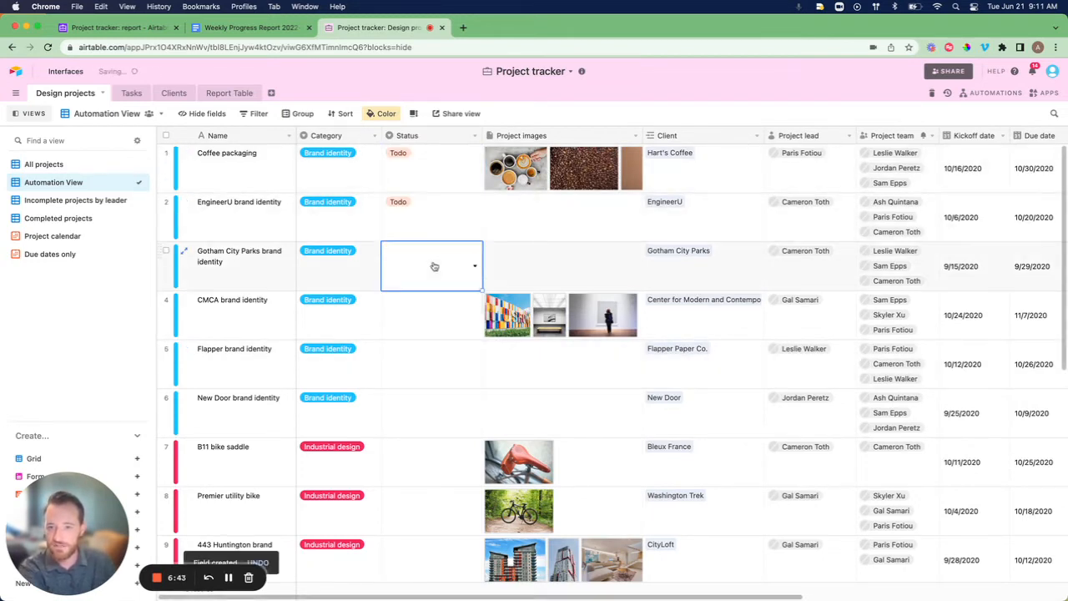
left_click(431, 266)
left_click(428, 326)
Set CMCA and Flapper to In progress, and New Door and B11 bike saddle to Done.
left_click(426, 324)
left_click(426, 321)
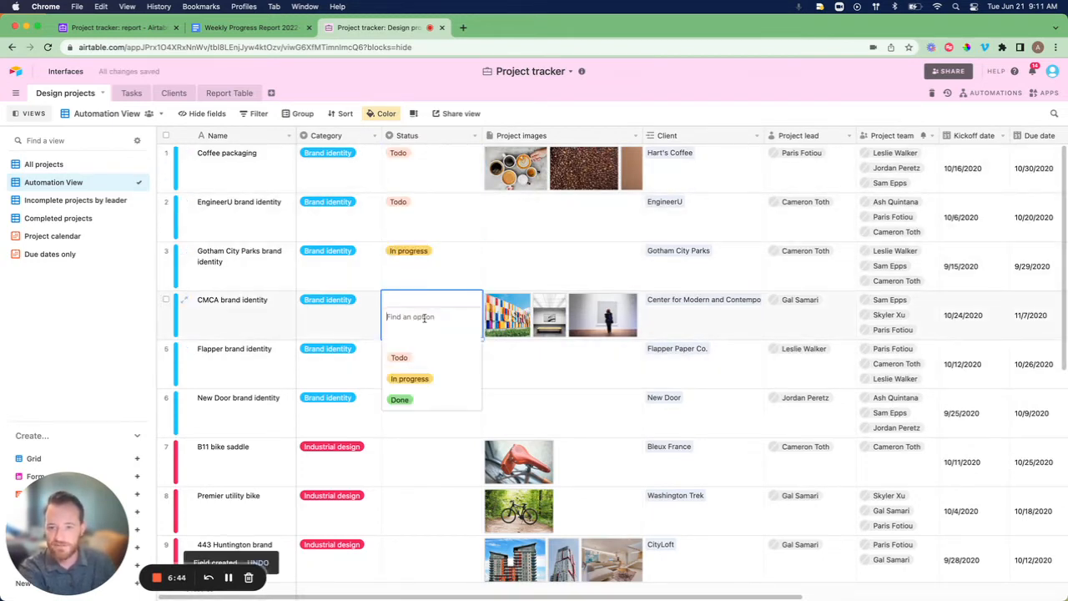
left_click(442, 374)
left_click(442, 373)
left_click(442, 373)
left_click(429, 427)
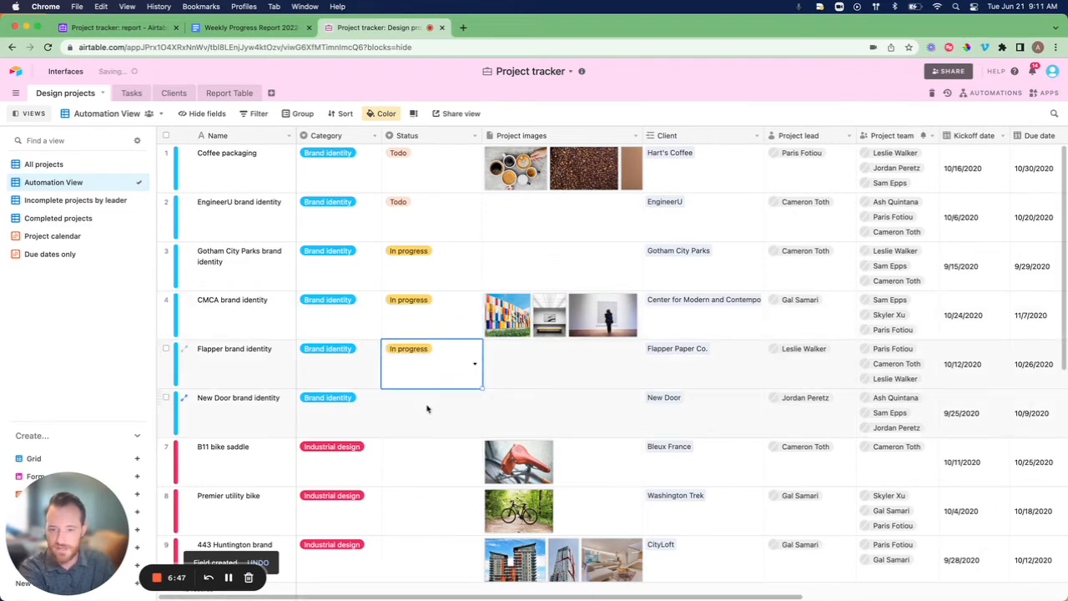
left_click(426, 406)
left_click(426, 407)
left_click(421, 498)
left_click(417, 462)
left_click(420, 465)
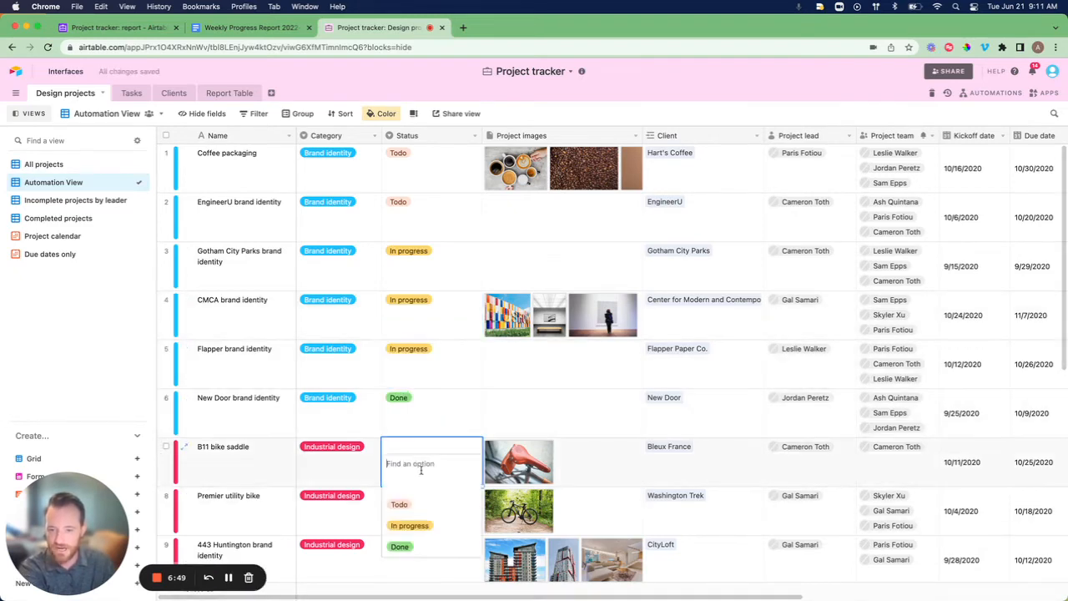
left_click(419, 548)
Set Premier utility bike to In progress and fill it down into the three projects below.
scroll(491, 411, "down", 1)
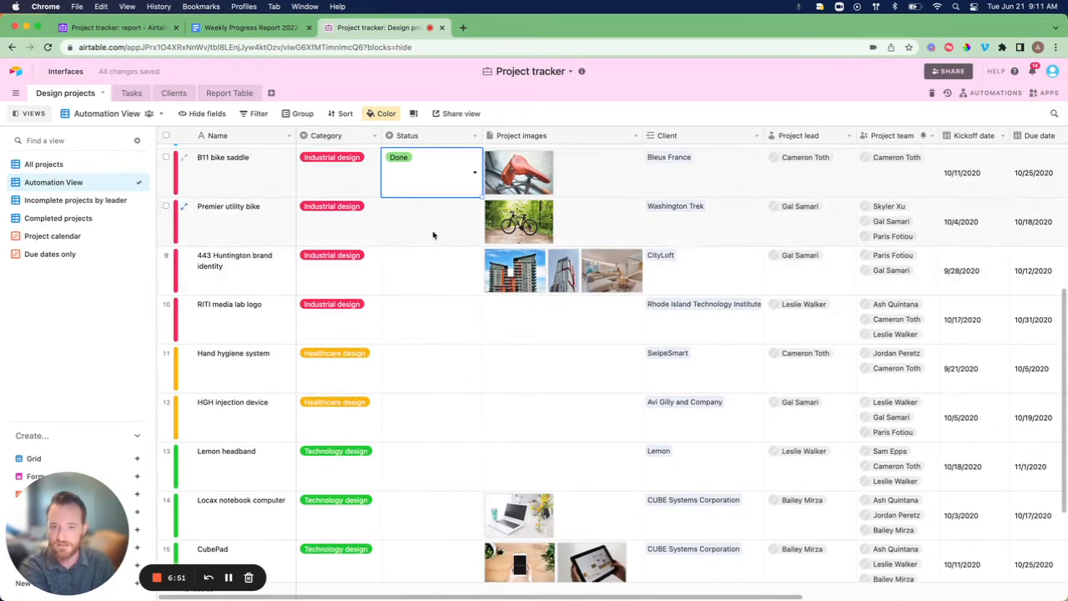
left_click(431, 234)
left_click(431, 234)
left_click(417, 284)
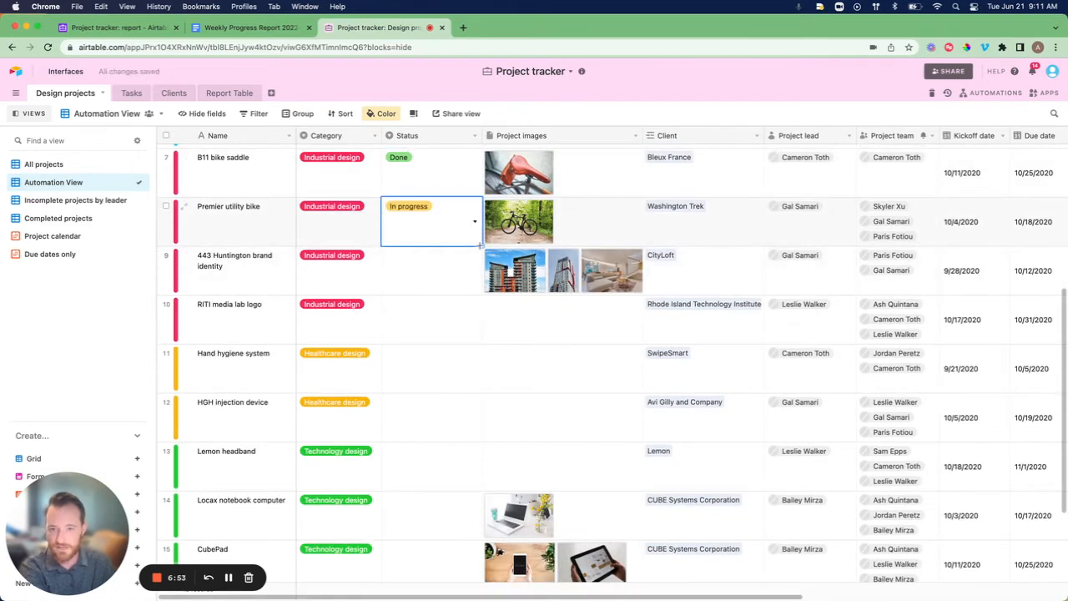
left_click_drag(482, 245, 477, 373)
Set HGH injection device and Lemon headband Status to Todo.
scroll(477, 373, "down", 3)
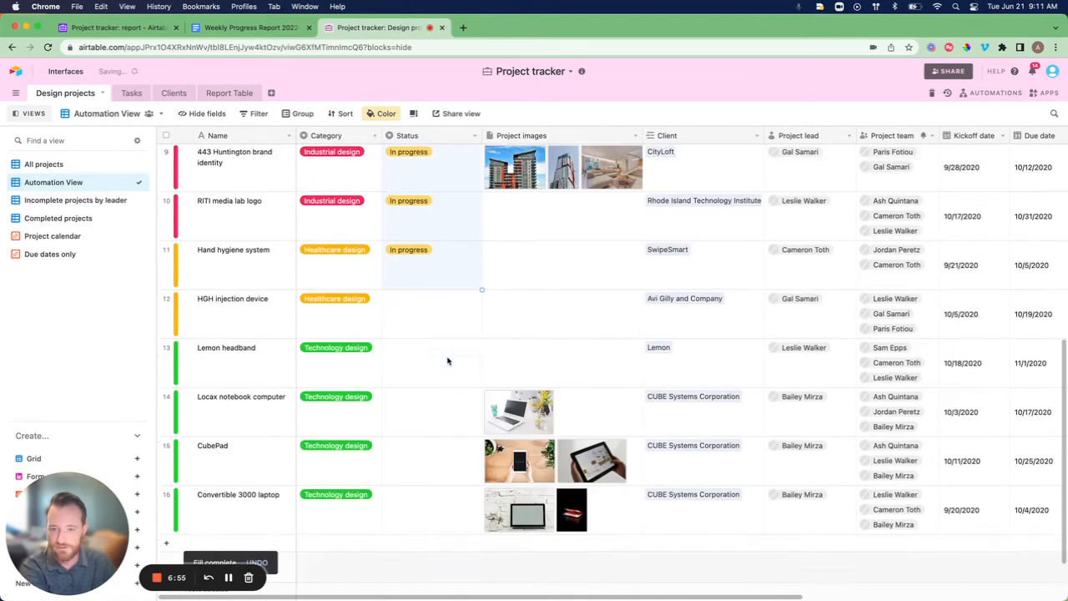
left_click(436, 281)
left_click(436, 281)
left_click(396, 327)
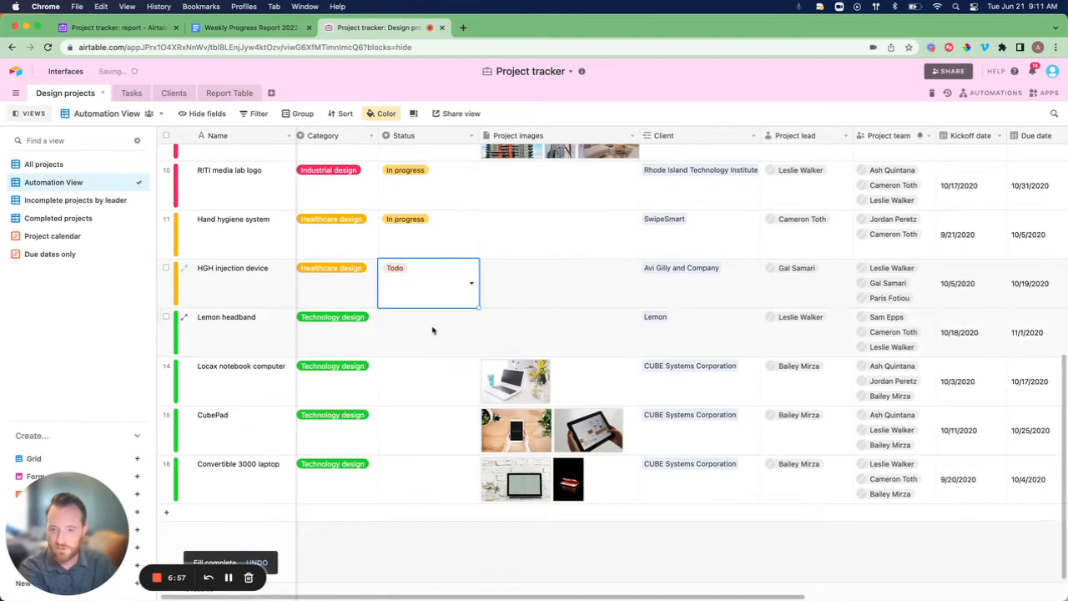
left_click(432, 331)
left_click(432, 331)
left_click(429, 375)
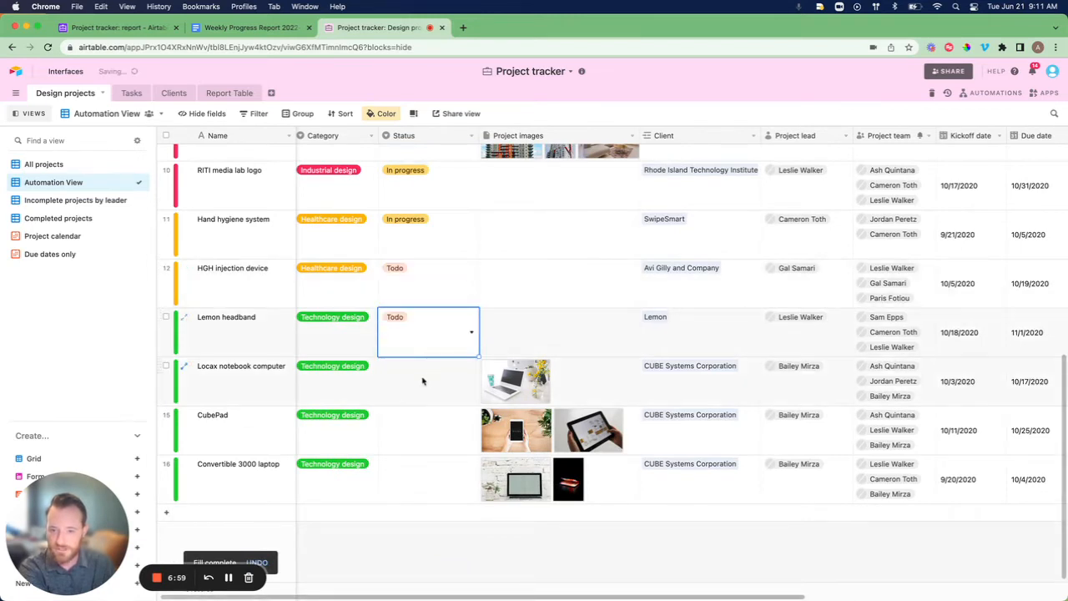
Set Locax notebook computer to Done and fill Done into CubePad and Convertible 3000 laptop.
double_click(422, 377)
left_click(420, 456)
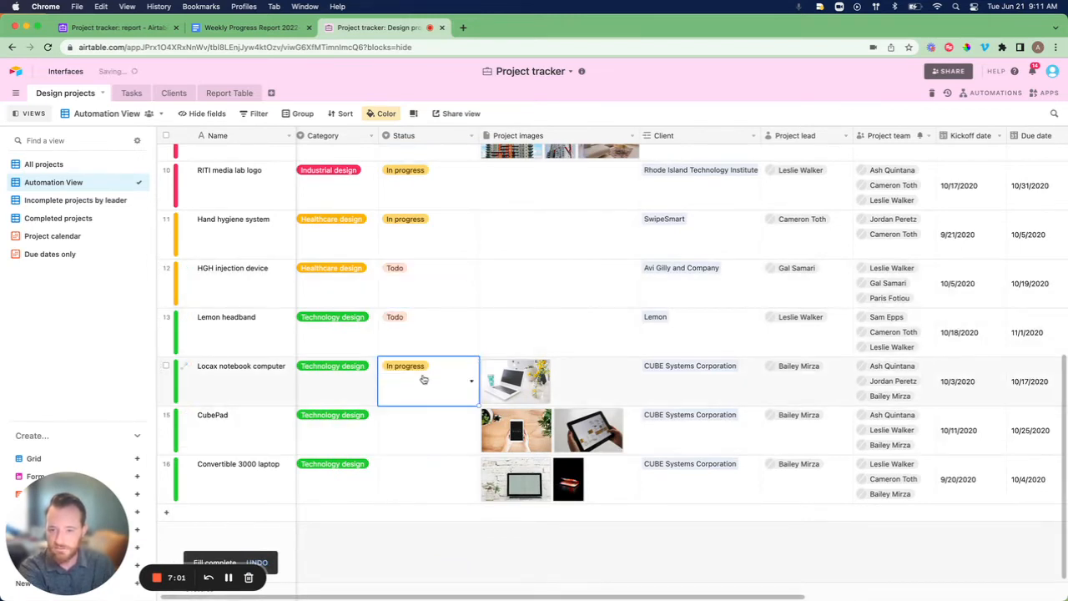
left_click(420, 377)
left_click(409, 465)
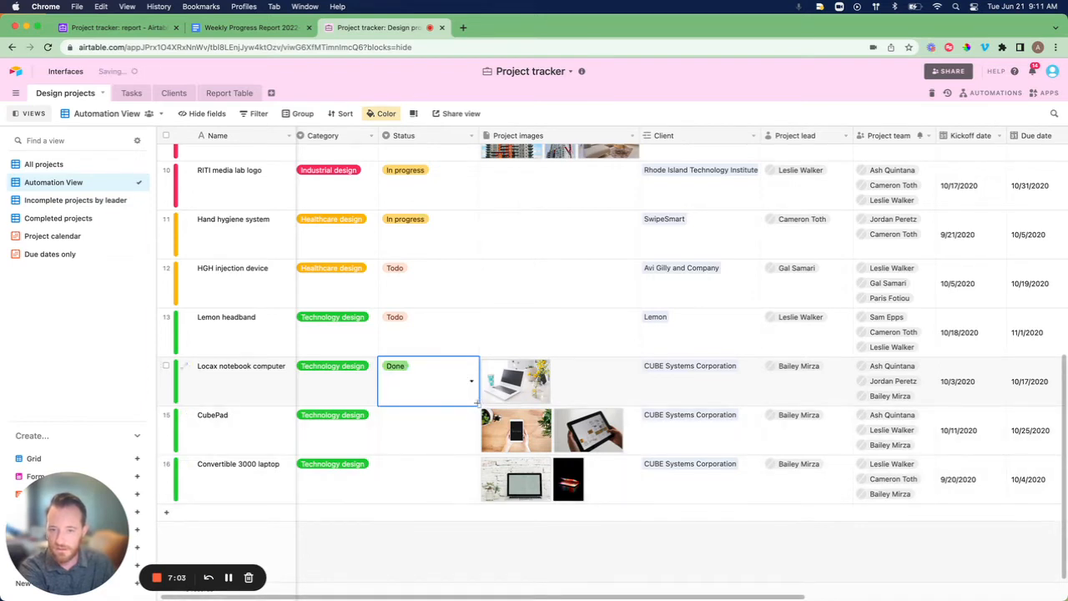
left_click_drag(478, 406, 451, 484)
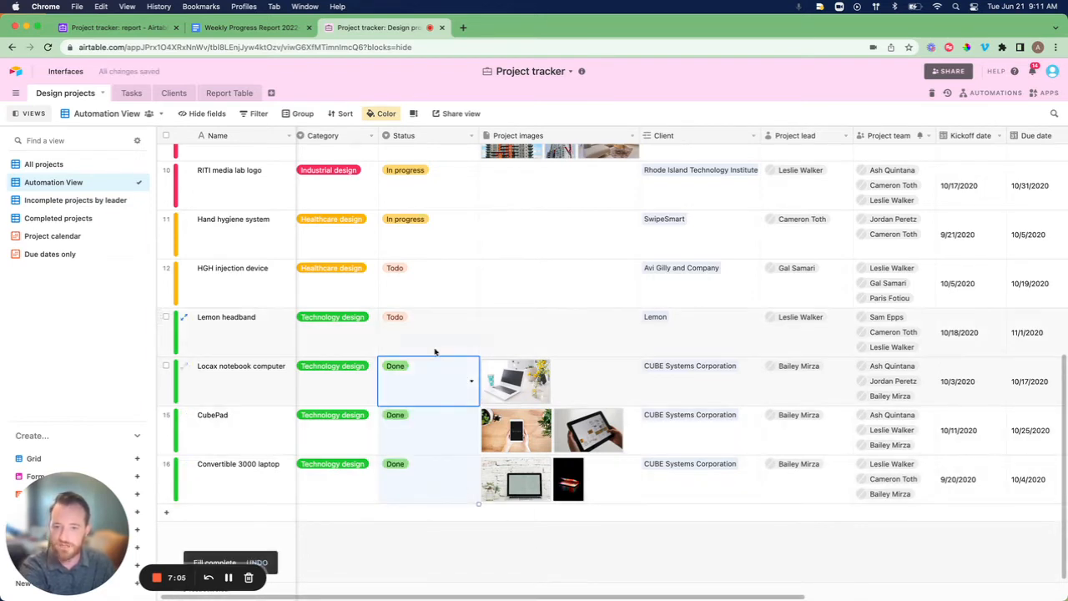
scroll(423, 335, "up", 10)
scroll(423, 335, "left", 2)
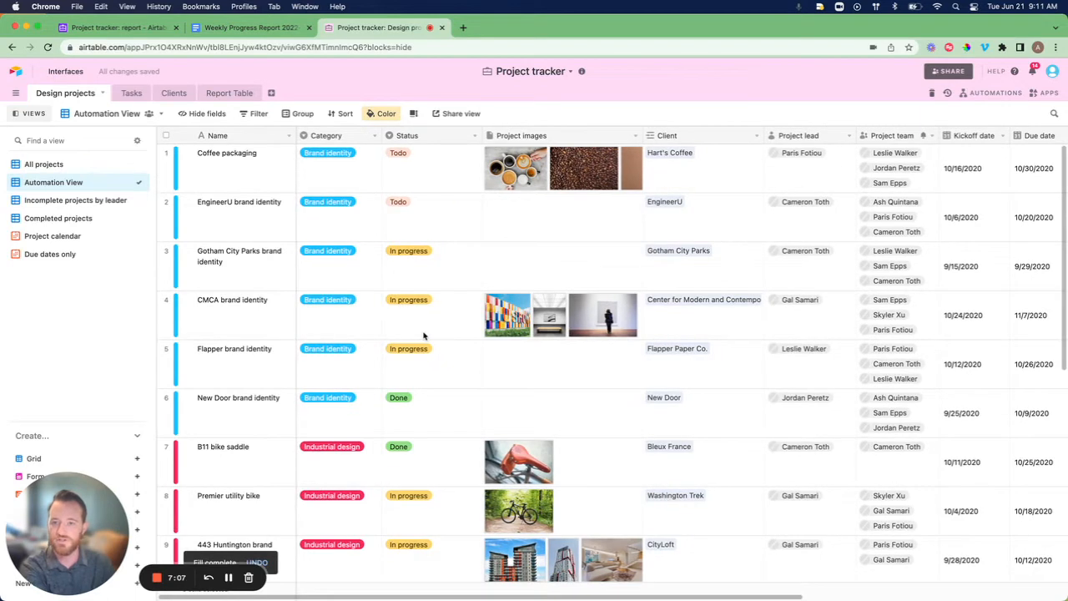
Filter the Automation View to records whose Status is any of Todo or In progress.
left_click(255, 114)
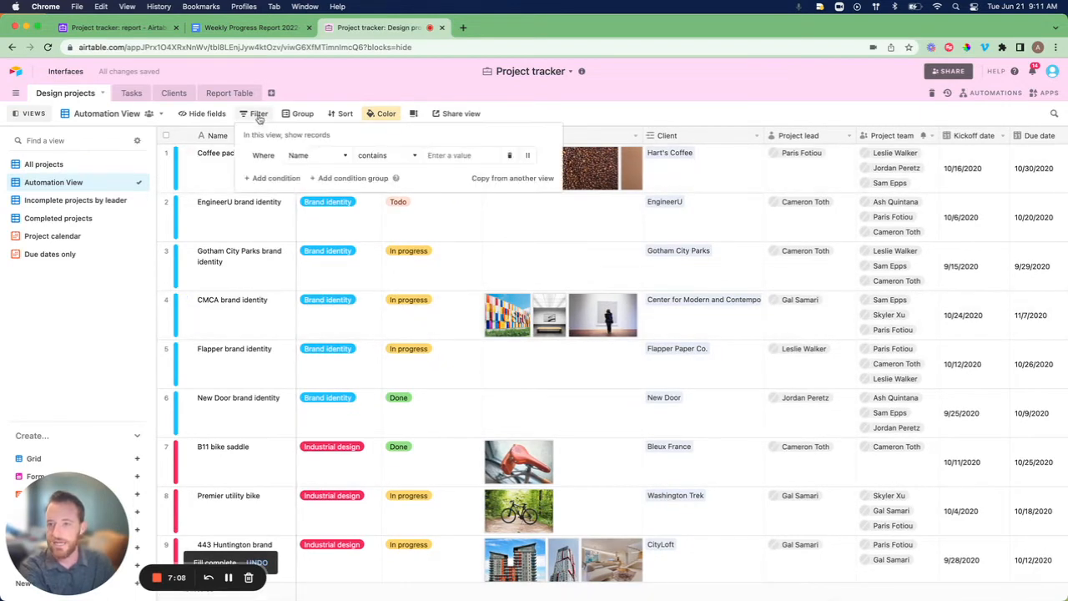
left_click(328, 162)
left_click(335, 223)
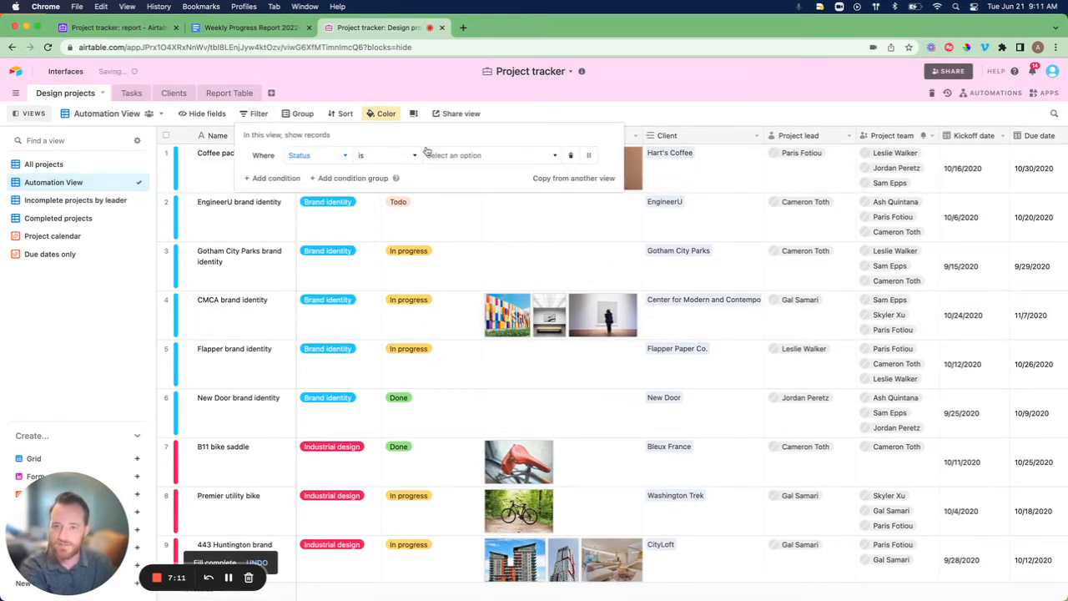
left_click(382, 155)
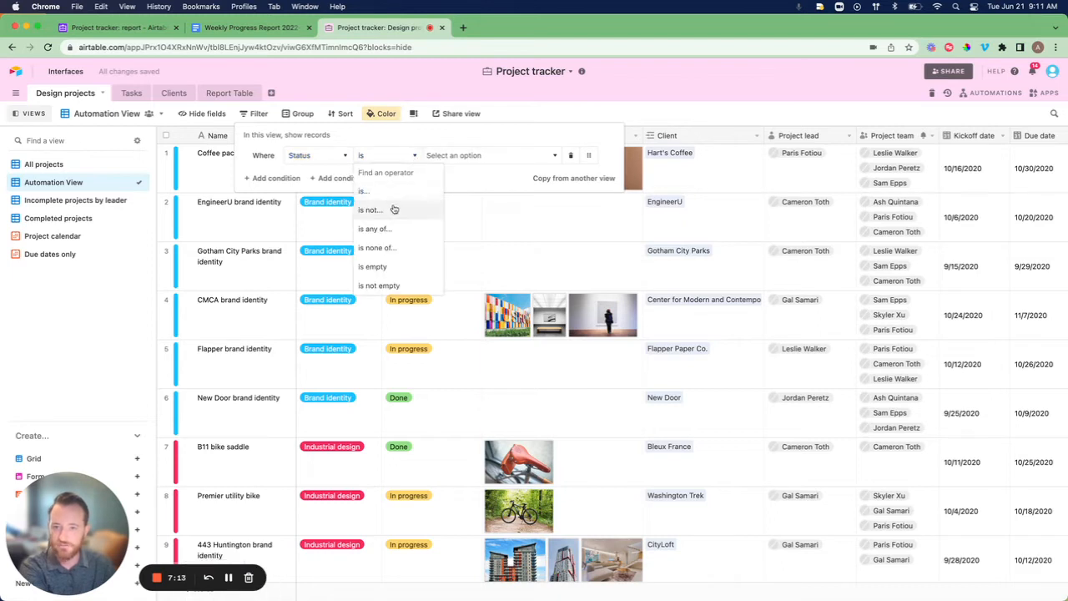
left_click(374, 229)
left_click(467, 156)
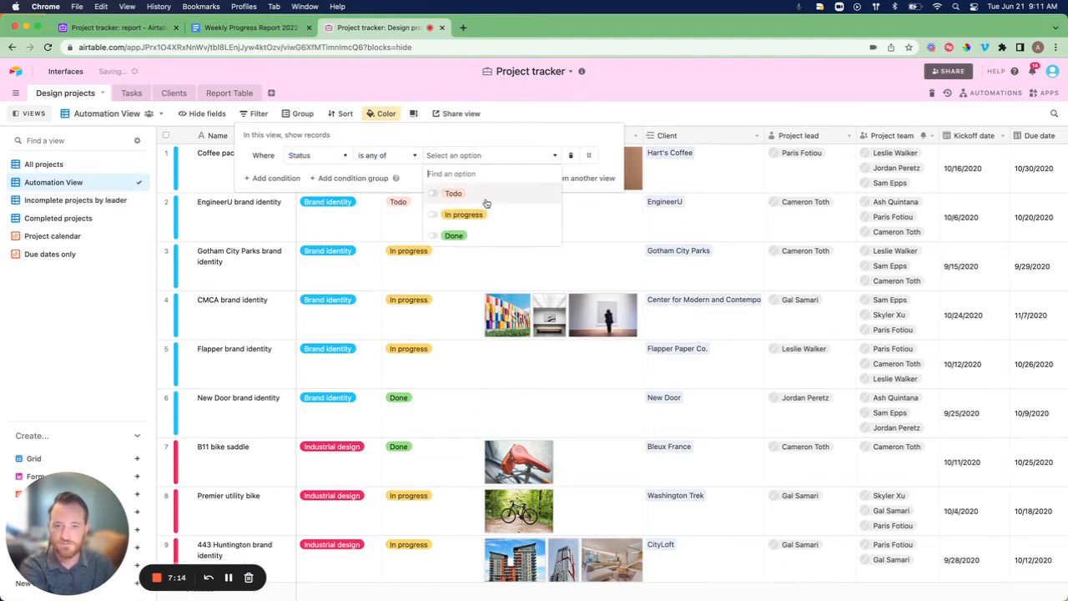
left_click(433, 194)
left_click(433, 214)
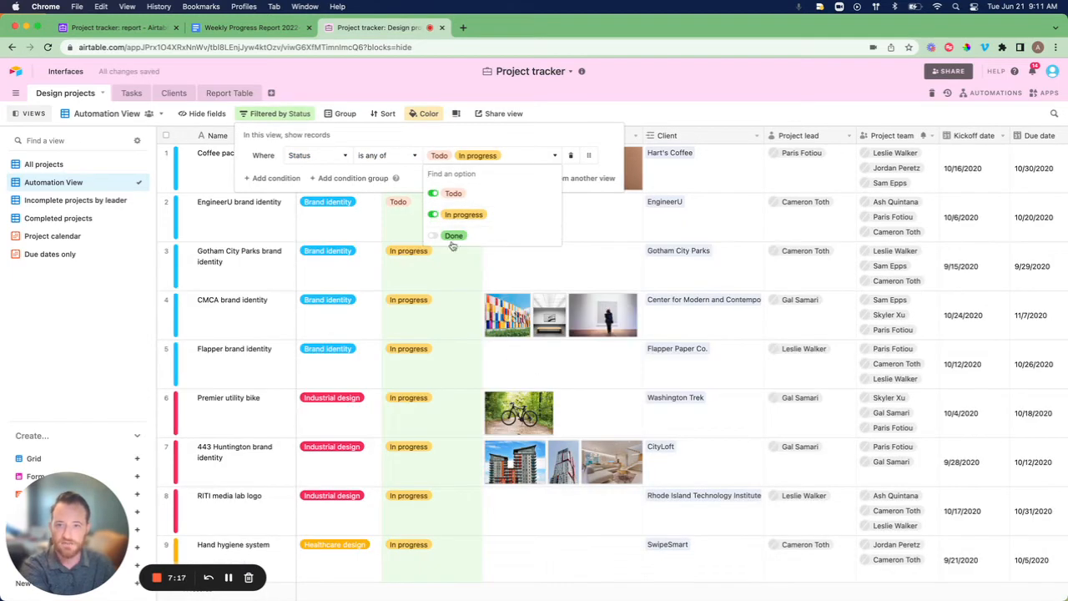
left_click(586, 115)
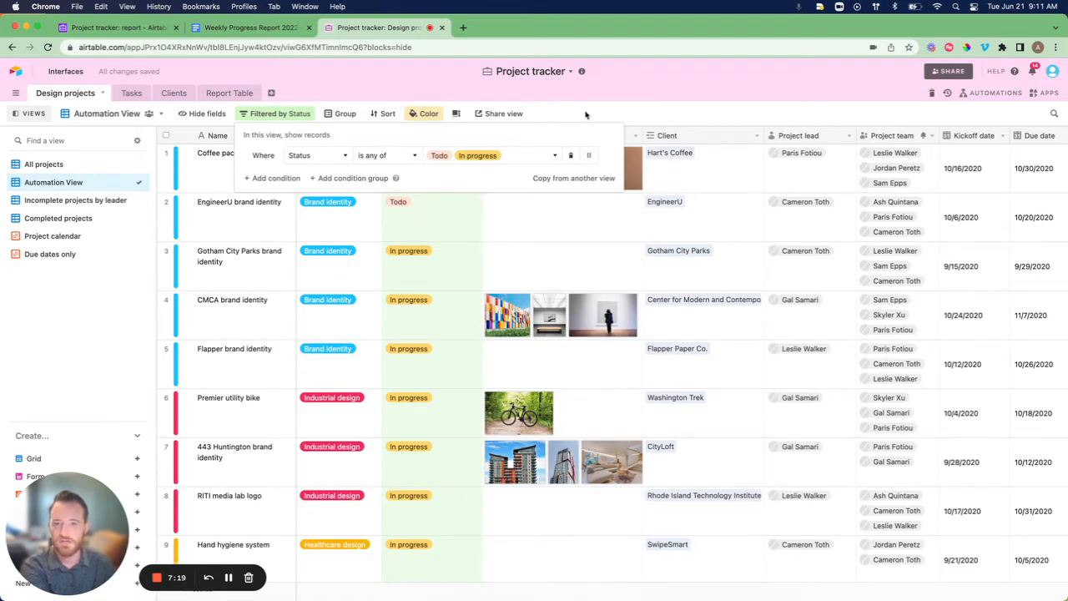
left_click(345, 113)
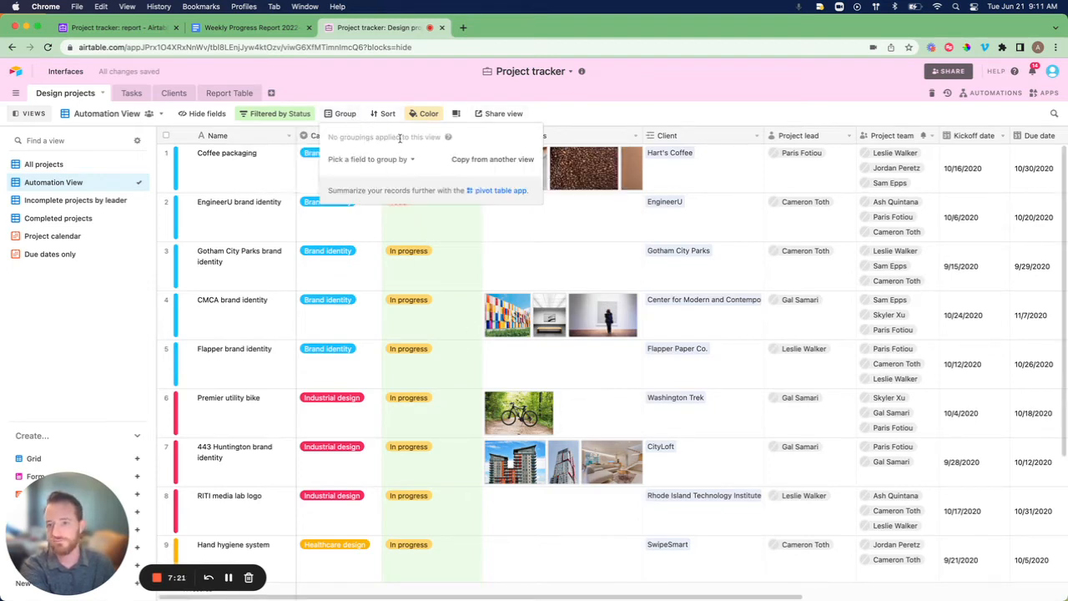
Group the filtered view by Status, giving 4 Todo and 7 In progress projects.
left_click(379, 159)
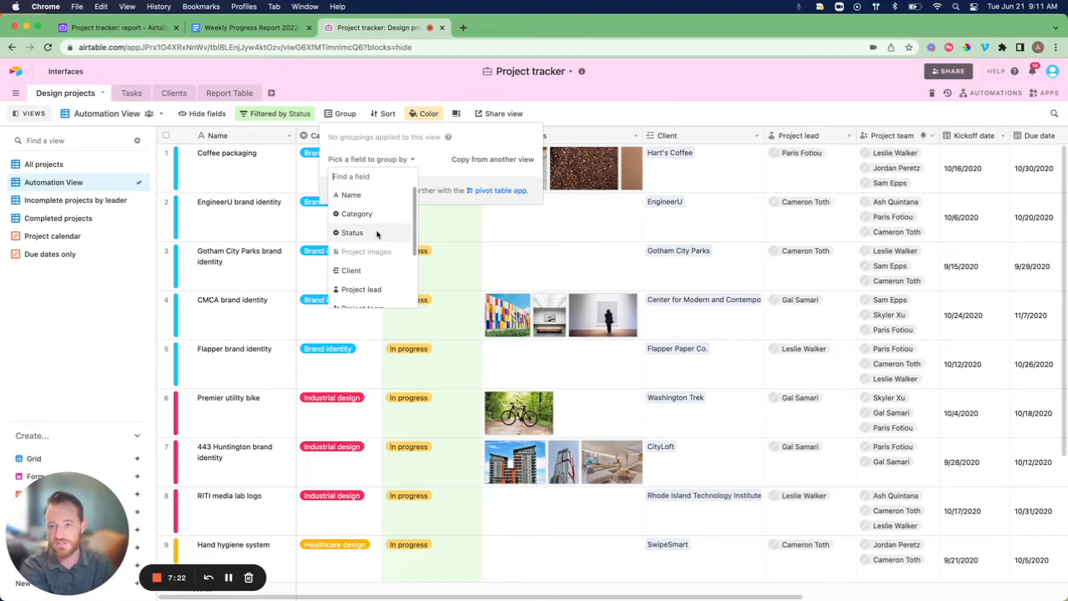
left_click(377, 234)
left_click(648, 100)
scroll(382, 319, "down", 1)
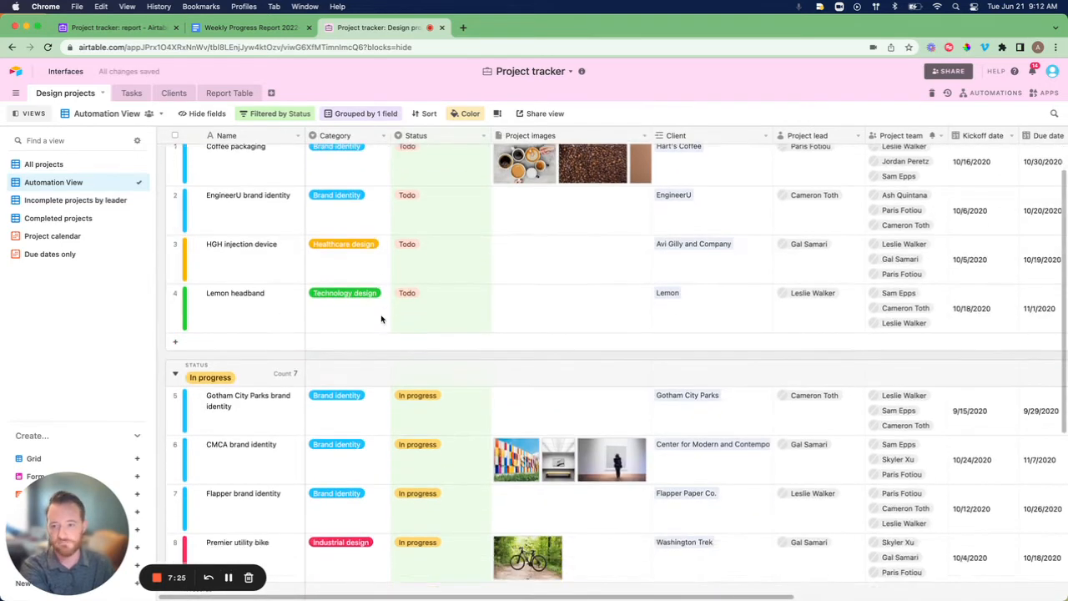
scroll(381, 319, "down", 5)
scroll(381, 317, "up", 7)
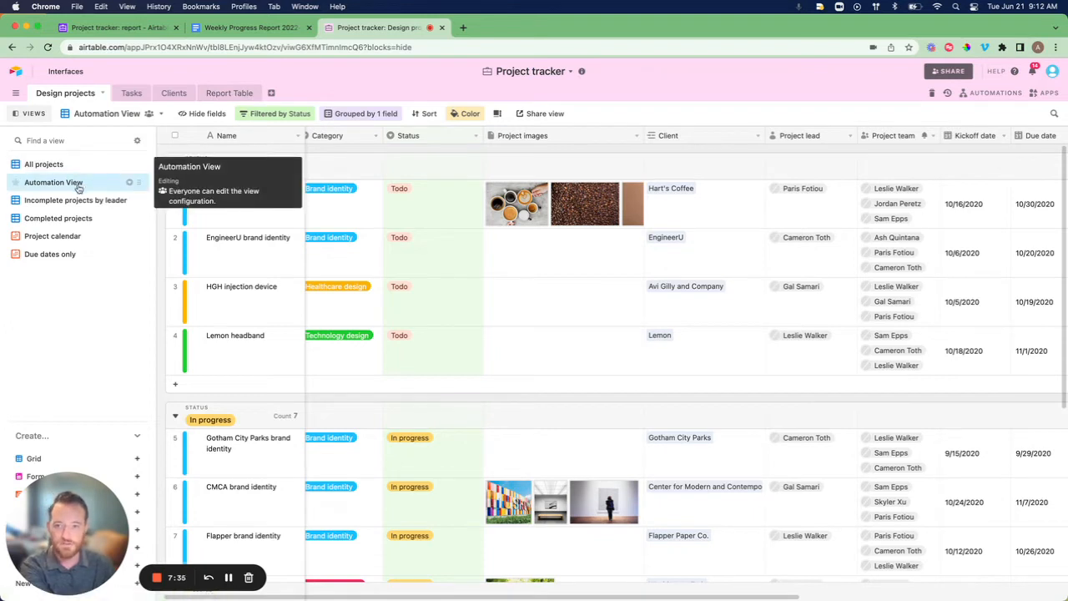
scroll(432, 259, "left", 1)
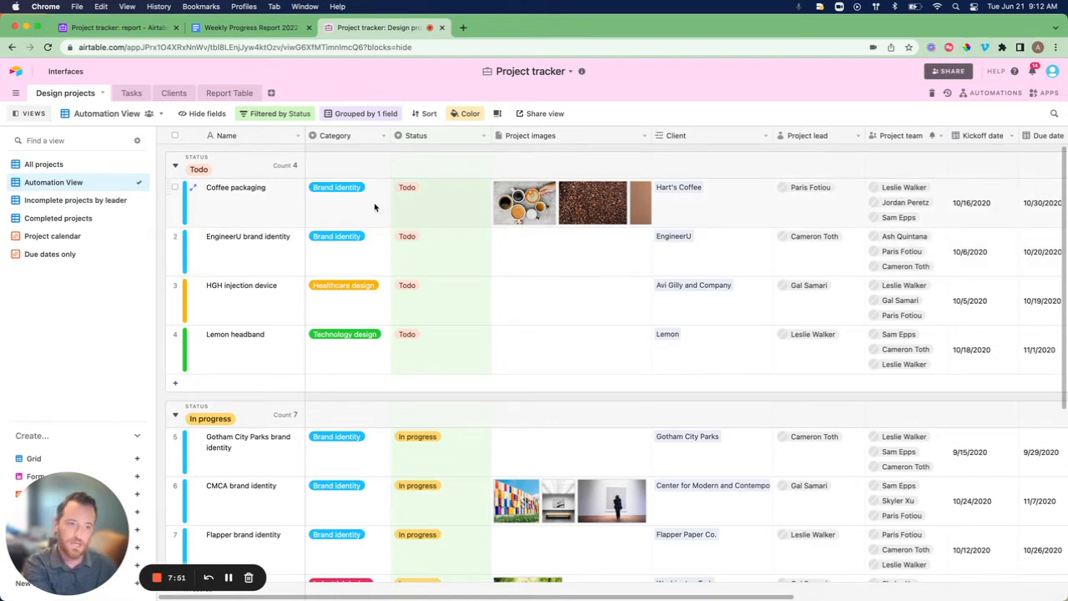
Create a custom automation named 'Generate Weekly Progress Report'.
left_click(985, 94)
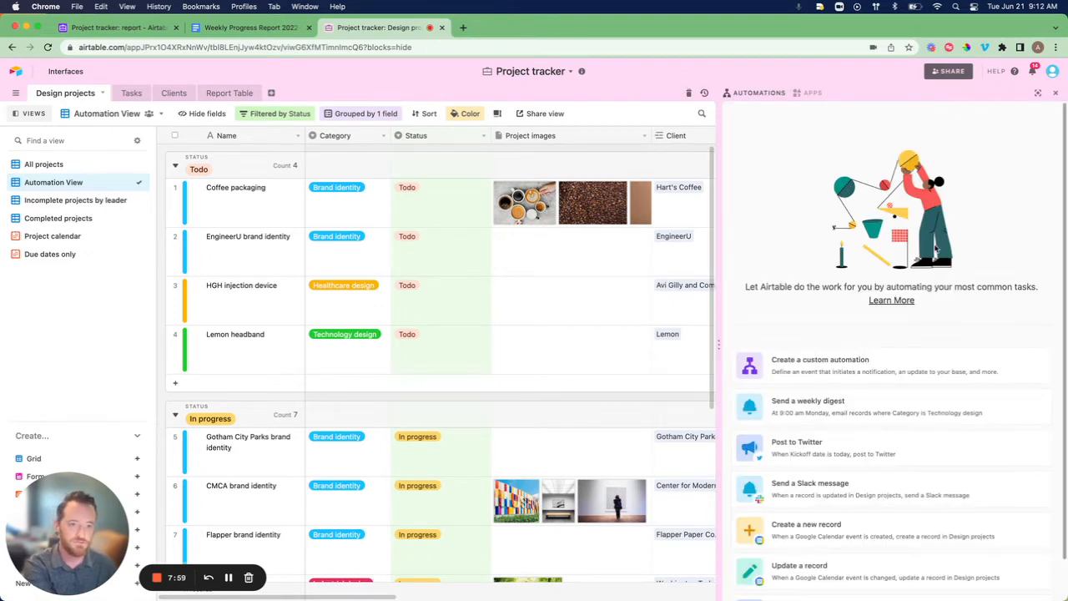
left_click(814, 375)
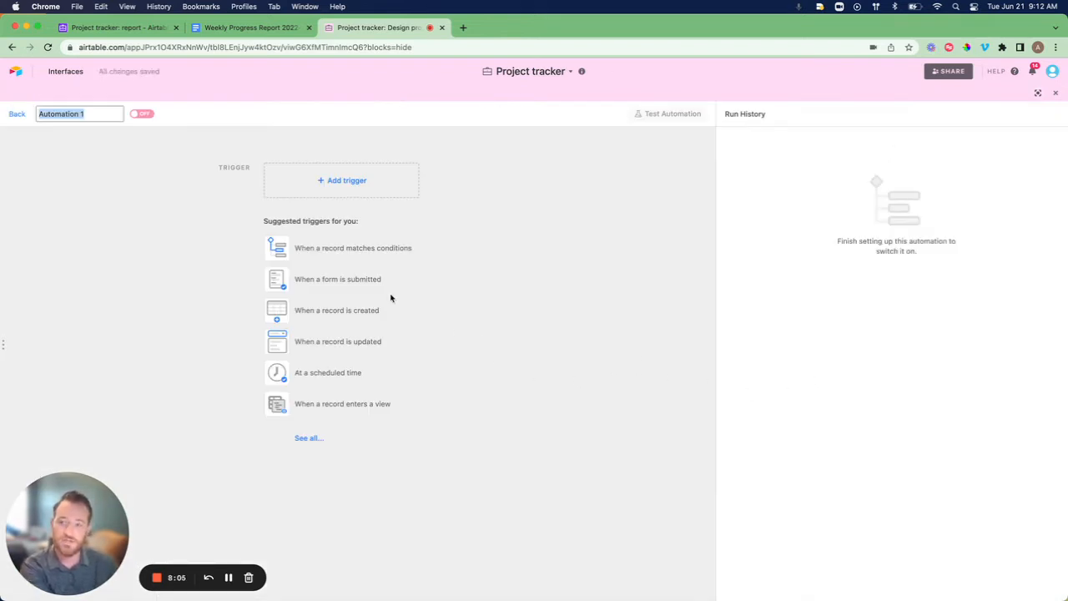
type("G")
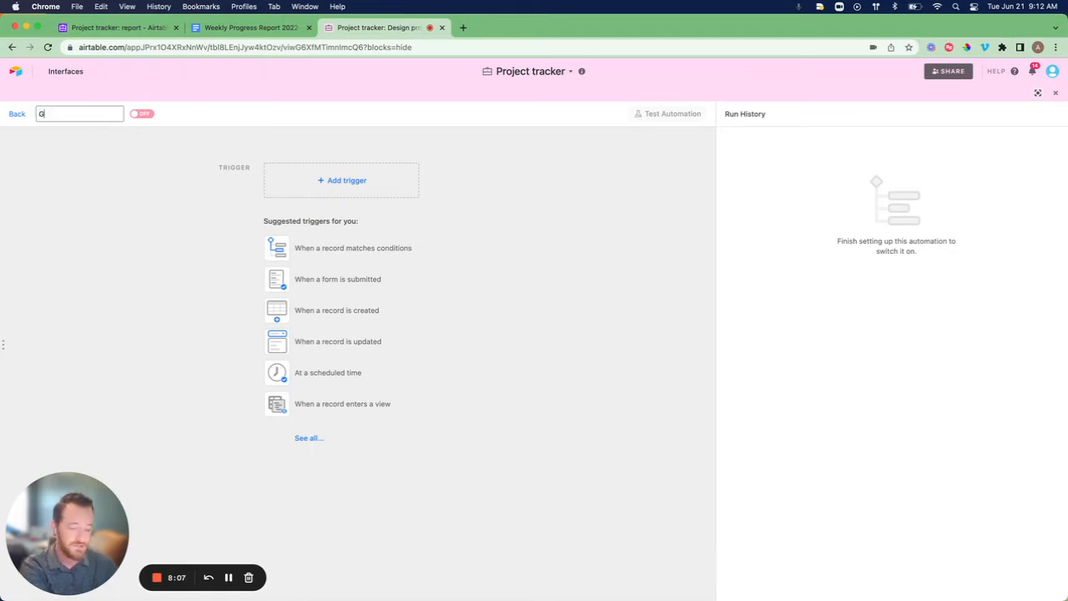
type("enerate Weekly")
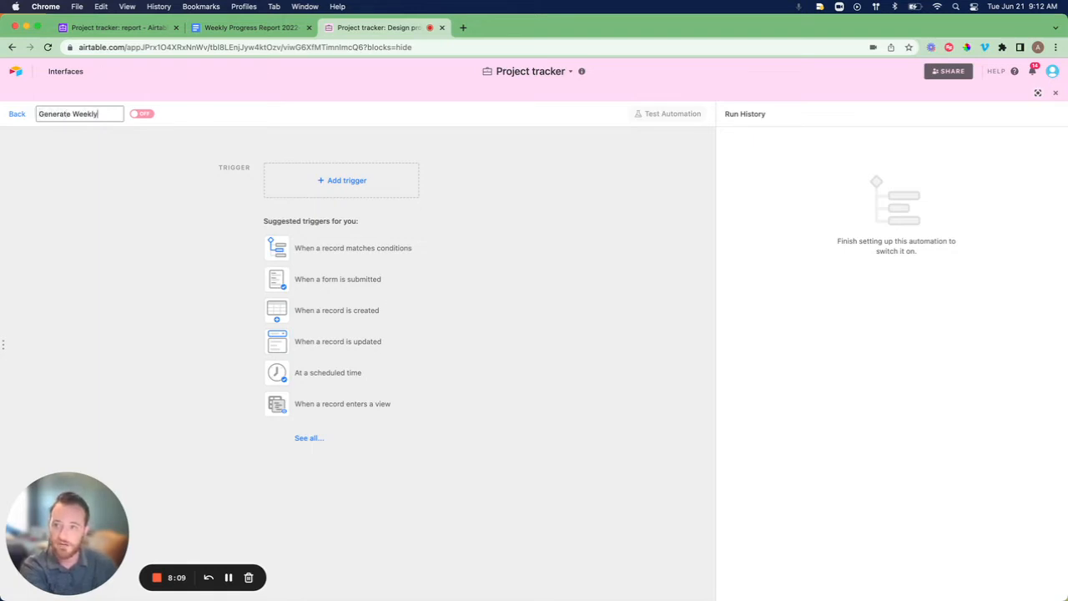
type(" Pro")
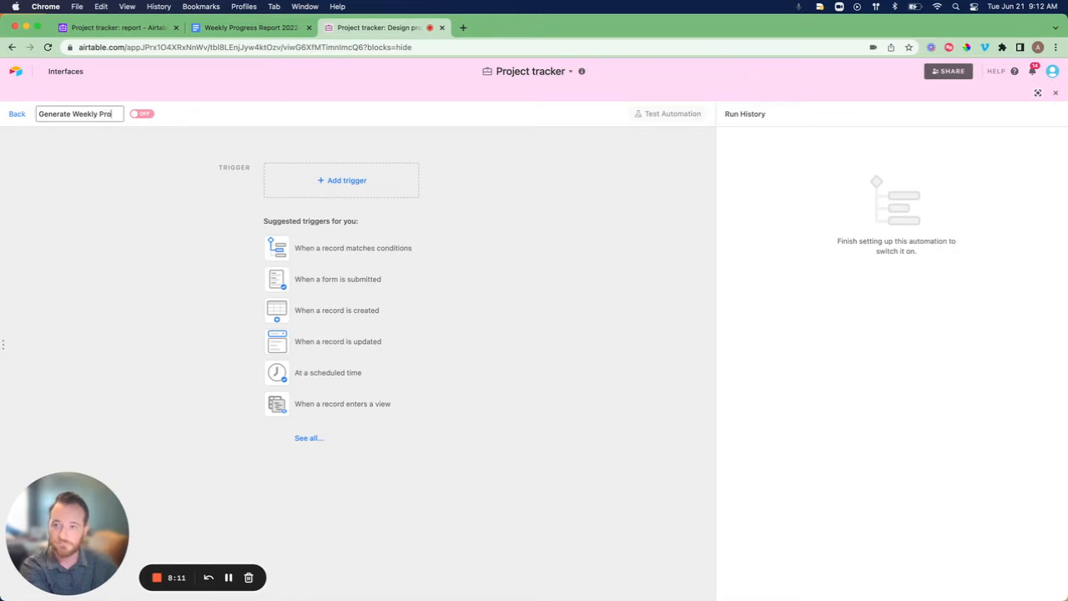
type("gress R")
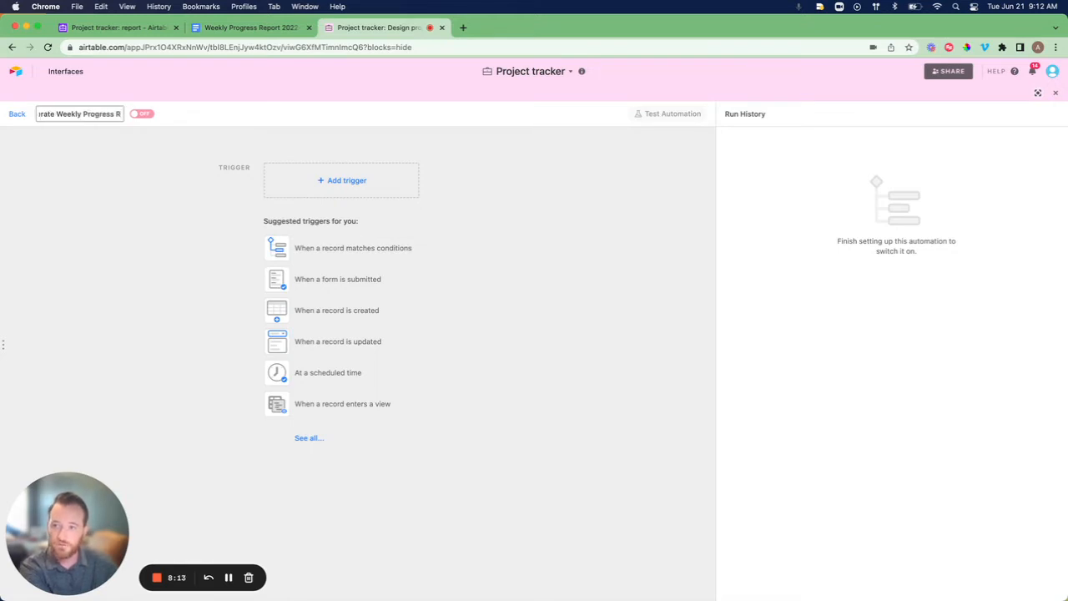
type("eport")
key("Return")
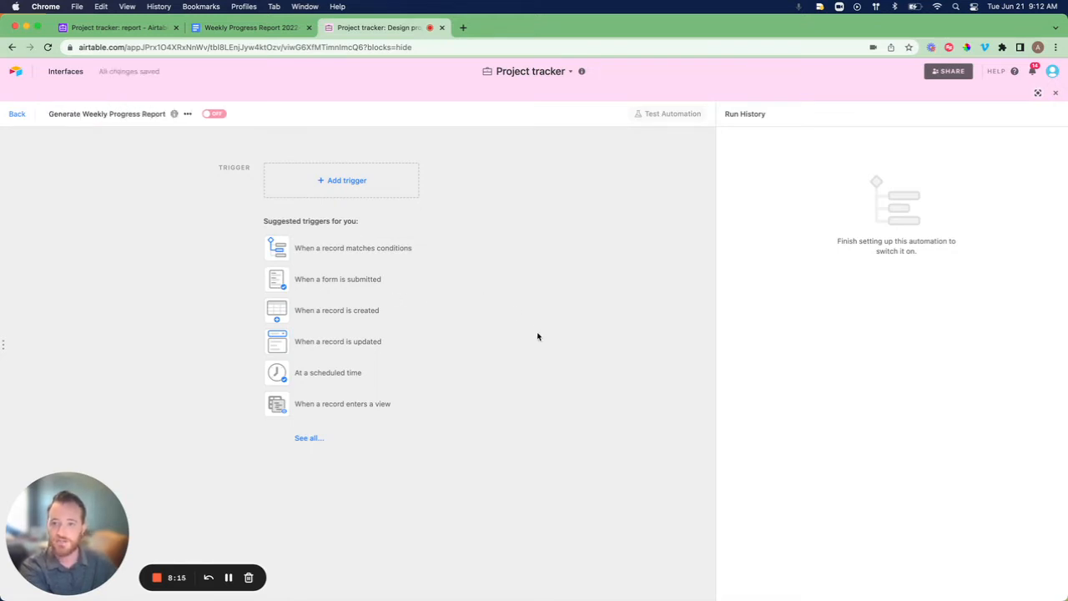
left_click(359, 182)
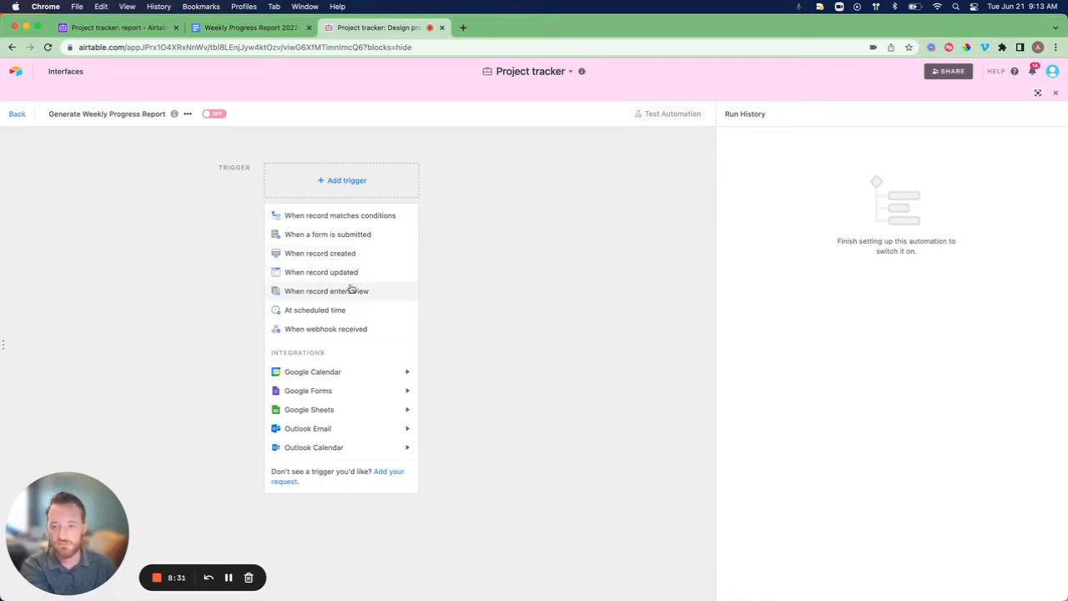
Make the trigger a schedule repeating every 1 week on Tuesday at 9:00am.
left_click(292, 316)
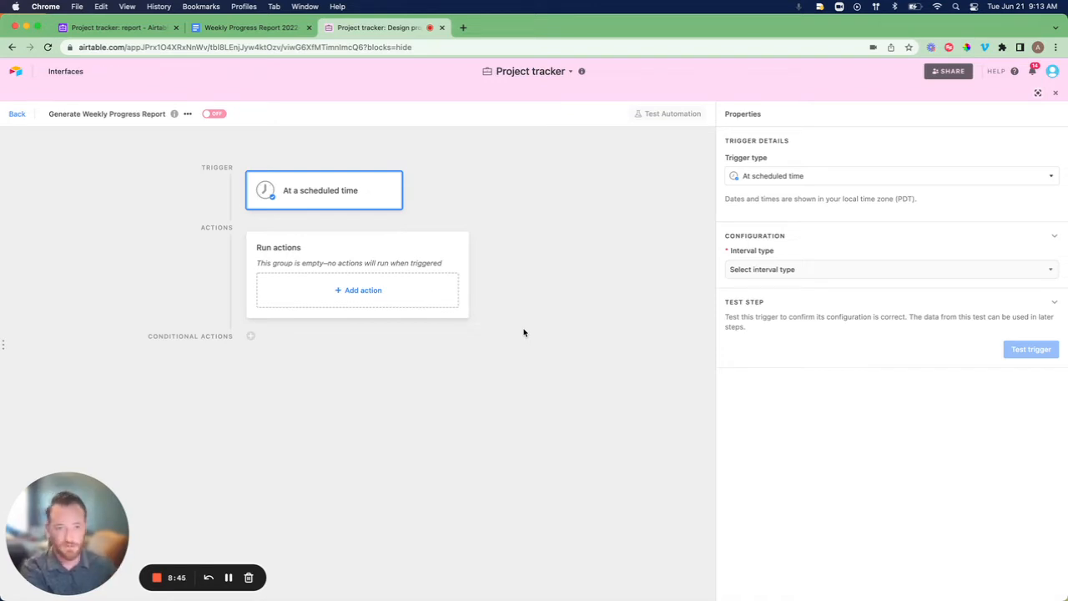
left_click(760, 271)
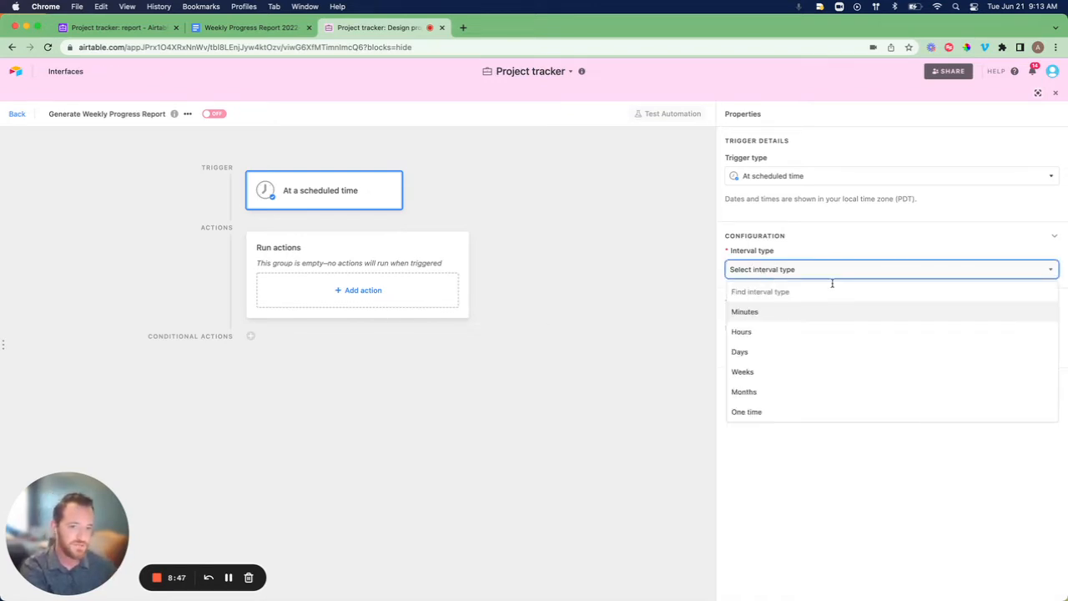
left_click(743, 372)
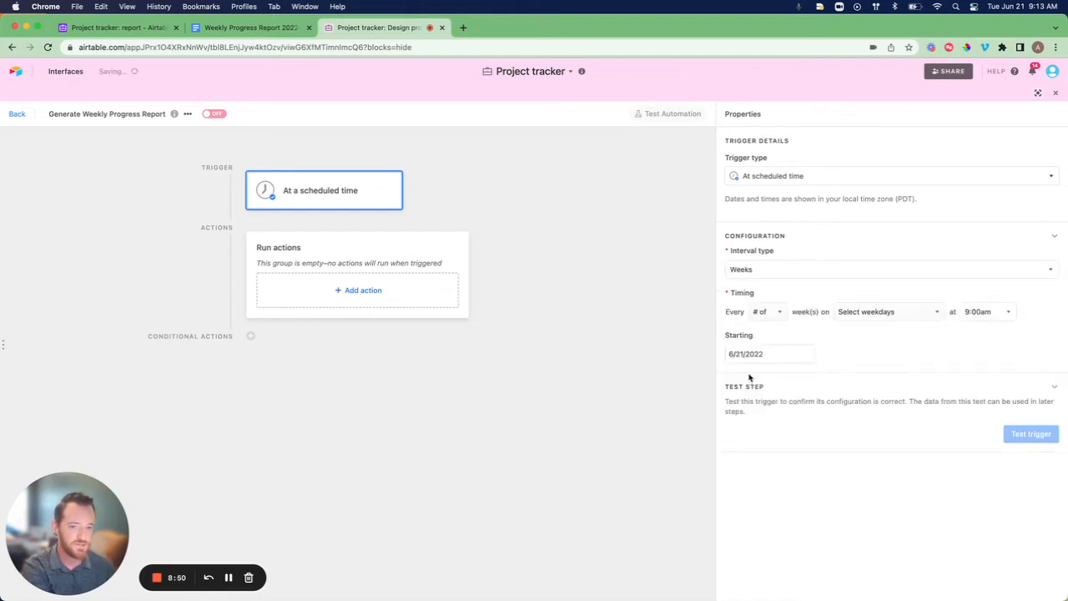
left_click(778, 314)
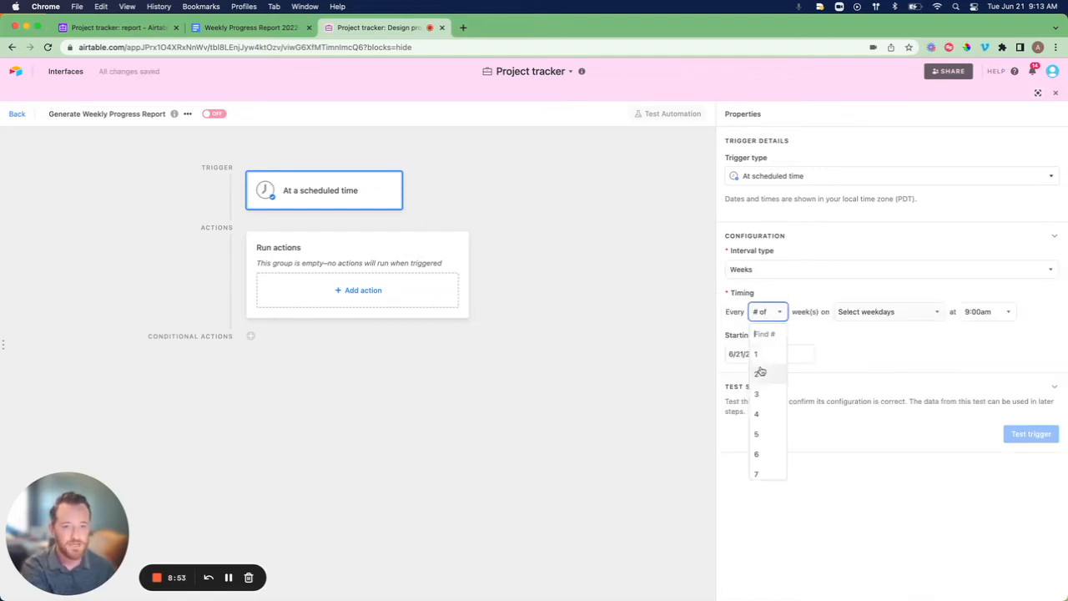
left_click(761, 356)
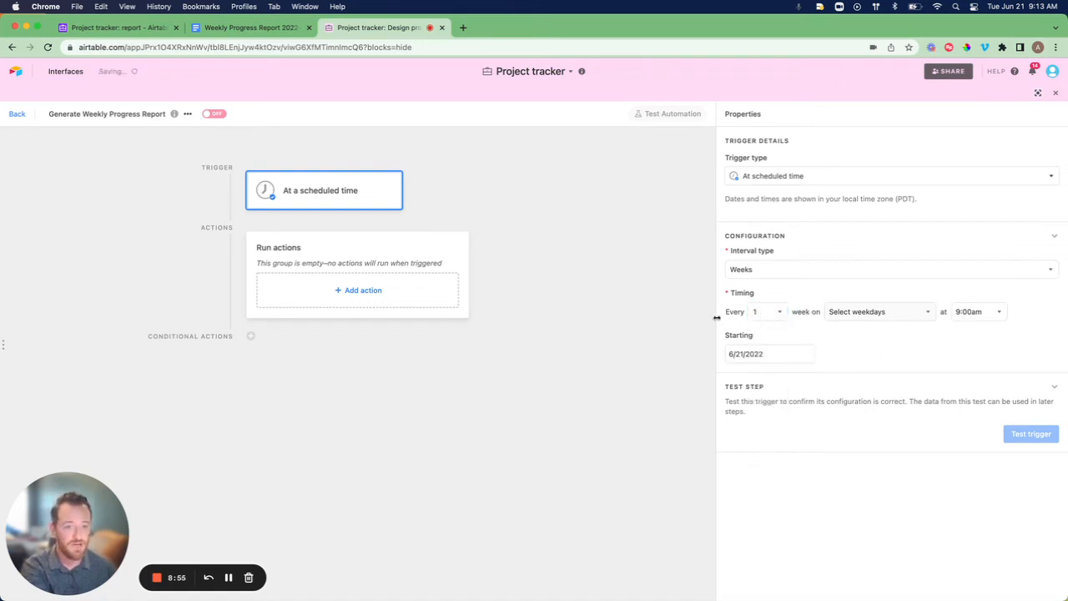
left_click(895, 315)
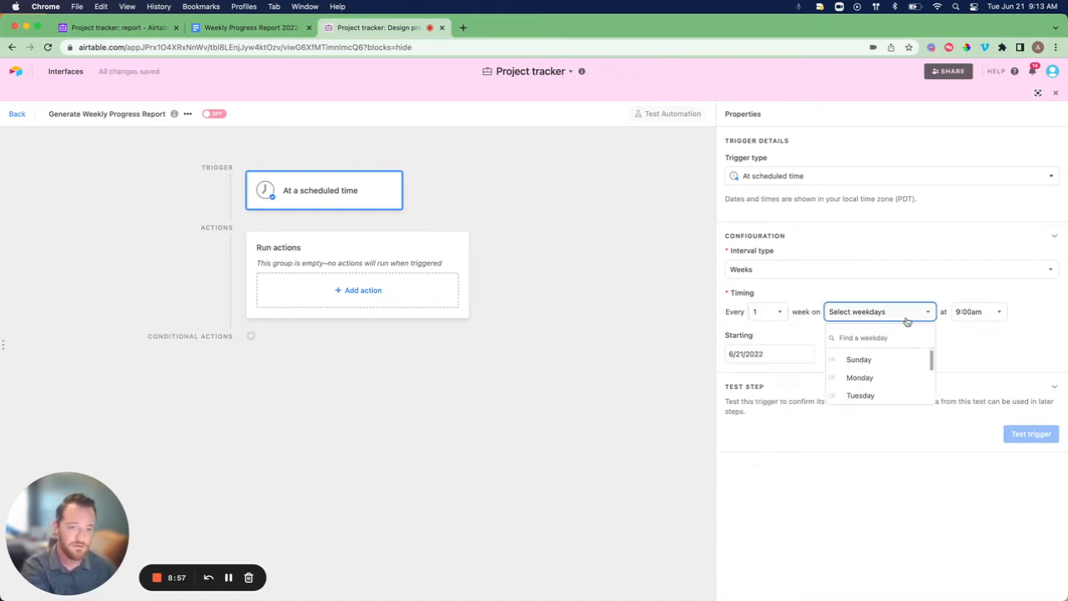
scroll(887, 364, "down", 1)
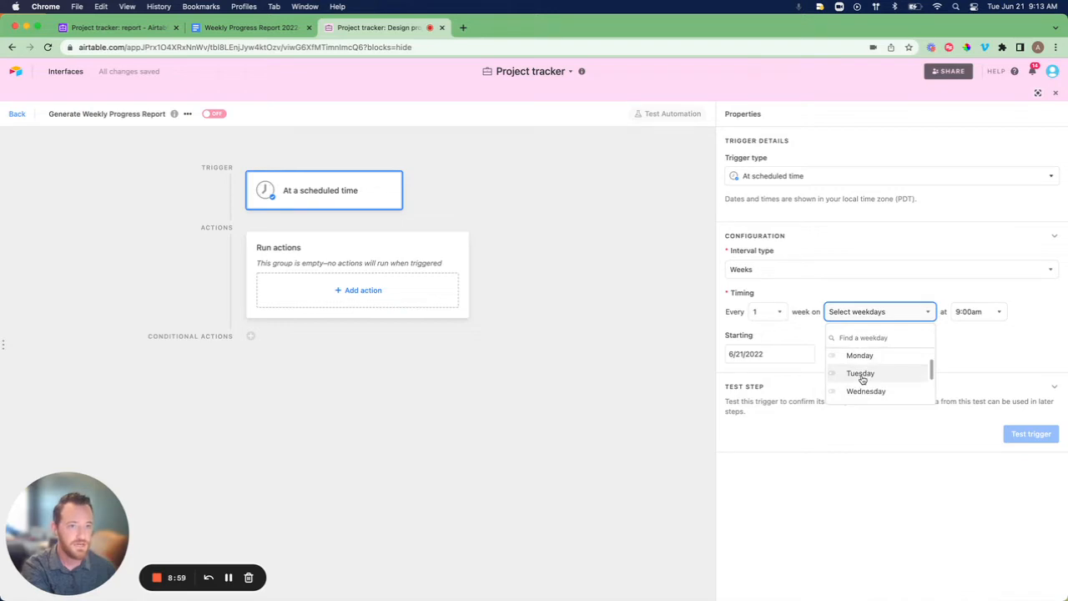
left_click(862, 375)
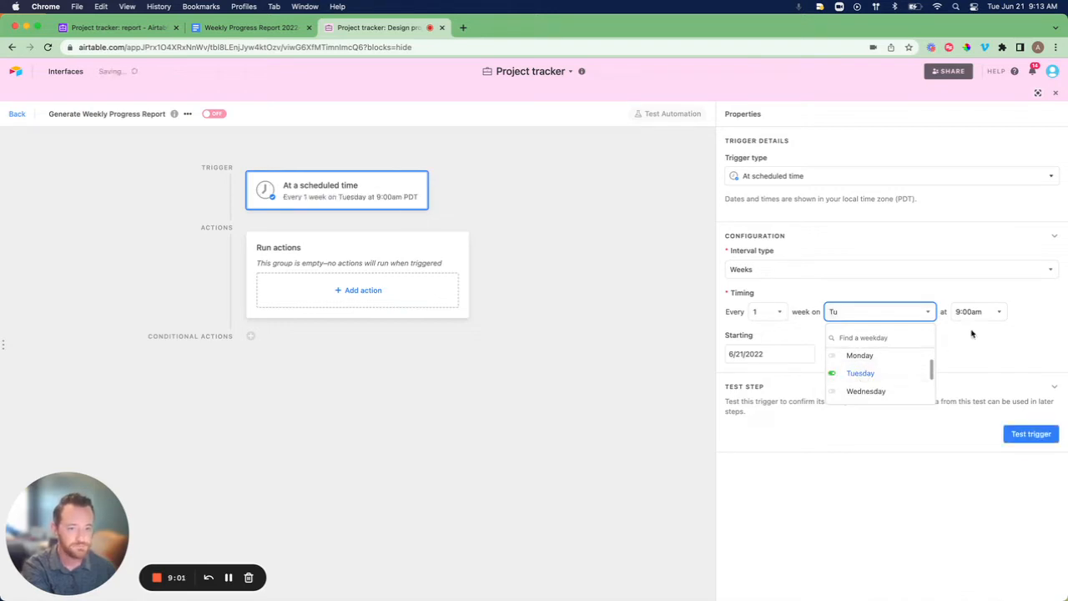
left_click(1014, 359)
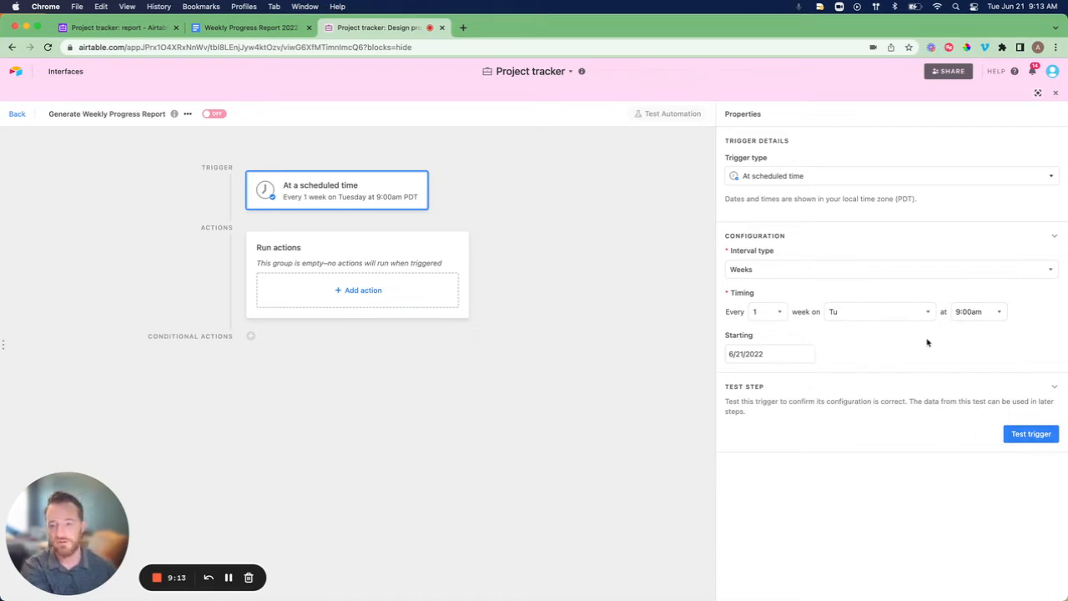
Test the scheduled trigger successfully.
left_click(1022, 435)
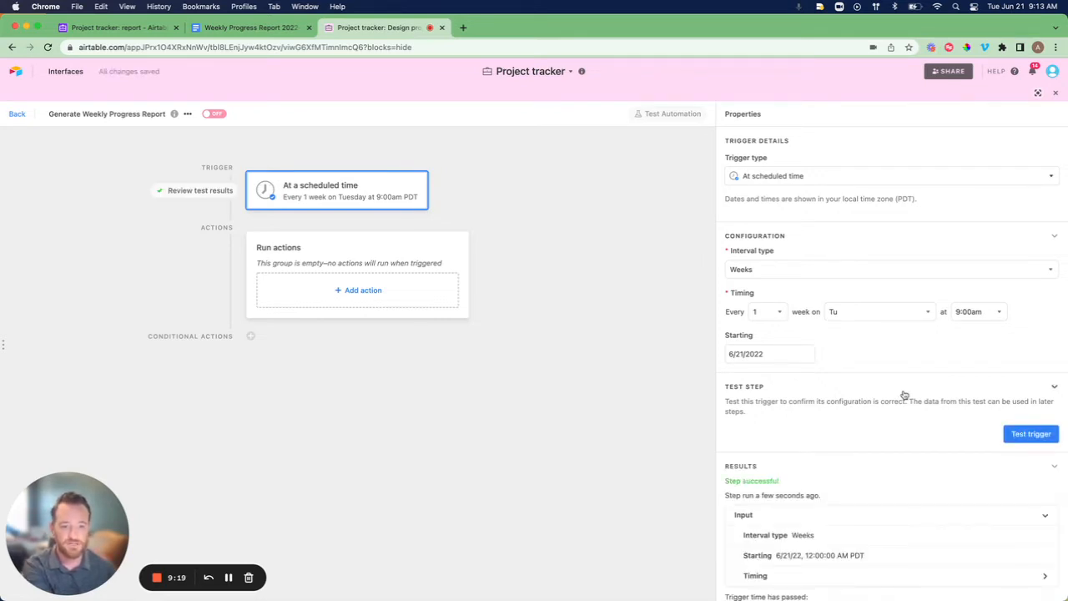
scroll(902, 392, "down", 3)
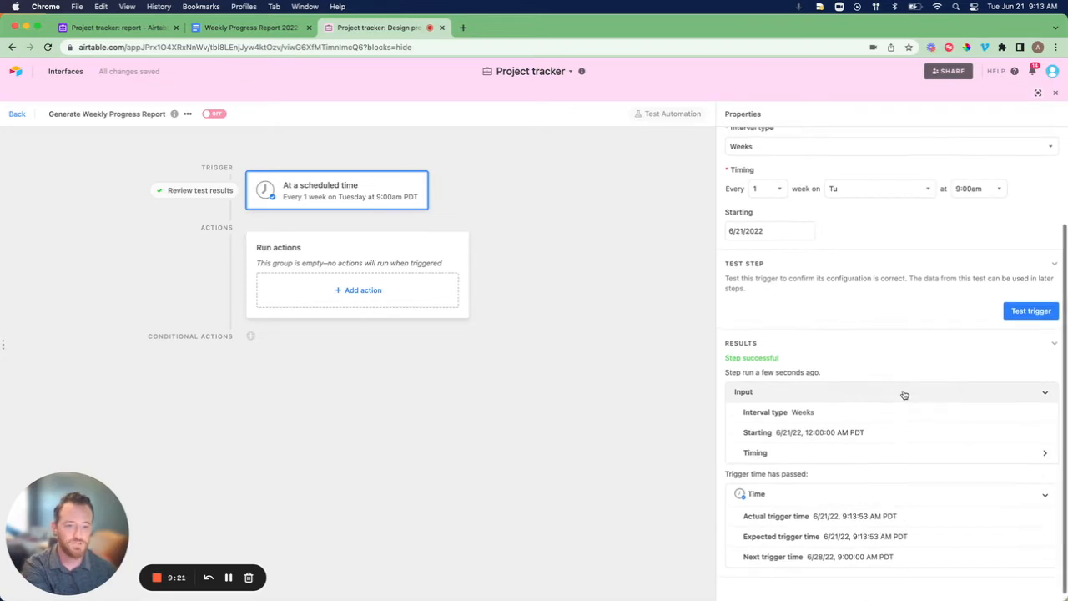
left_click(344, 293)
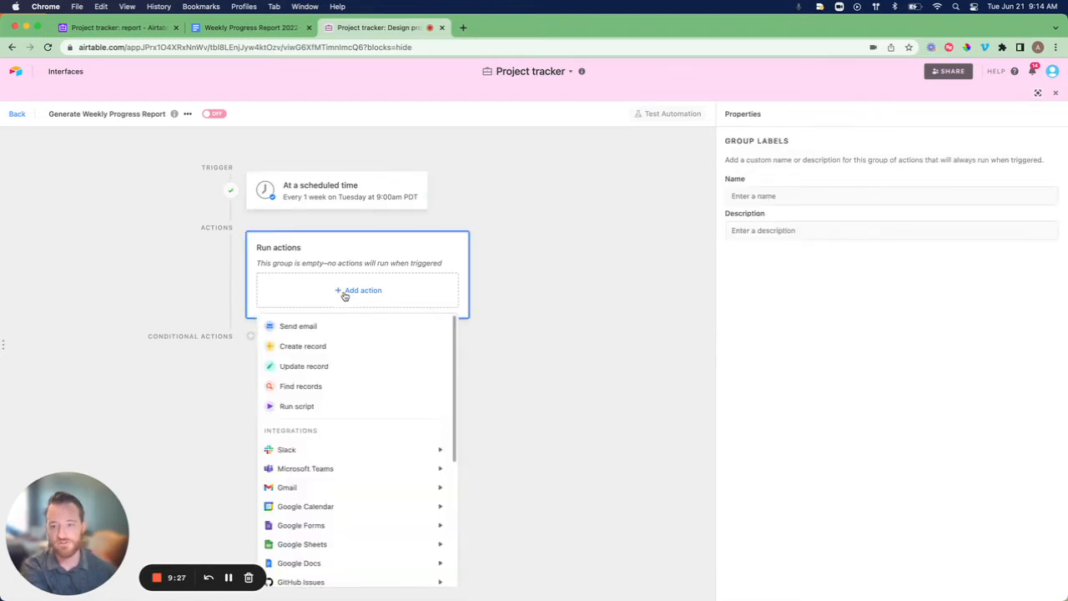
Add a Find records action on the Design projects table using its Automation View.
left_click(314, 387)
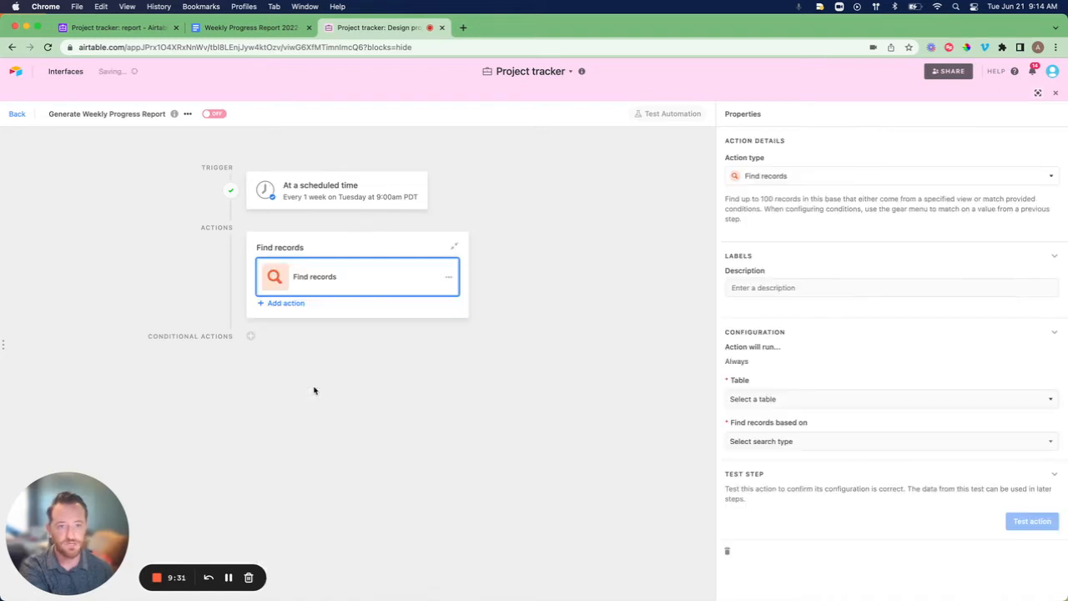
left_click(766, 398)
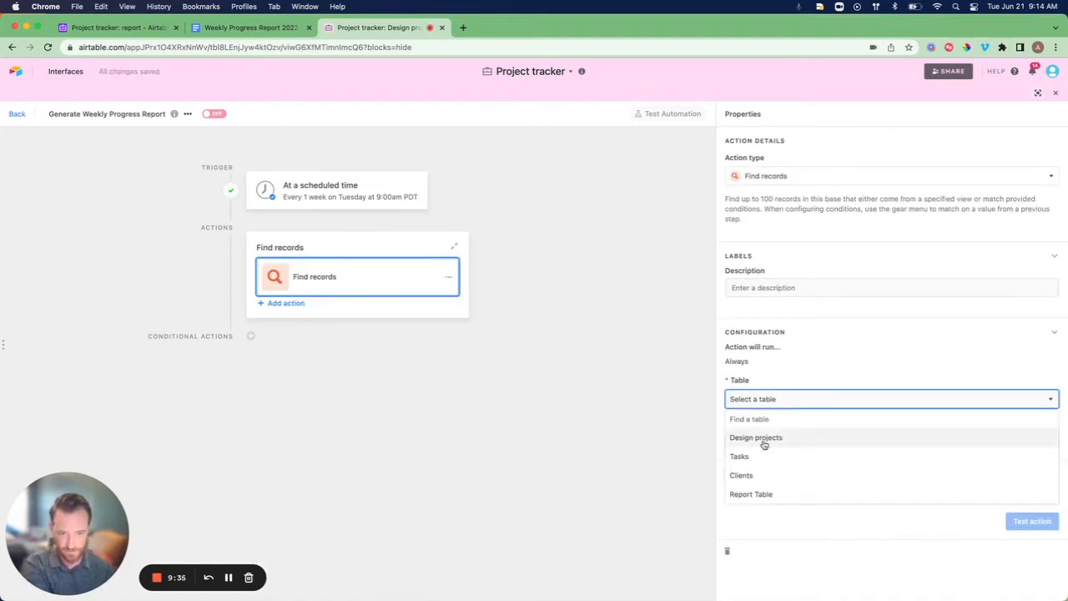
left_click(764, 439)
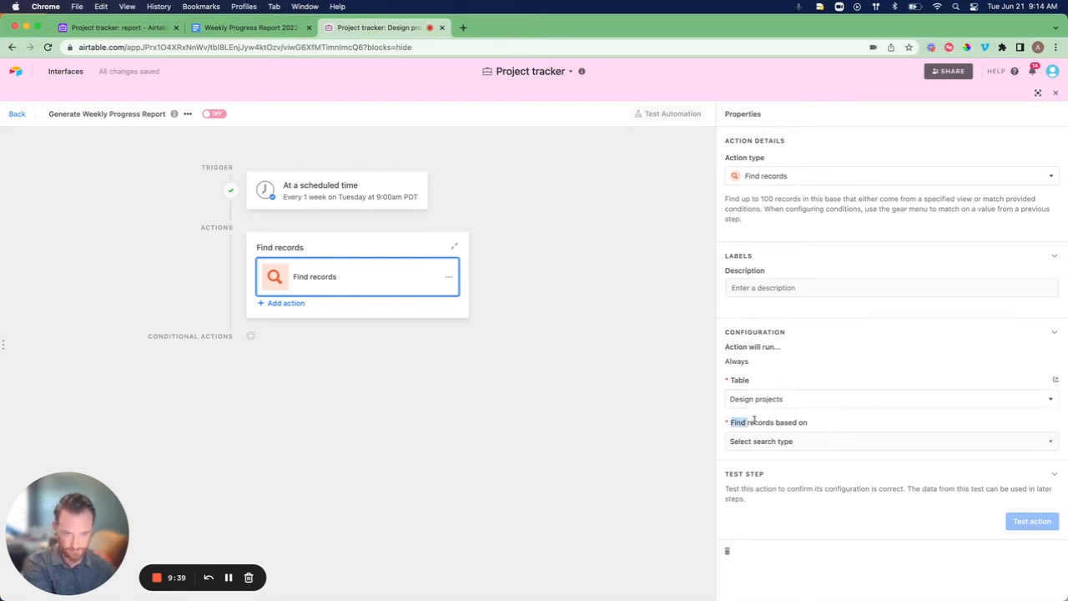
left_click(790, 444)
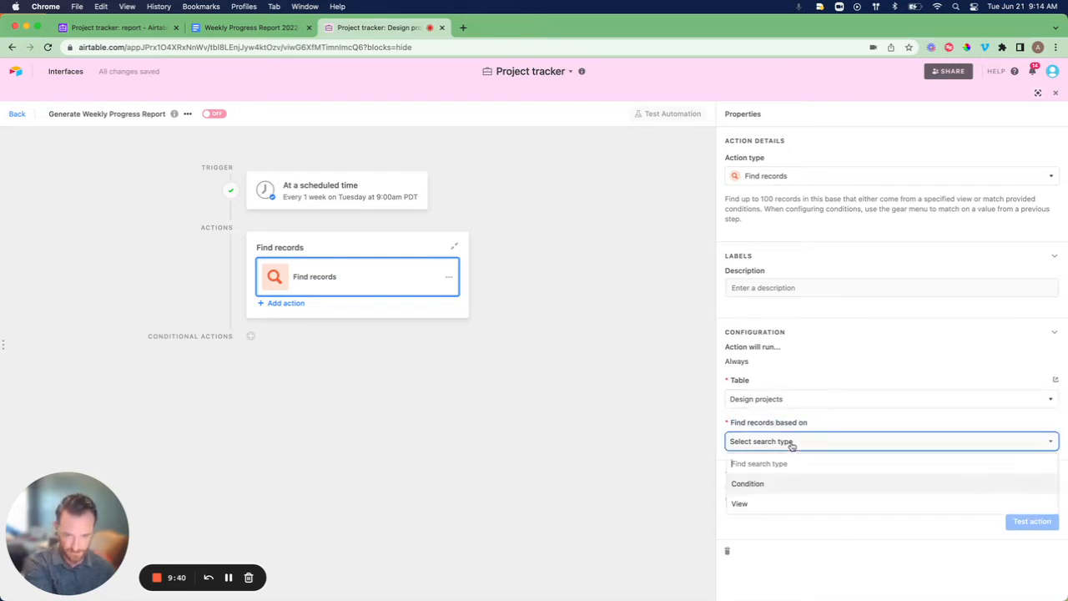
left_click(763, 503)
scroll(870, 357, "down", 1)
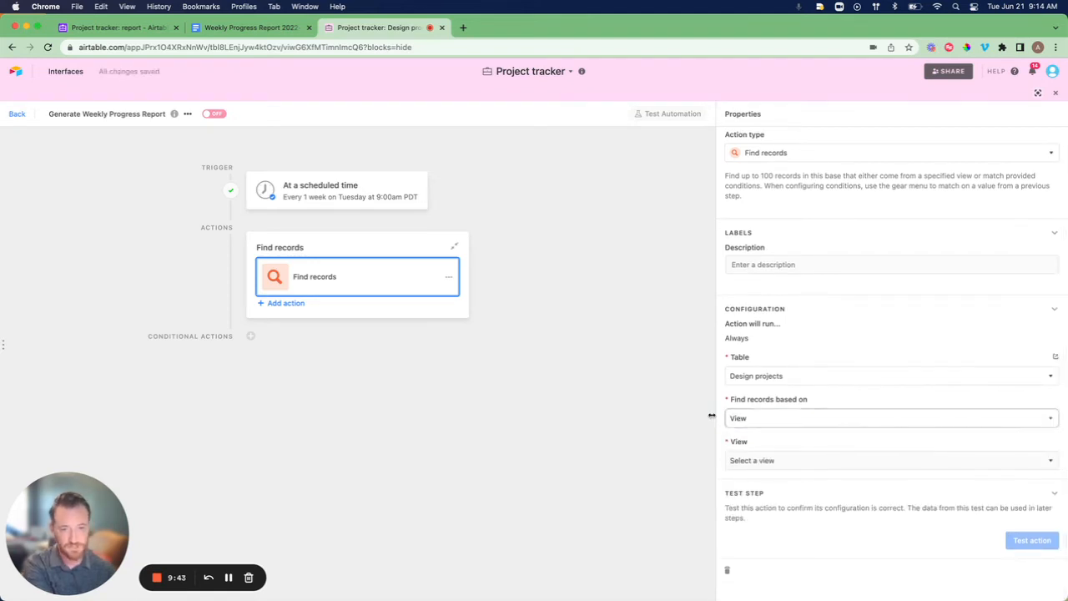
left_click(775, 461)
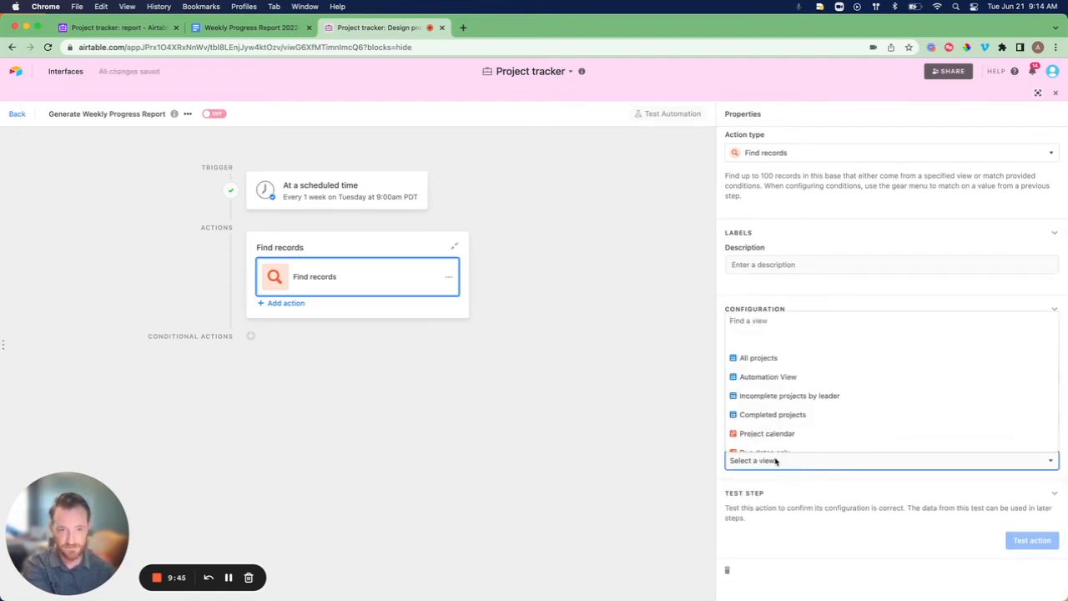
left_click(753, 380)
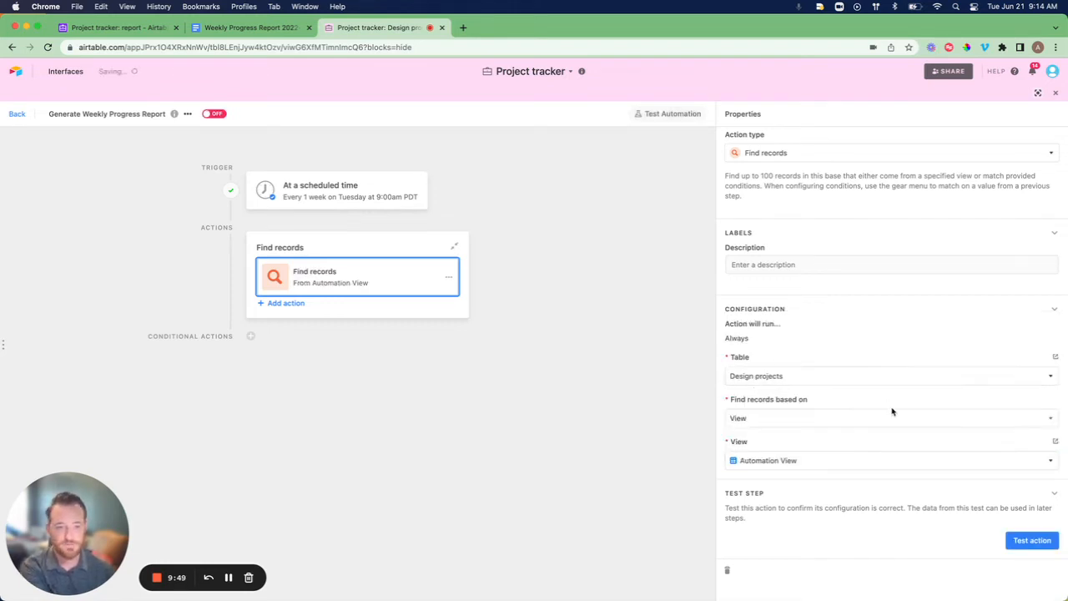
Test the Find records action and close the found records preview.
left_click(1026, 540)
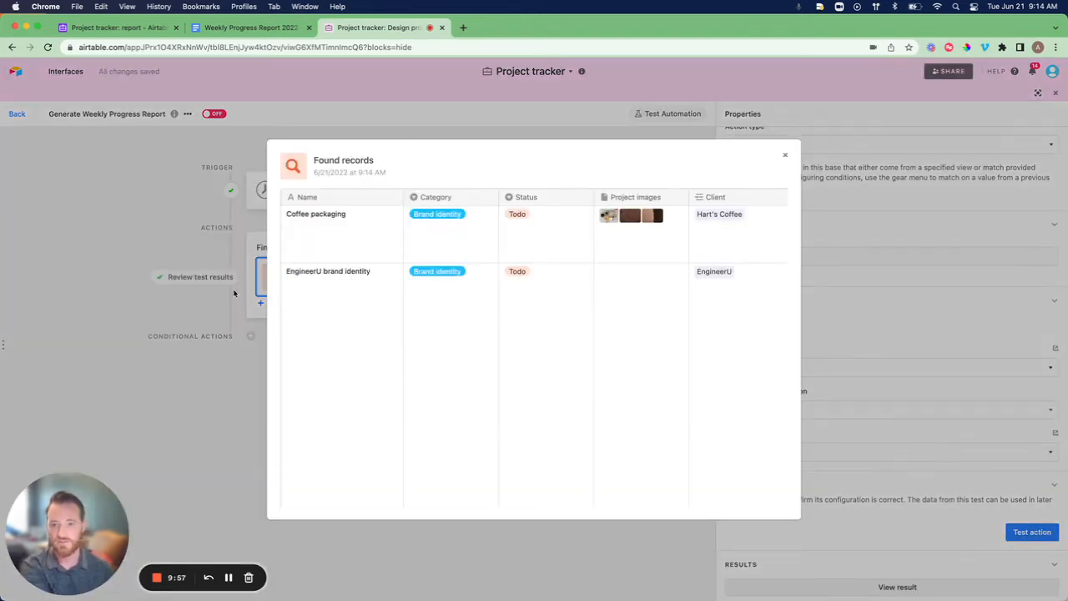
left_click(784, 155)
scroll(903, 329, "down", 5)
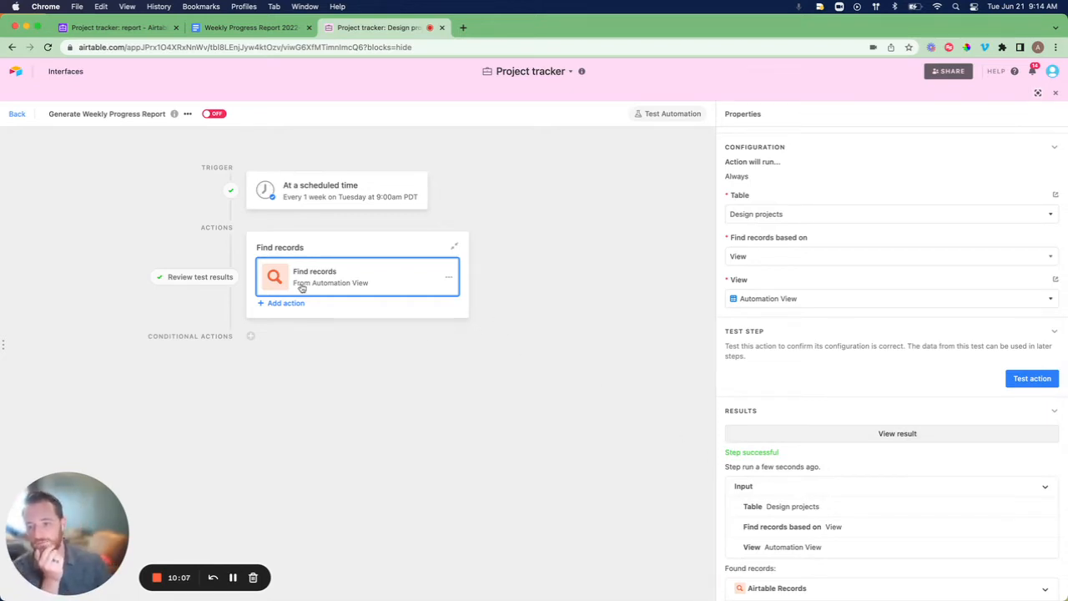
left_click(284, 304)
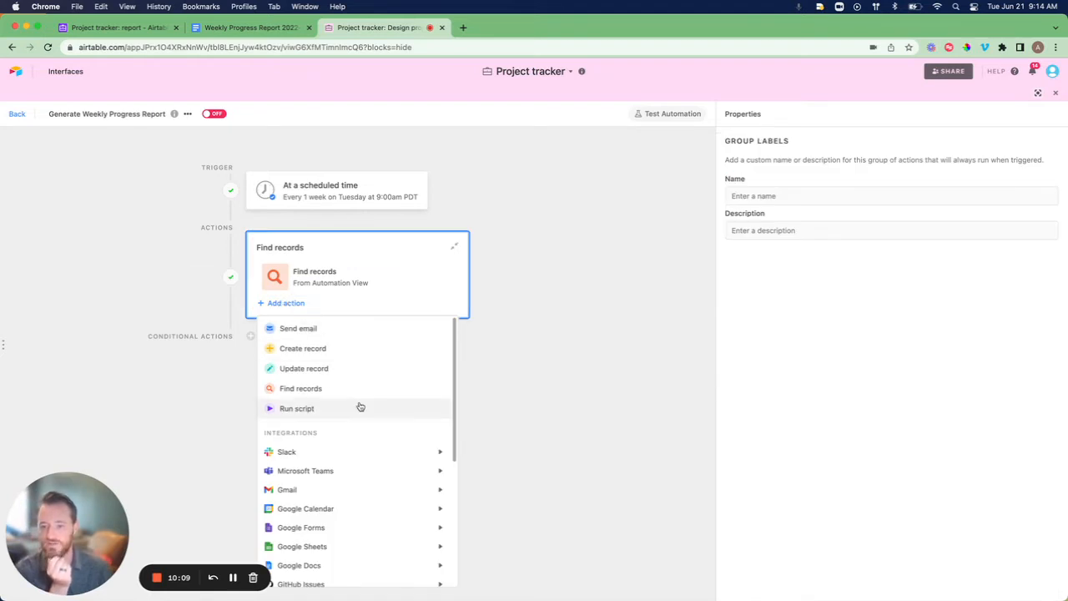
Add a Google Docs Create Google Doc action using Google Docs account 2.
scroll(359, 406, "down", 3)
mouse_move(360, 406)
mouse_move(323, 439)
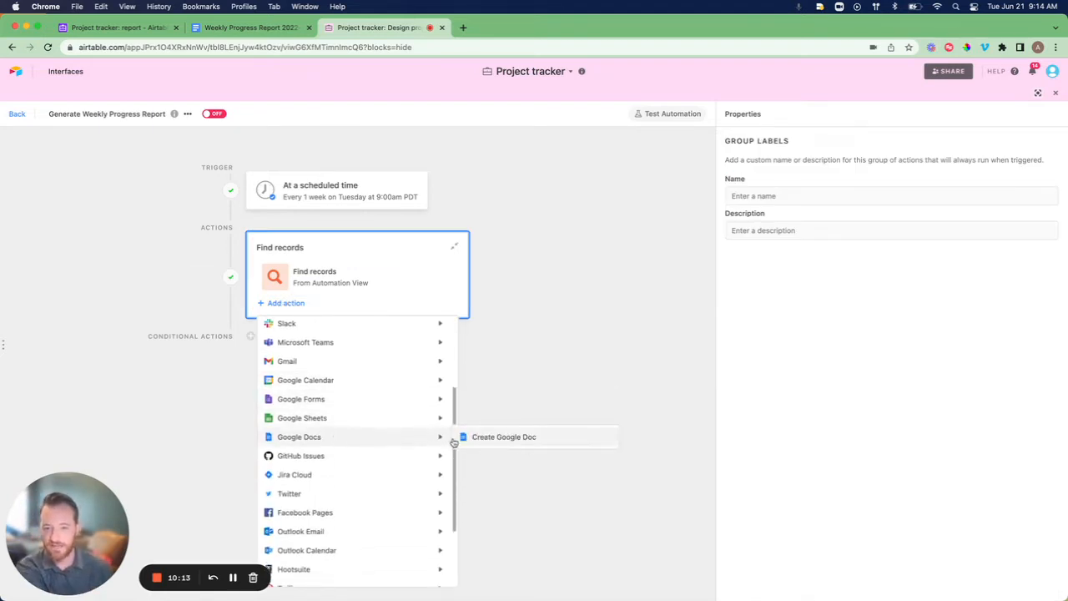
left_click(528, 437)
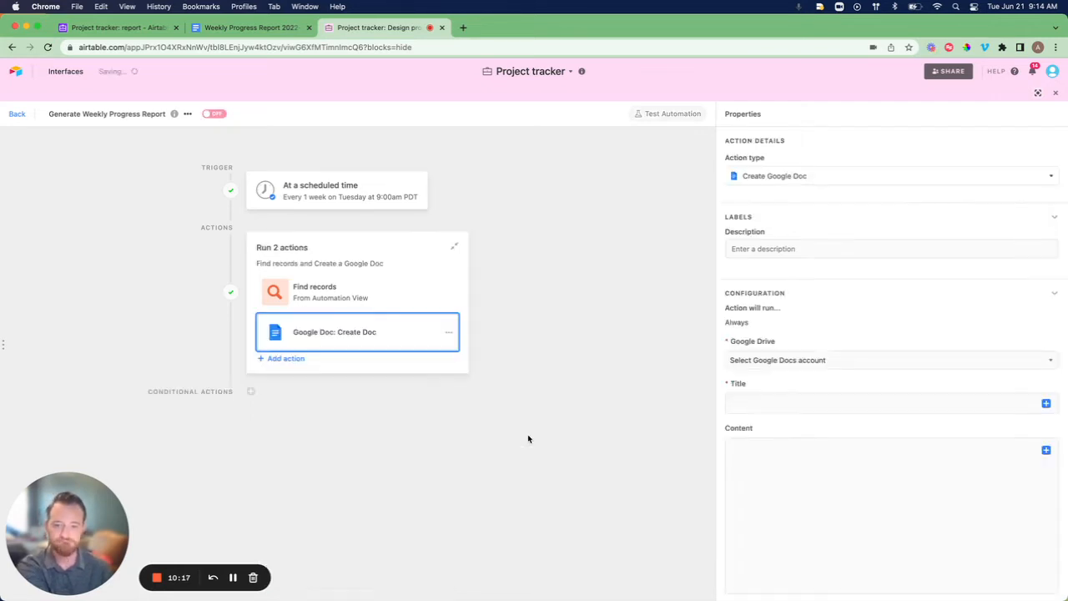
scroll(801, 281, "down", 1)
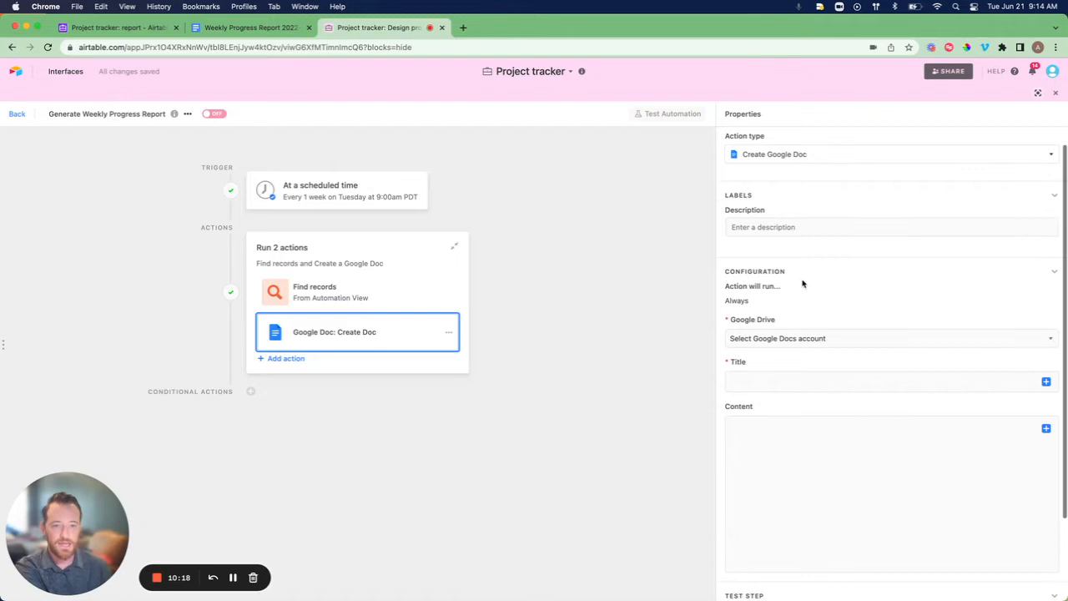
left_click(794, 338)
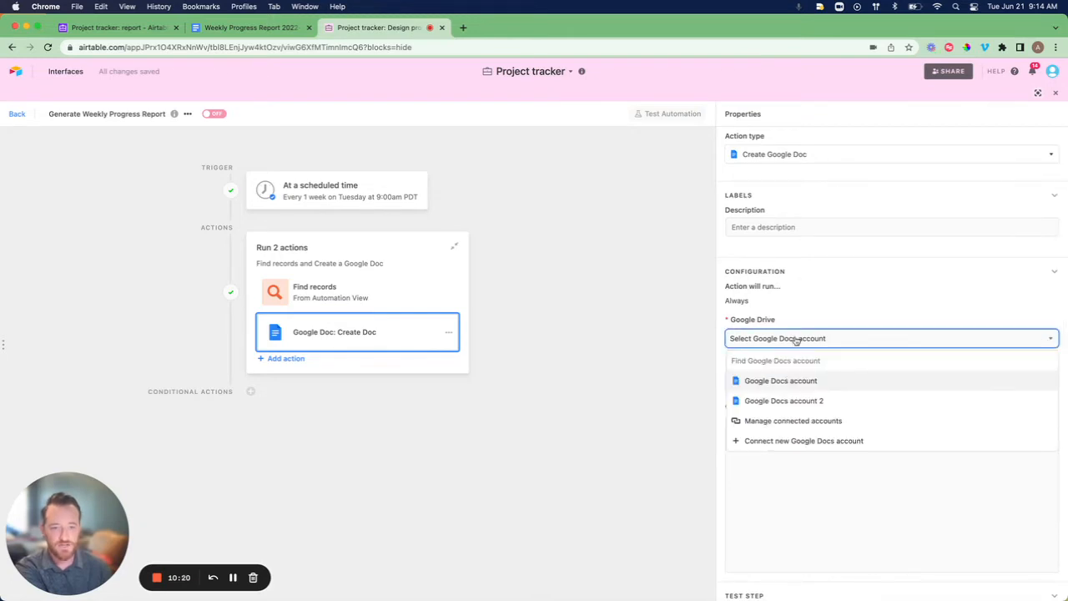
left_click(790, 400)
Set the doc's destination Drive folder to Document Automator.
scroll(806, 289, "down", 3)
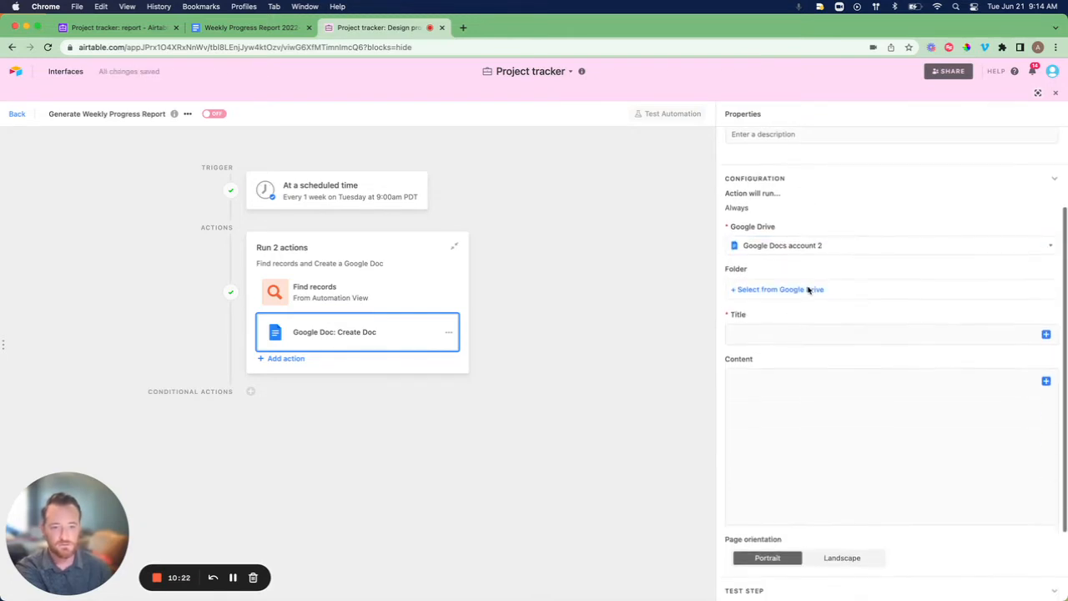
left_click(755, 288)
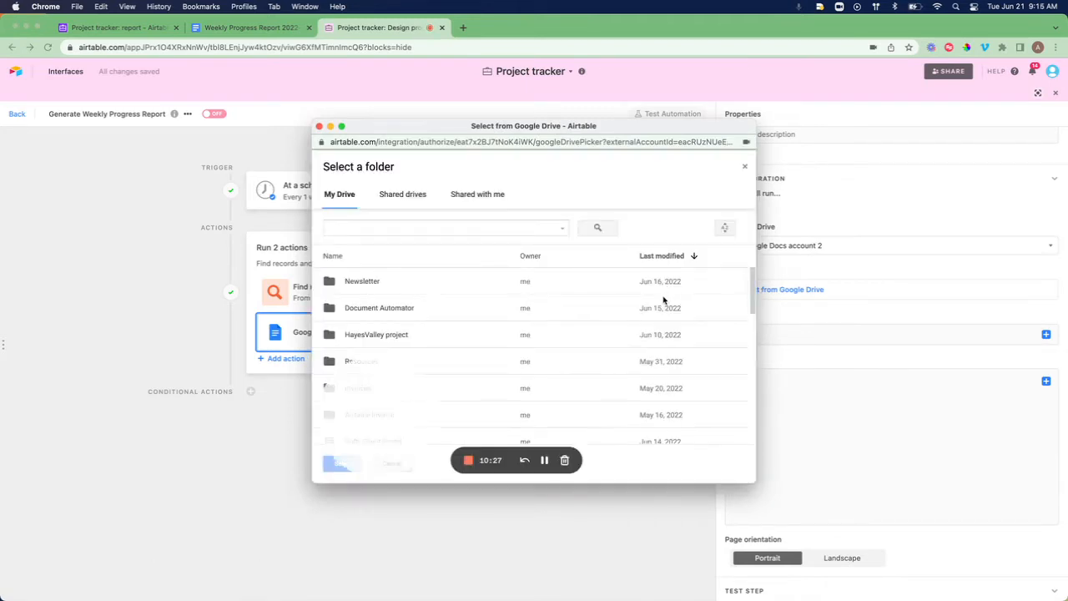
left_click(374, 311)
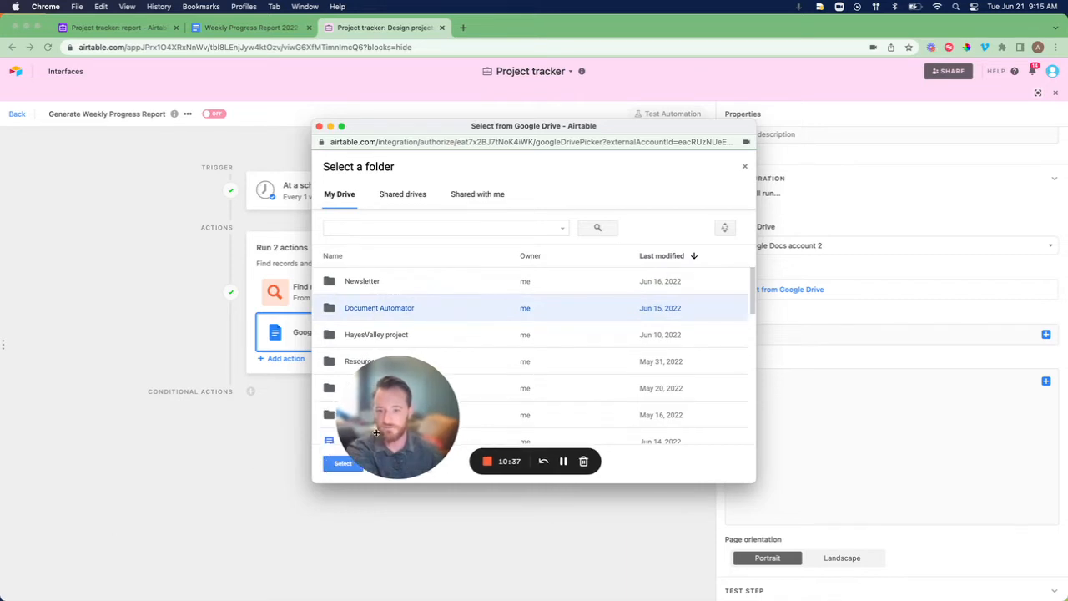
left_click(339, 465)
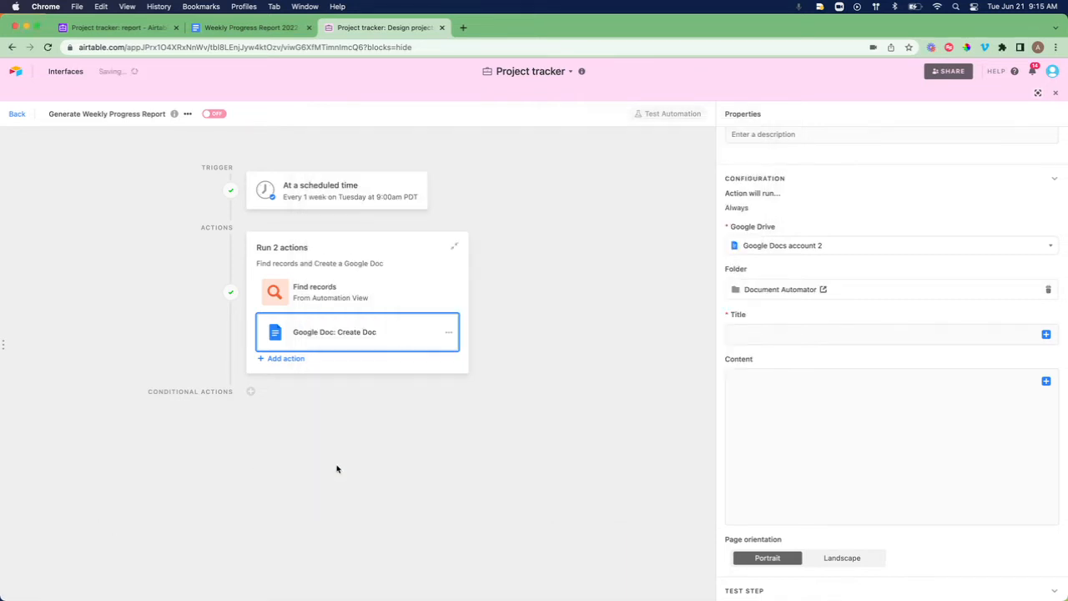
Title the document 'Report week of' followed by the trigger's Actual trigger time.
left_click(738, 330)
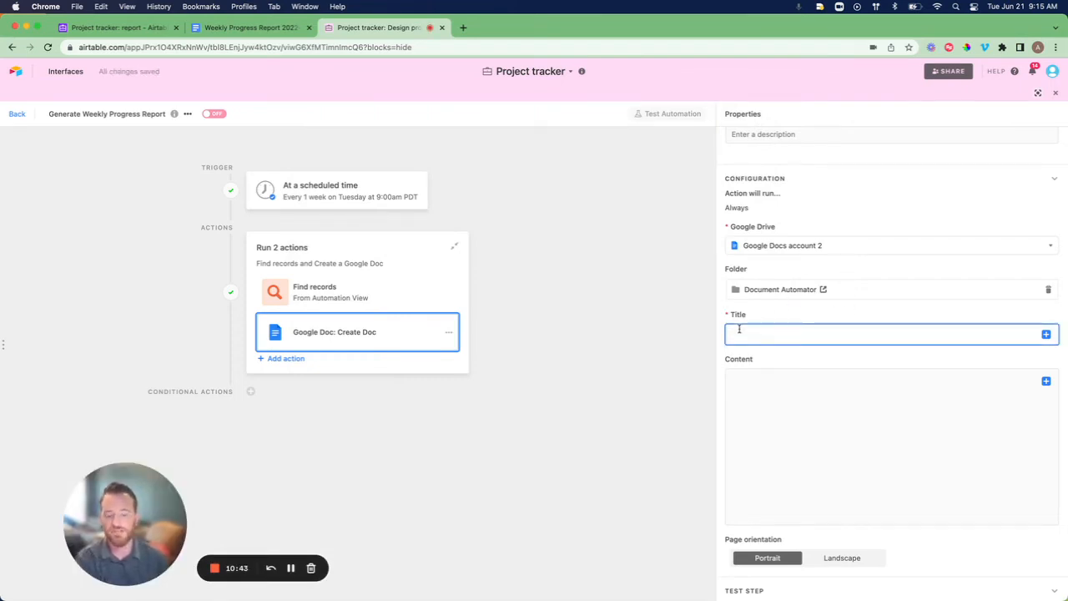
type("Re")
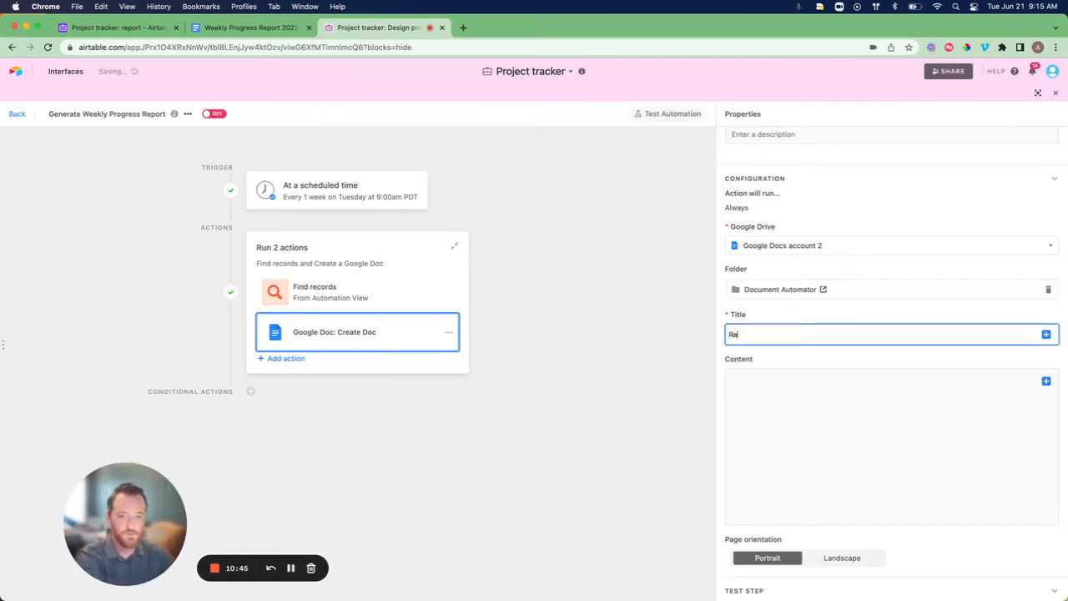
type("port")
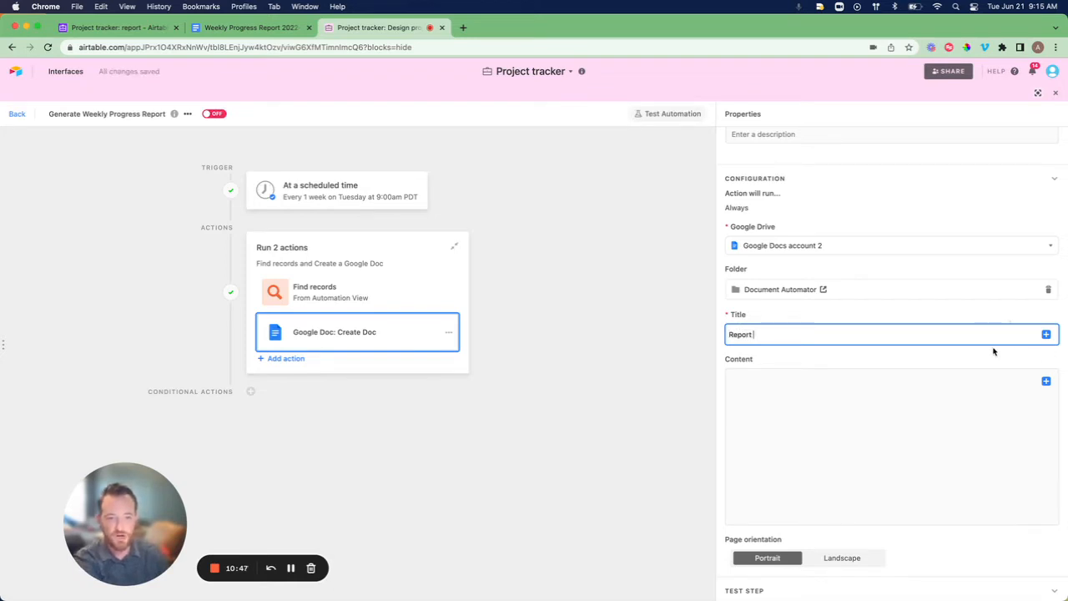
type(" week of")
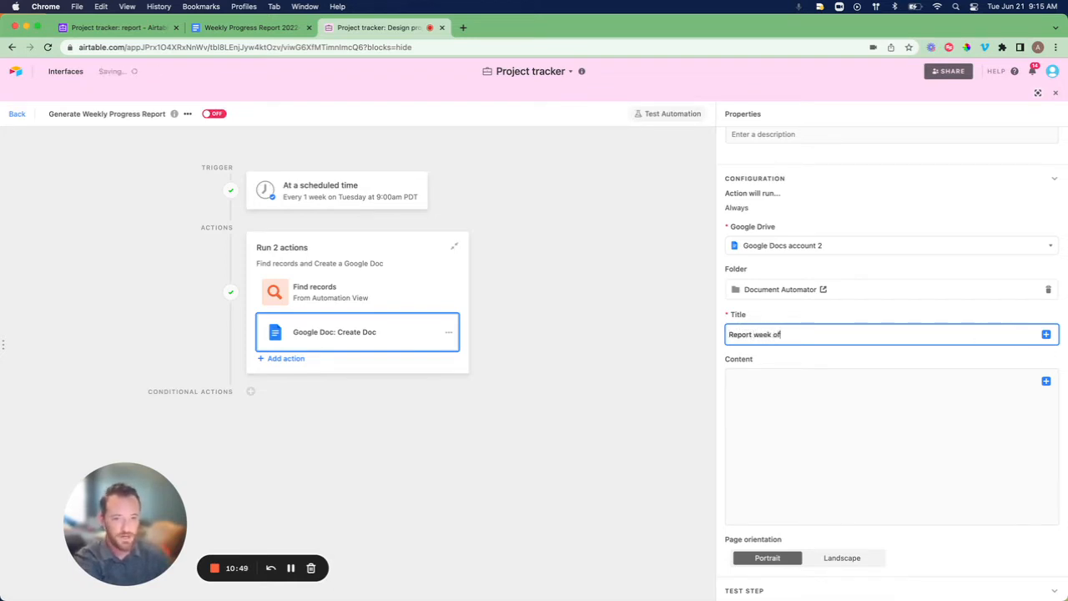
left_click(1045, 334)
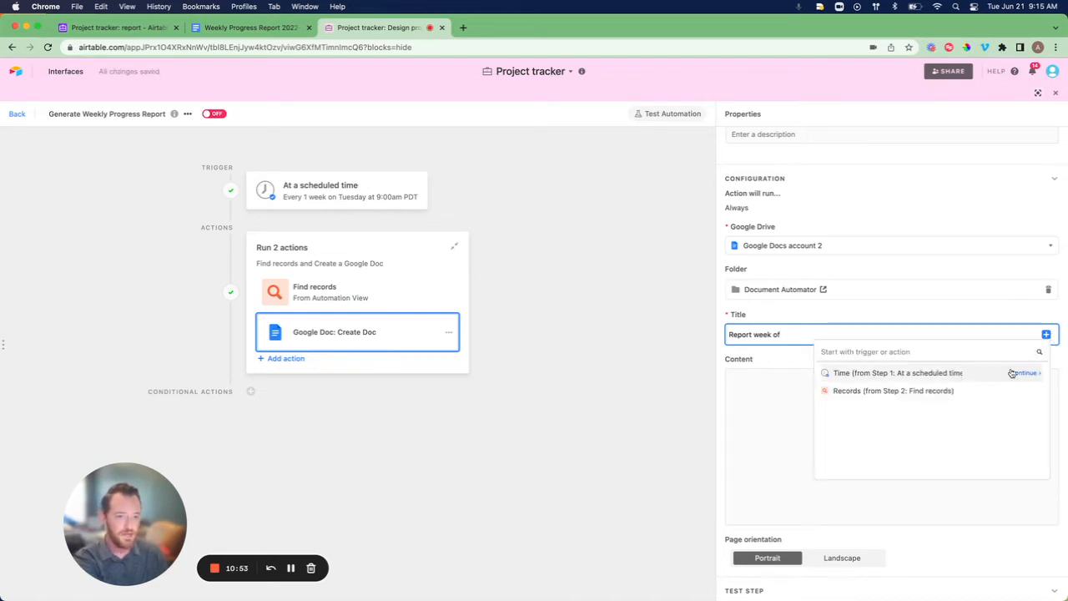
left_click(1020, 373)
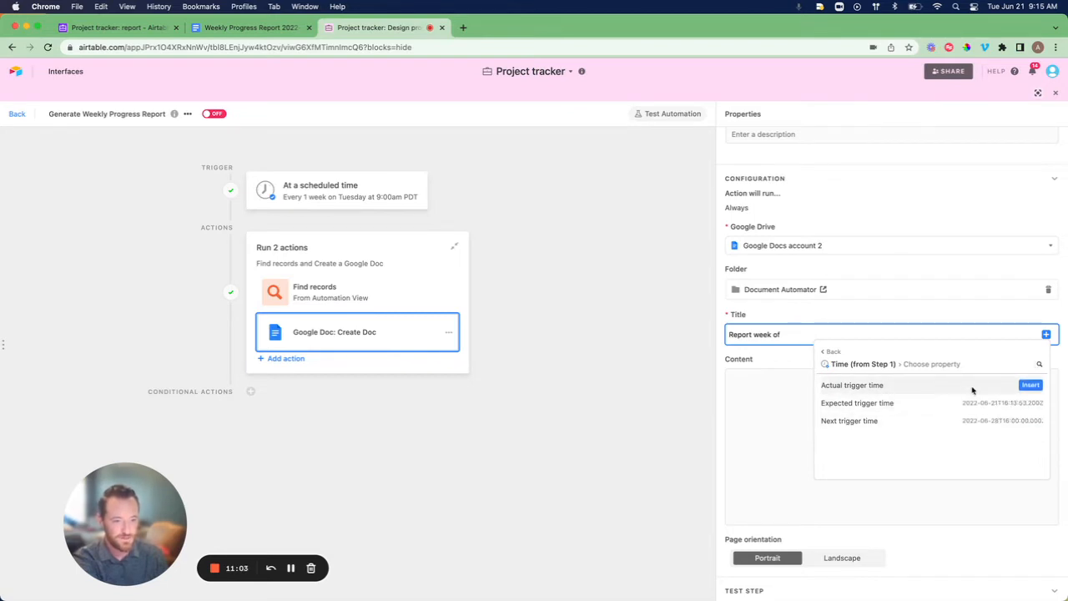
left_click(1031, 387)
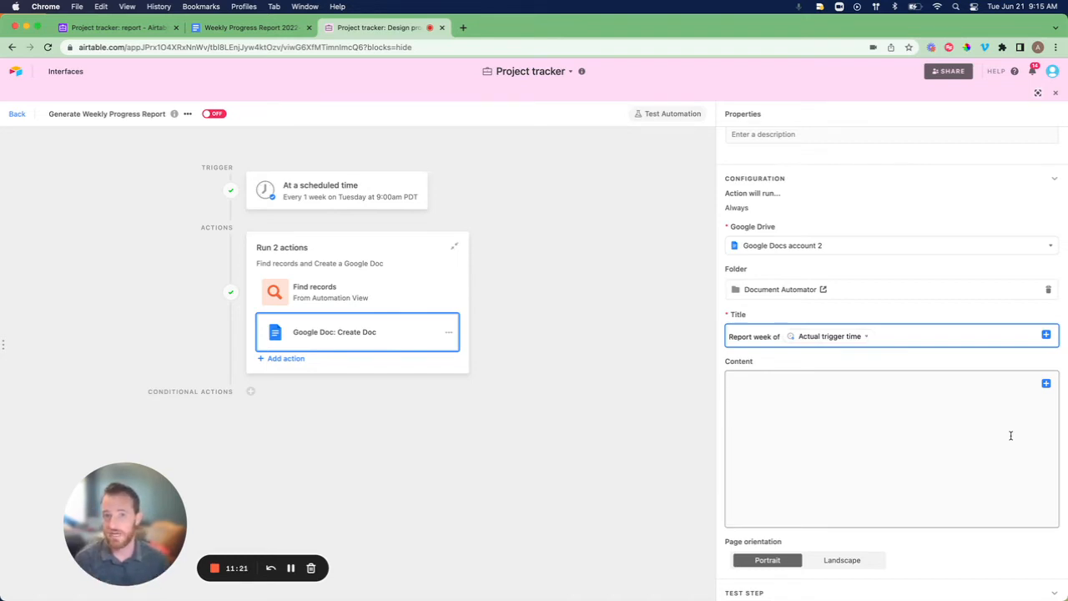
left_click(1046, 383)
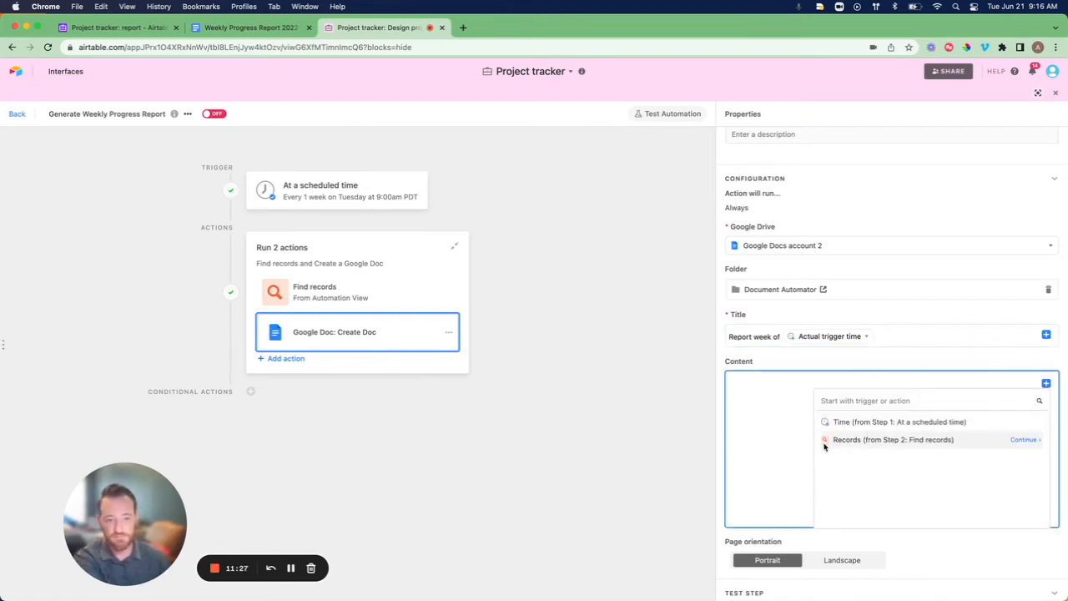
Choose the step 2 found records, formatted as a Grid, for the document content.
left_click(1023, 439)
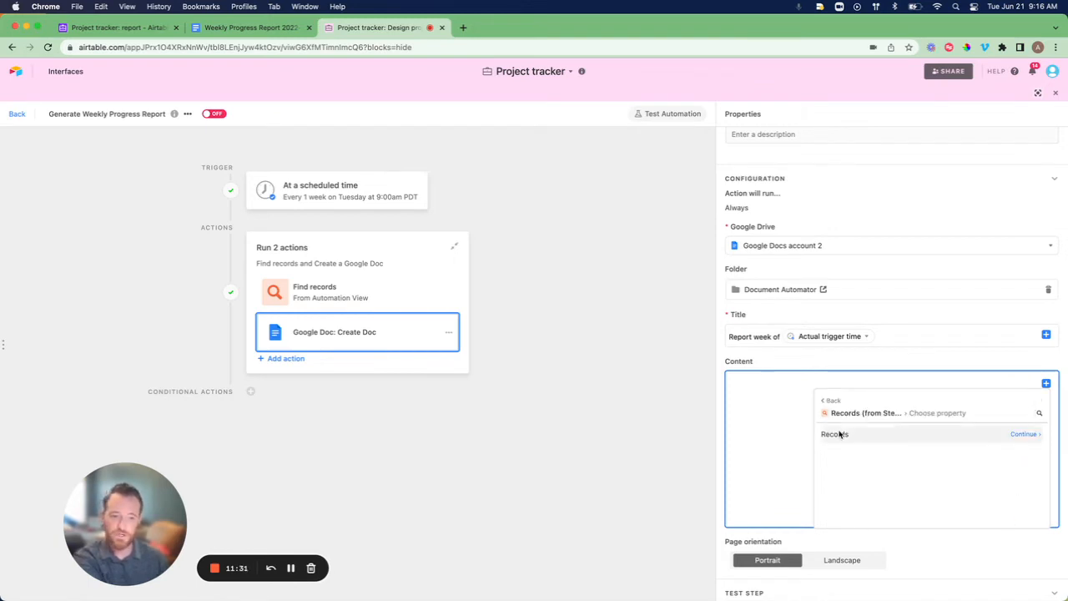
left_click(1021, 435)
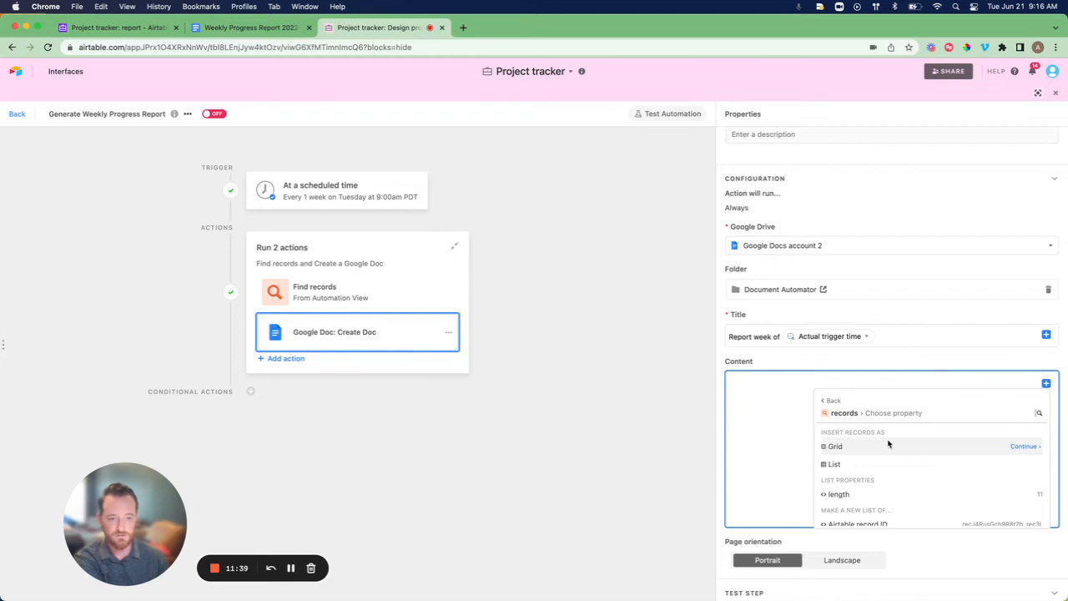
left_click(1029, 447)
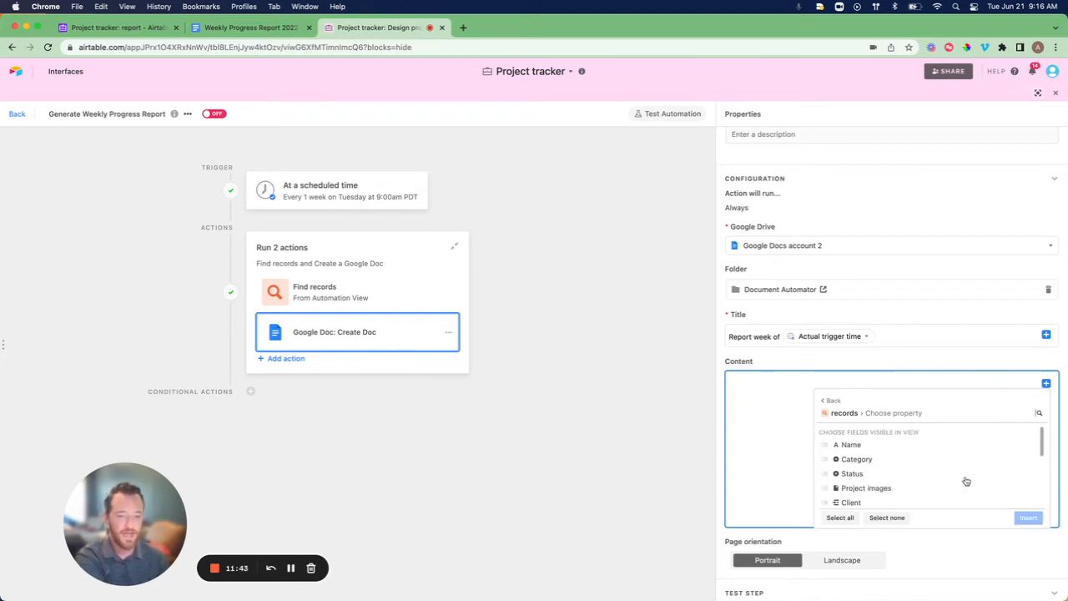
scroll(966, 481, "down", 5)
scroll(966, 482, "up", 5)
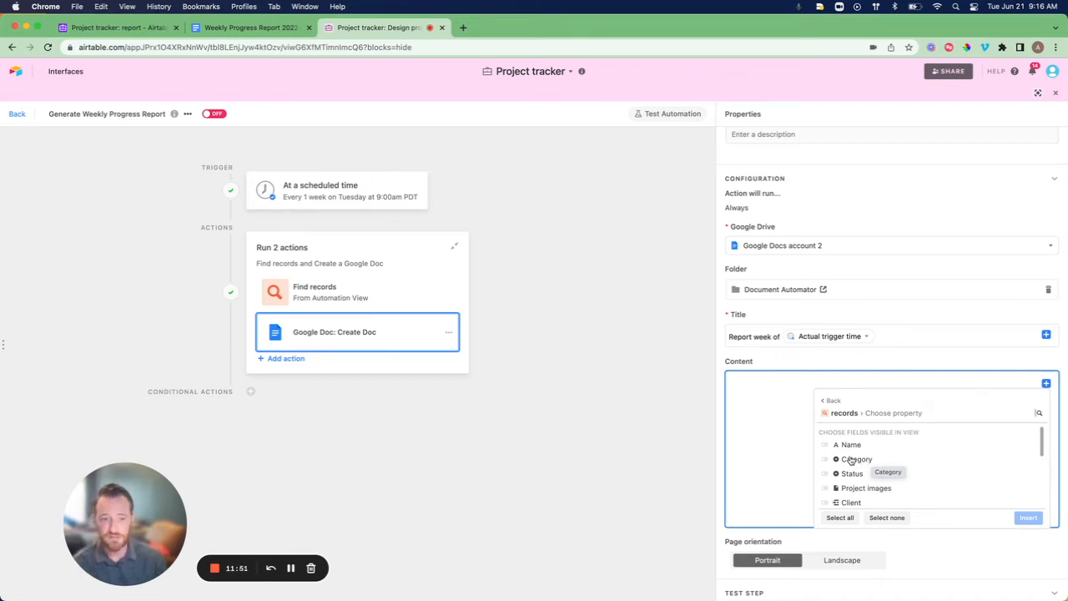
Include the Name, Due date and Client fields in the grid and insert it.
left_click(824, 446)
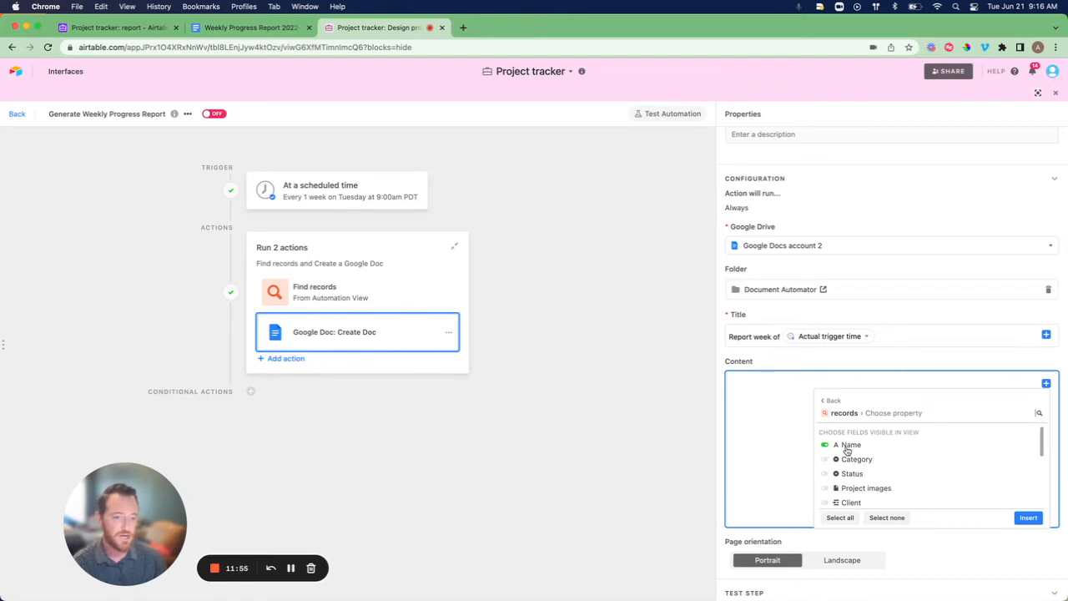
scroll(895, 452, "down", 1)
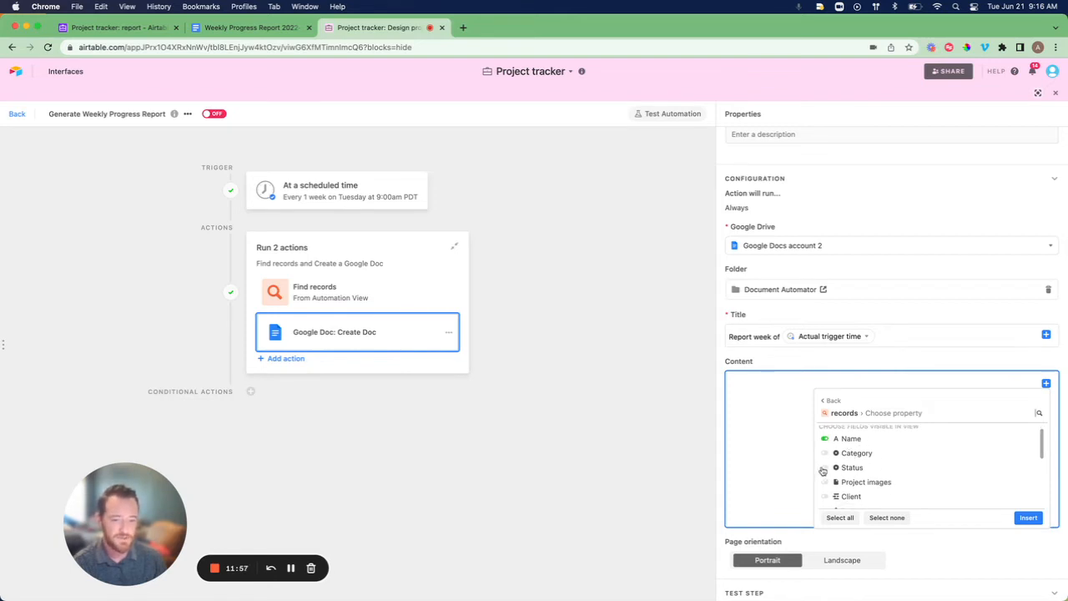
scroll(909, 469, "down", 3)
scroll(913, 470, "down", 2)
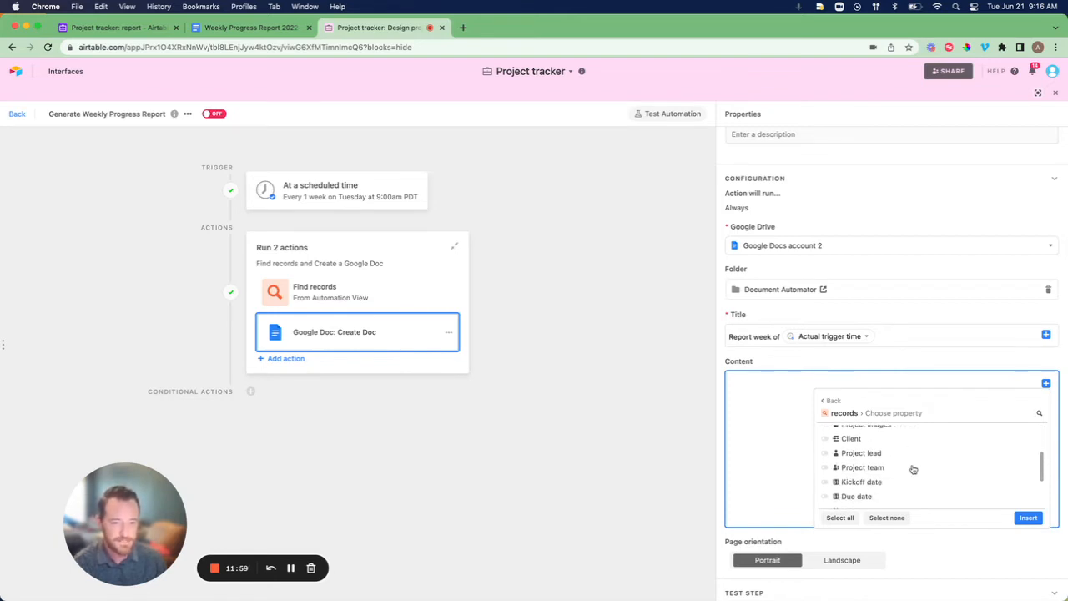
left_click(824, 478)
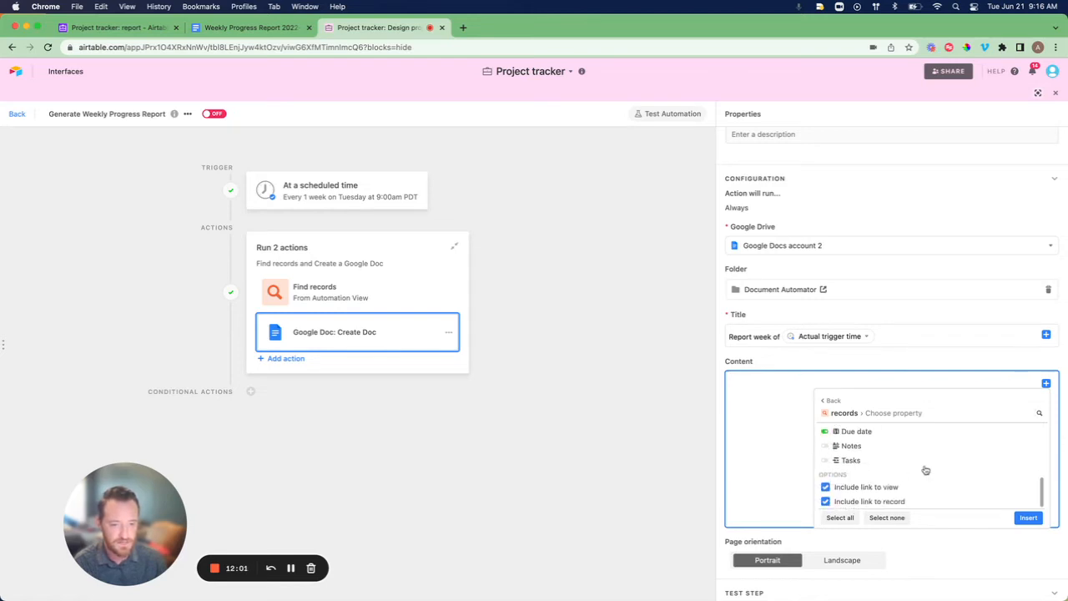
scroll(925, 469, "up", 3)
scroll(925, 470, "up", 1)
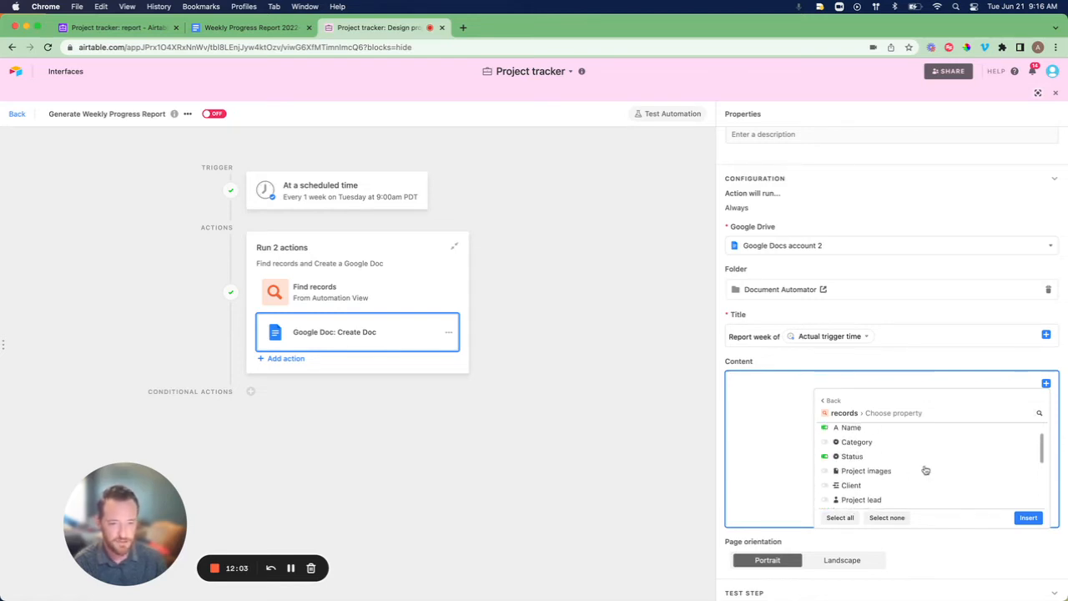
left_click(824, 481)
scroll(926, 469, "up", 1)
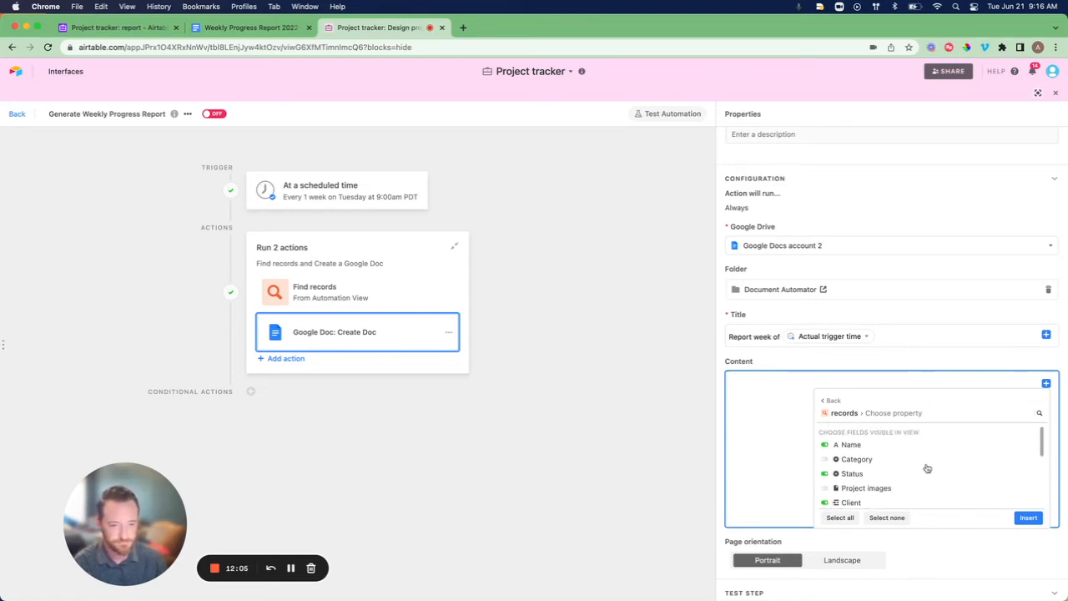
scroll(927, 469, "down", 5)
scroll(927, 469, "up", 3)
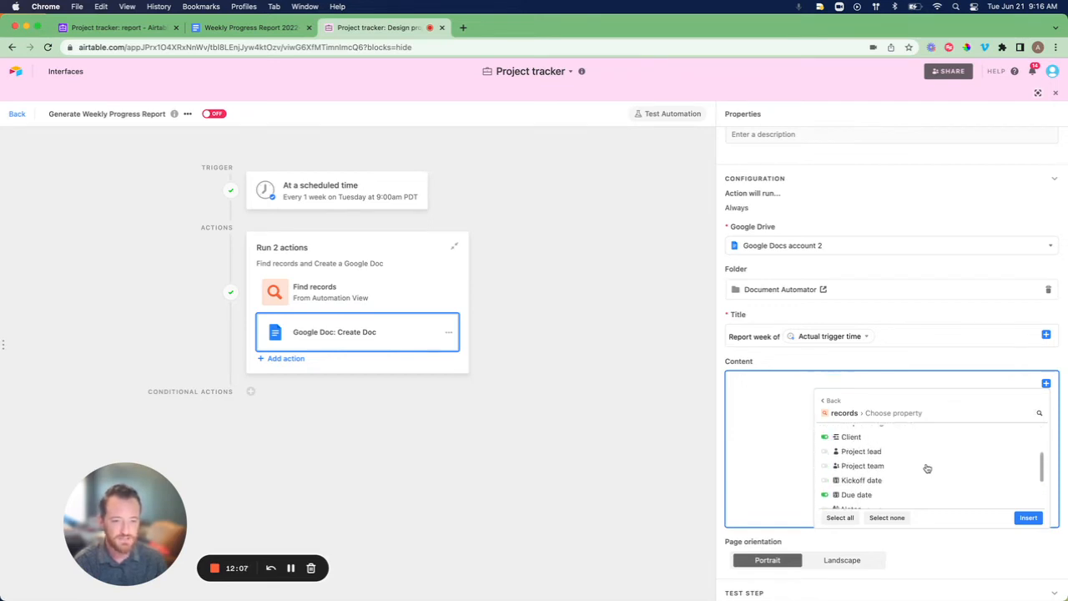
scroll(927, 469, "down", 3)
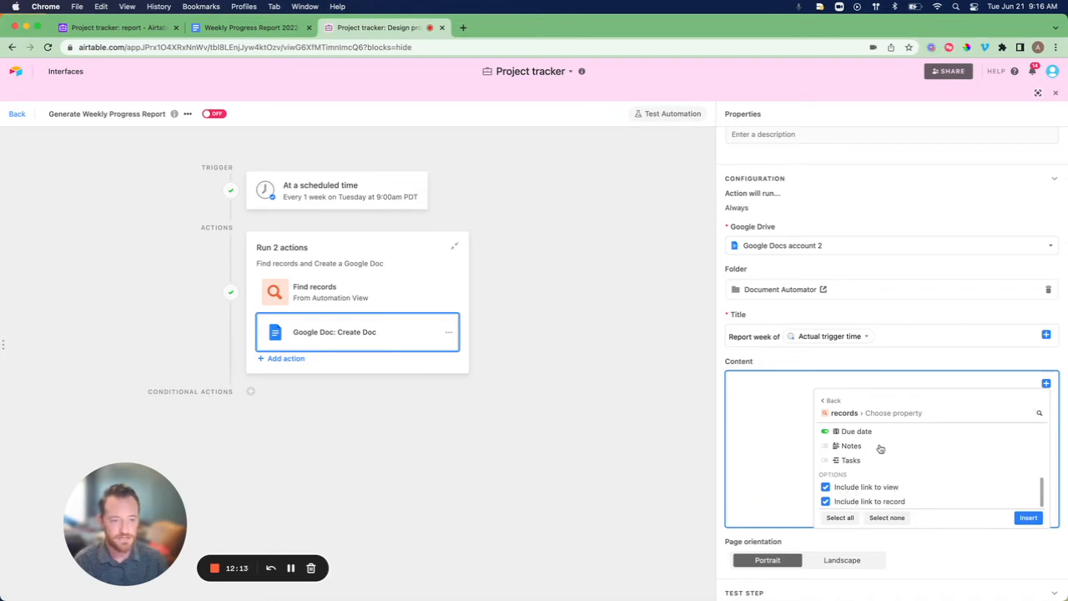
left_click(1028, 518)
scroll(966, 467, "down", 3)
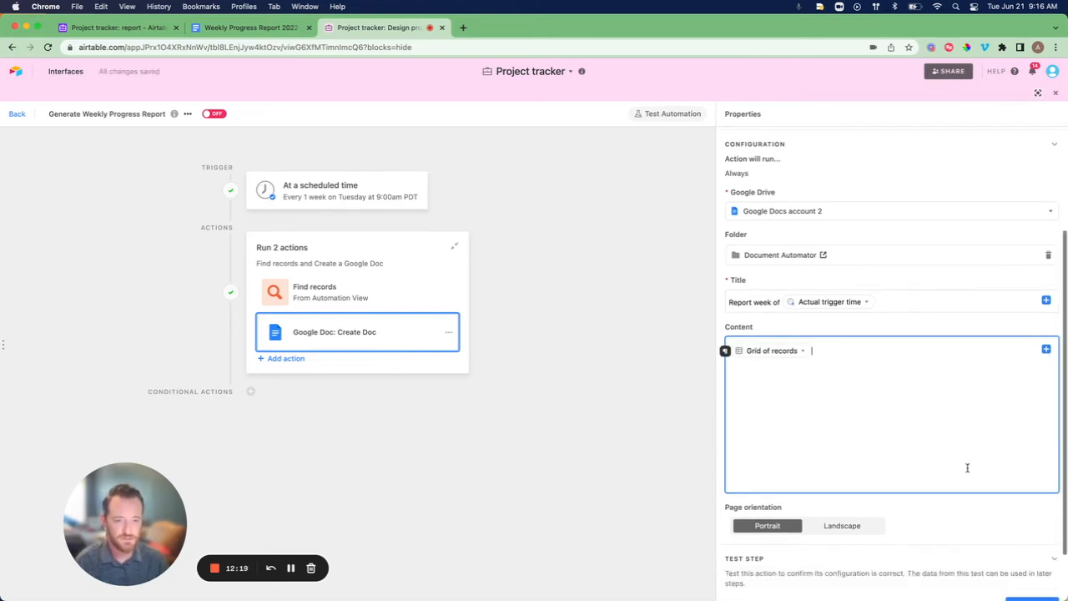
Test the Create Doc action and select the created Google Doc's file URL.
left_click(1015, 540)
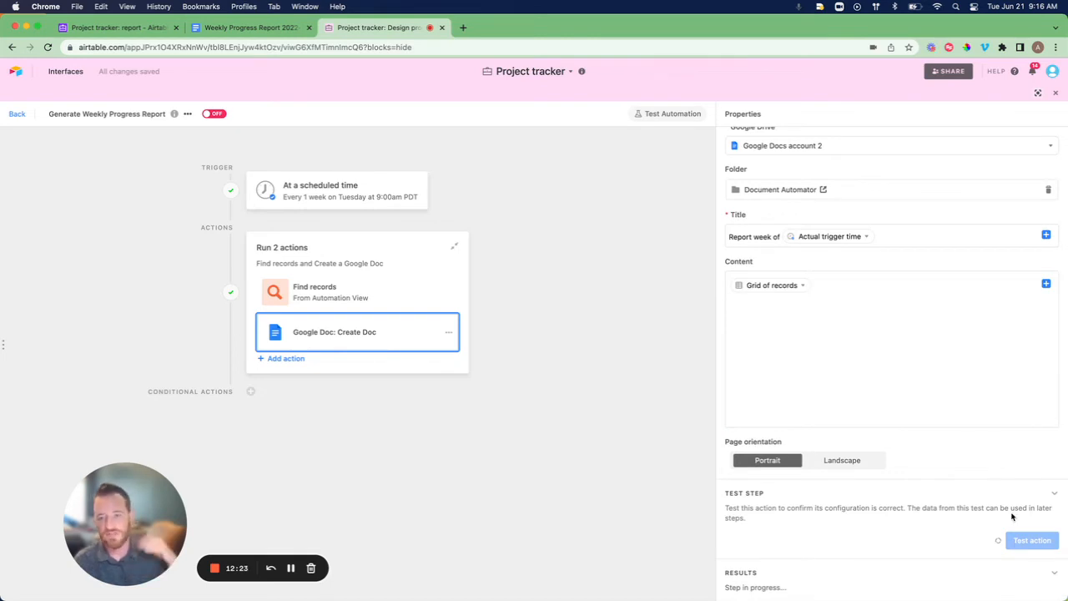
scroll(964, 460, "down", 5)
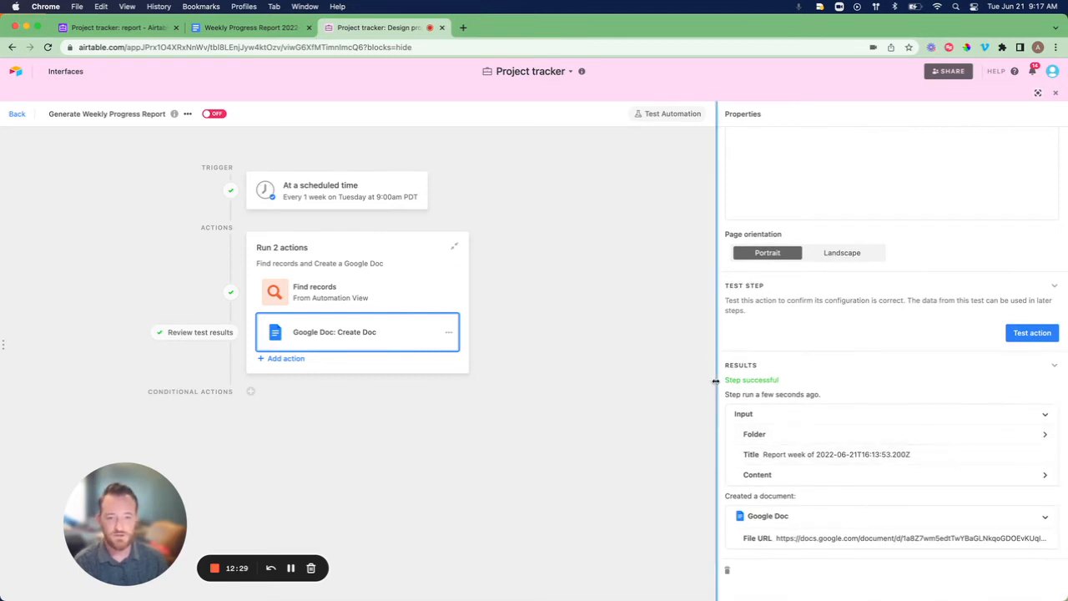
left_click_drag(723, 379, 795, 382)
left_click(796, 386)
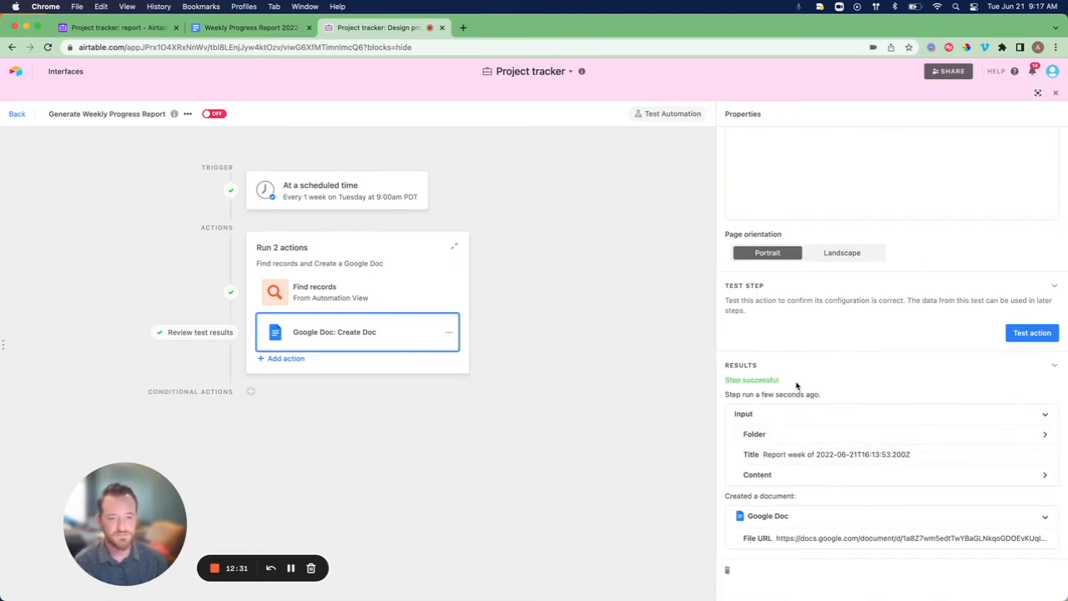
left_click(775, 543)
triple_click(797, 549)
key("super+c")
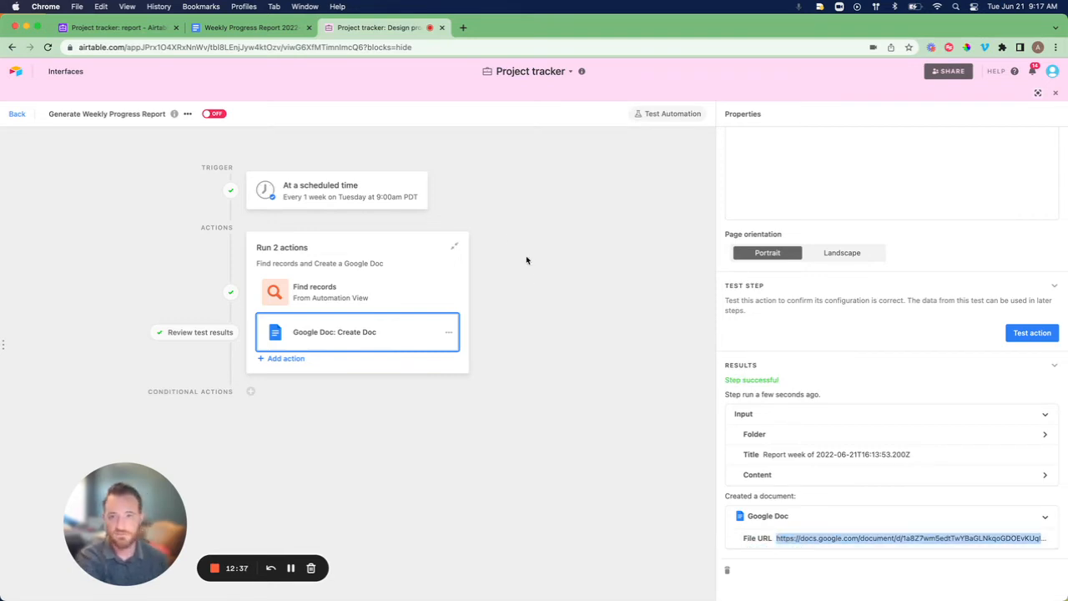
Load the generated report Doc in a new tab to review its Todo and In progress tables.
left_click(463, 28)
key("super+v")
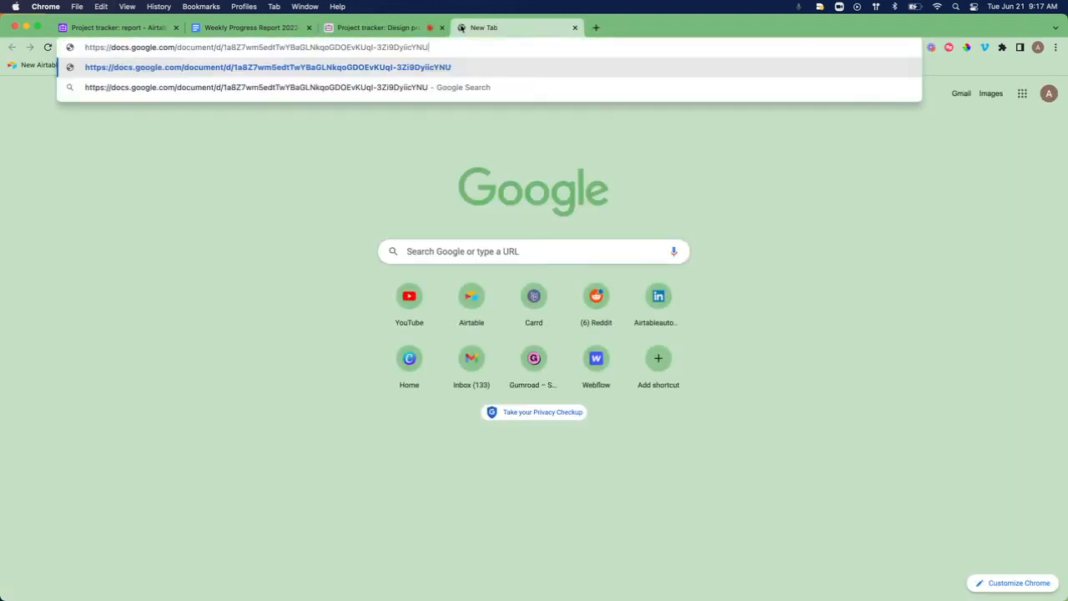
key("Return")
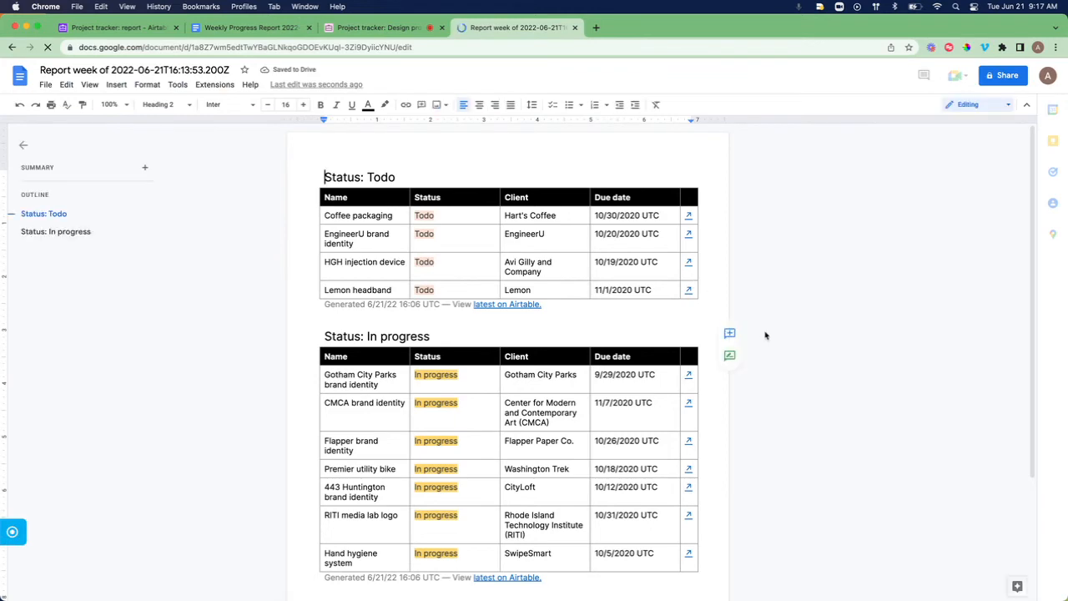
scroll(640, 350, "down", 3)
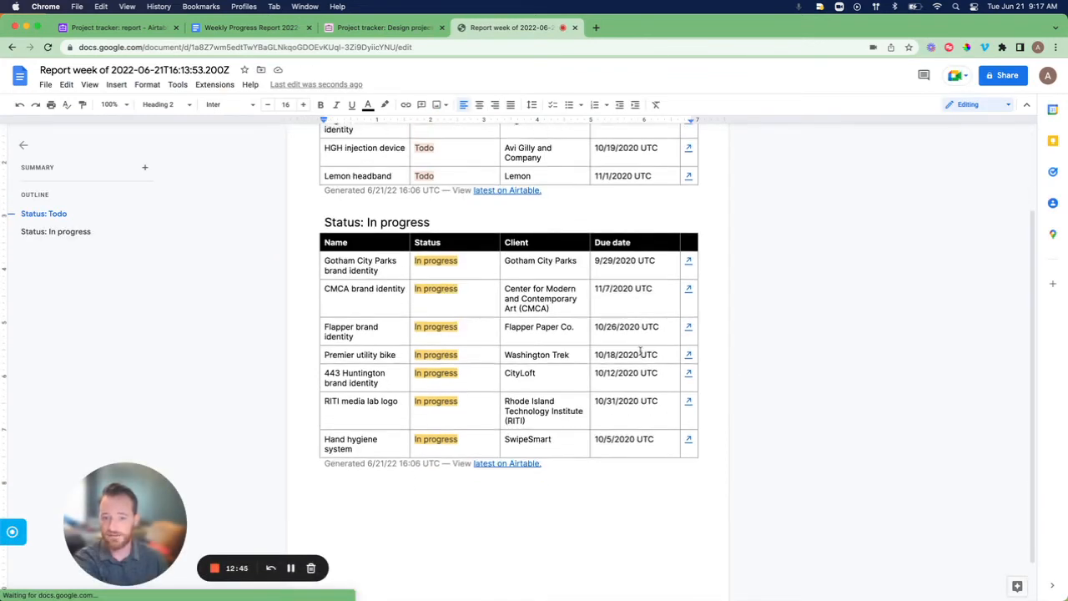
scroll(640, 349, "up", 3)
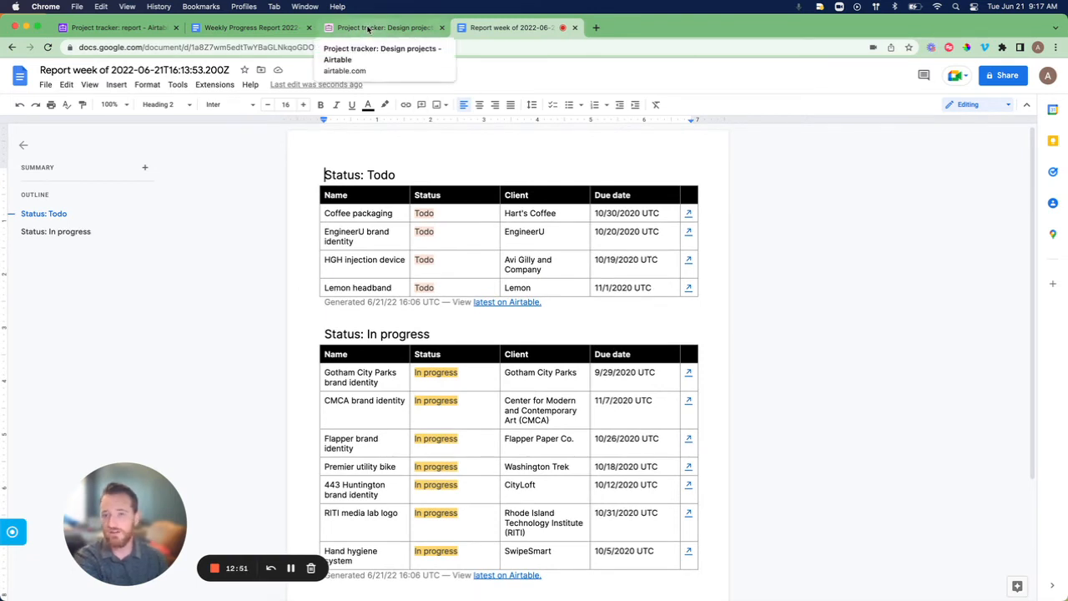
left_click(367, 29)
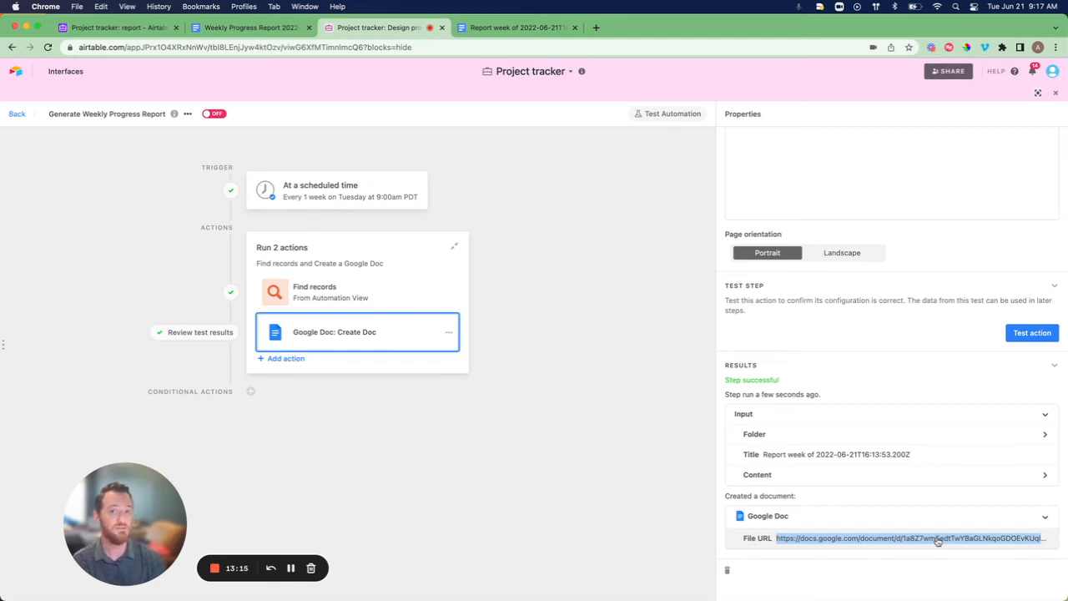
Add a third Find records action that reads Report Table's Automation View.
left_click(289, 359)
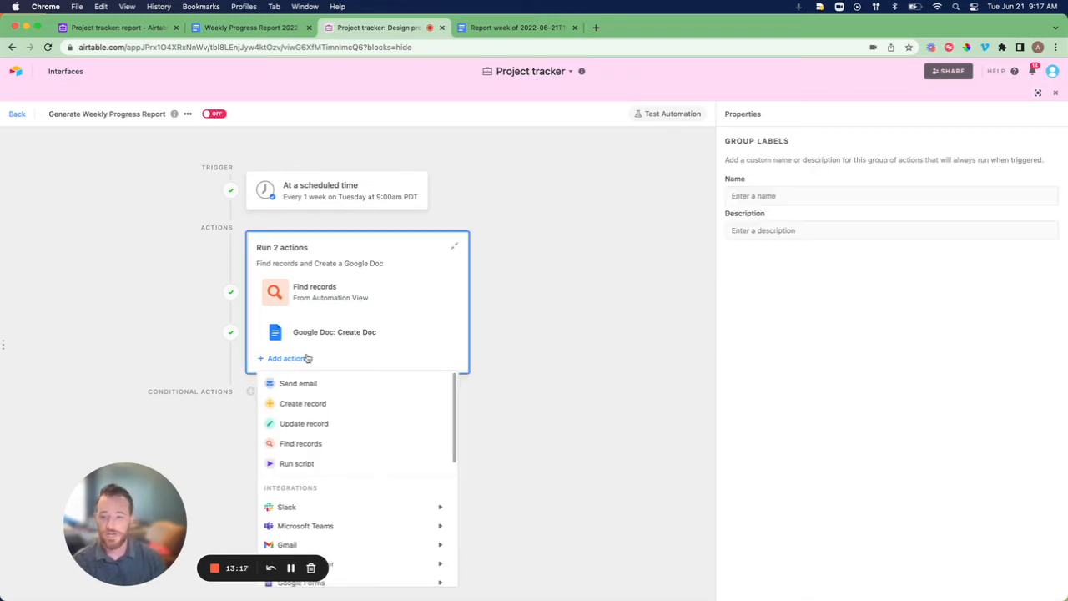
left_click(325, 444)
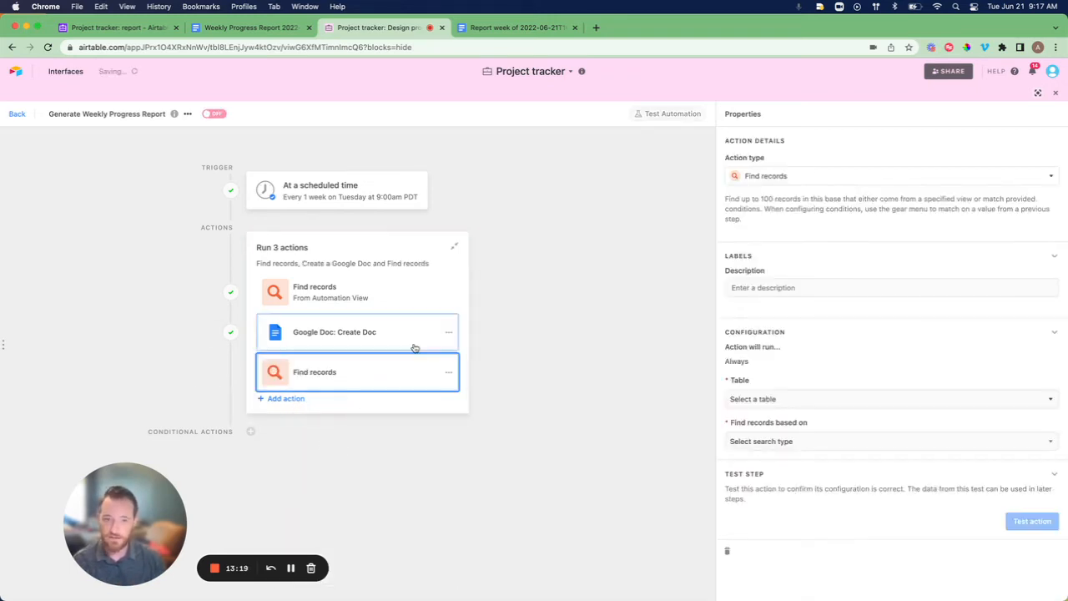
left_click(793, 400)
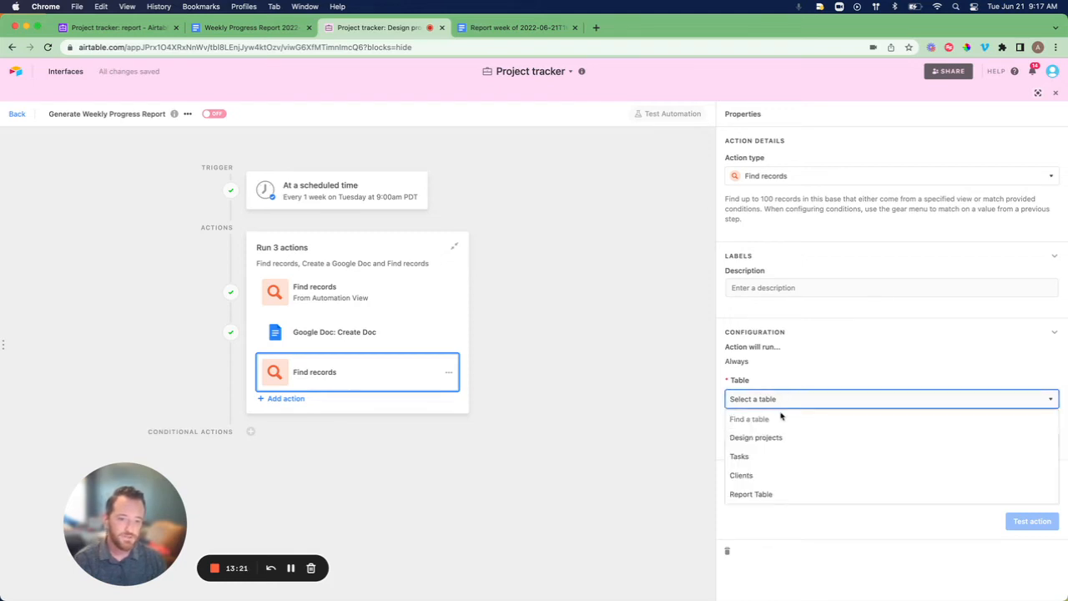
left_click(765, 495)
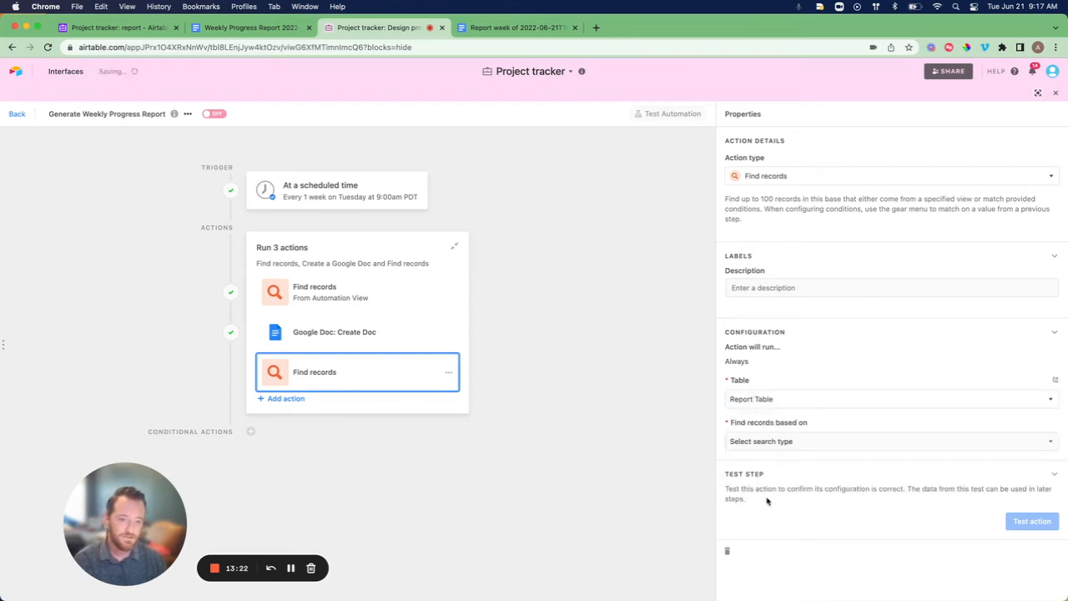
left_click(784, 441)
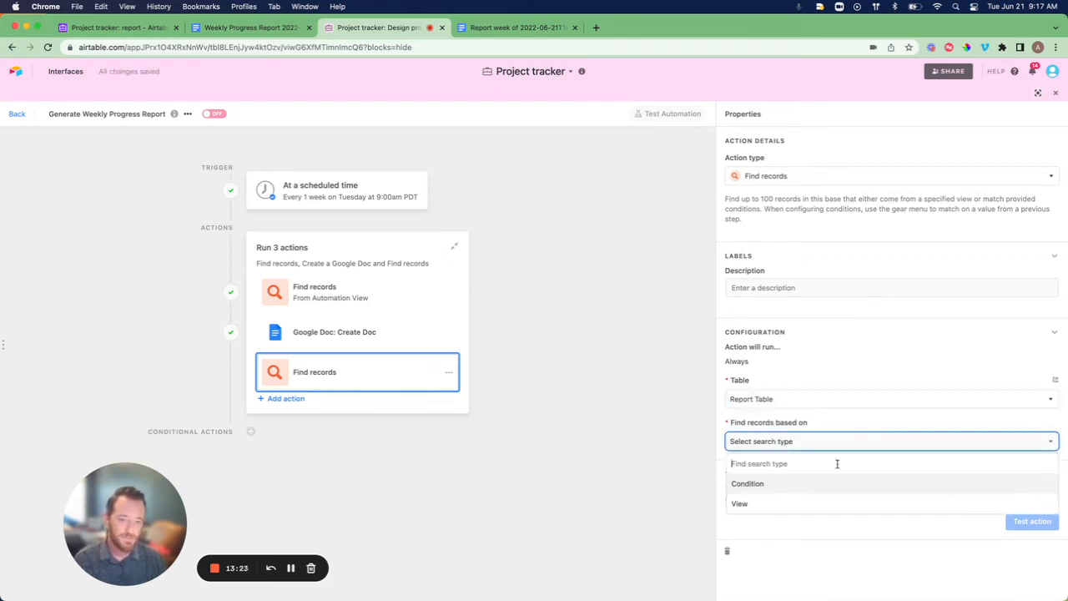
left_click(757, 501)
scroll(819, 405, "down", 1)
left_click(768, 460)
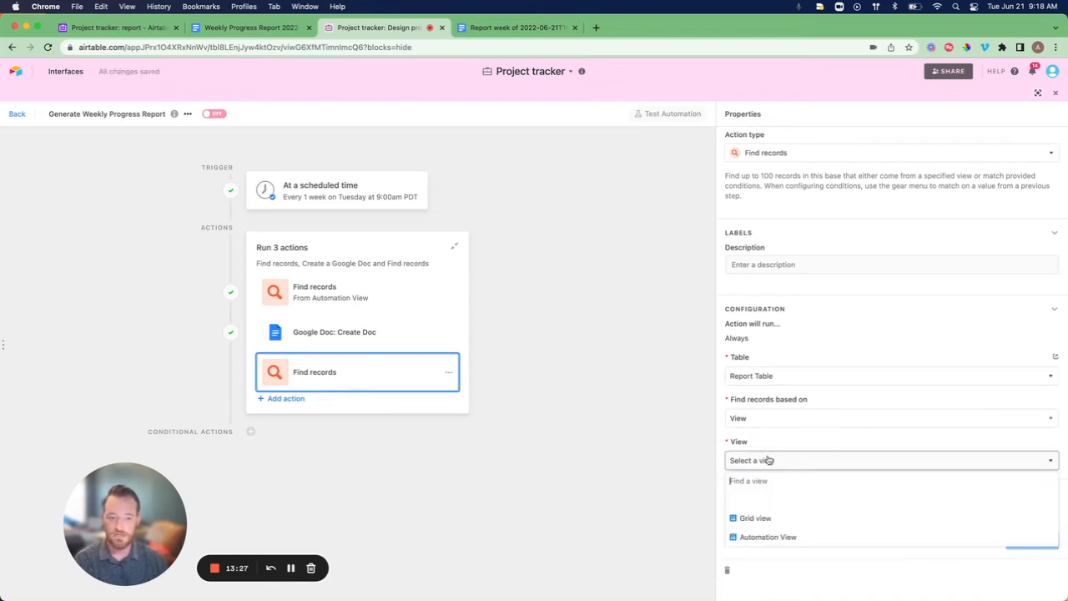
left_click(791, 539)
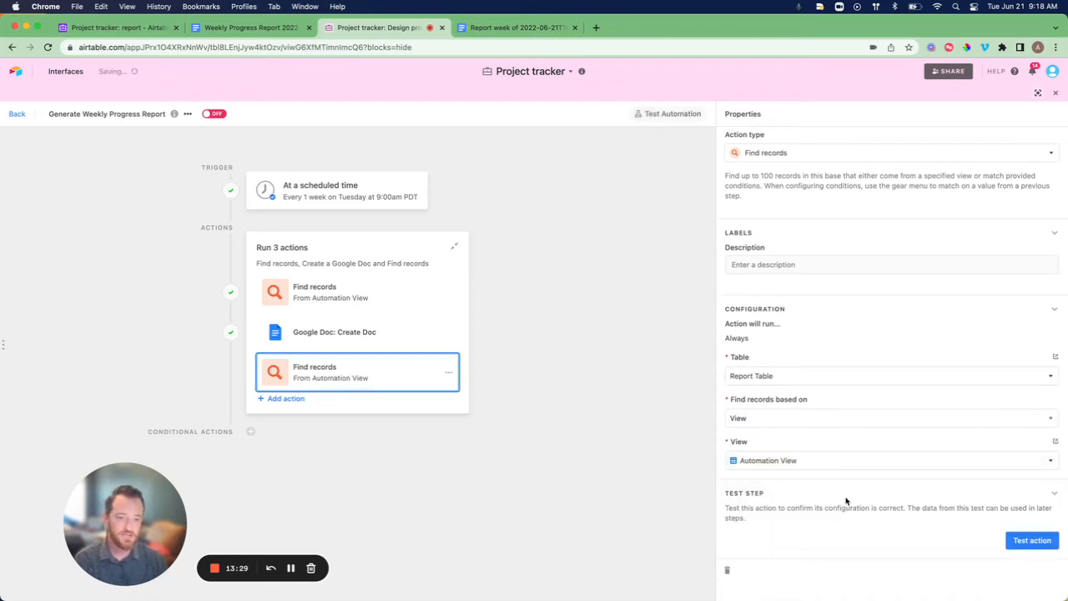
Test the Find records step, which returns Report 1 dated 6/21/2022.
left_click(1014, 540)
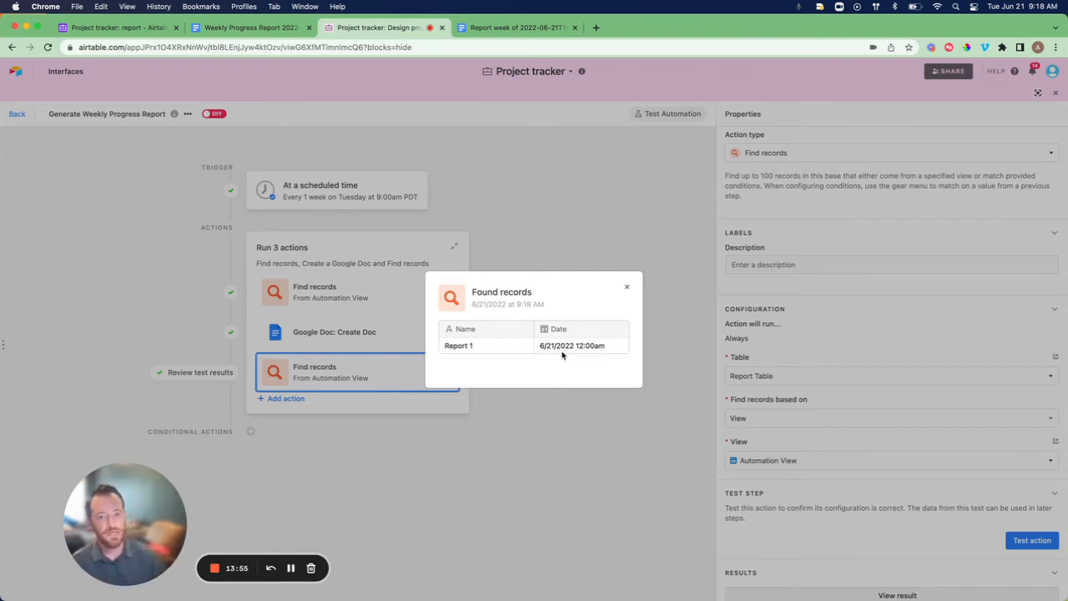
left_click(626, 287)
scroll(930, 414, "down", 5)
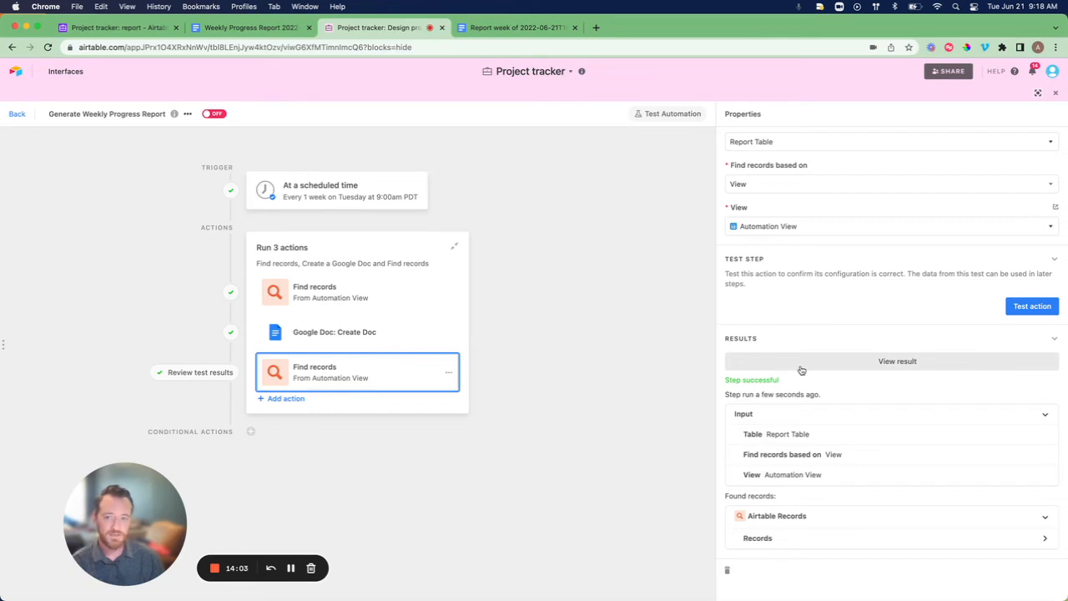
left_click(283, 400)
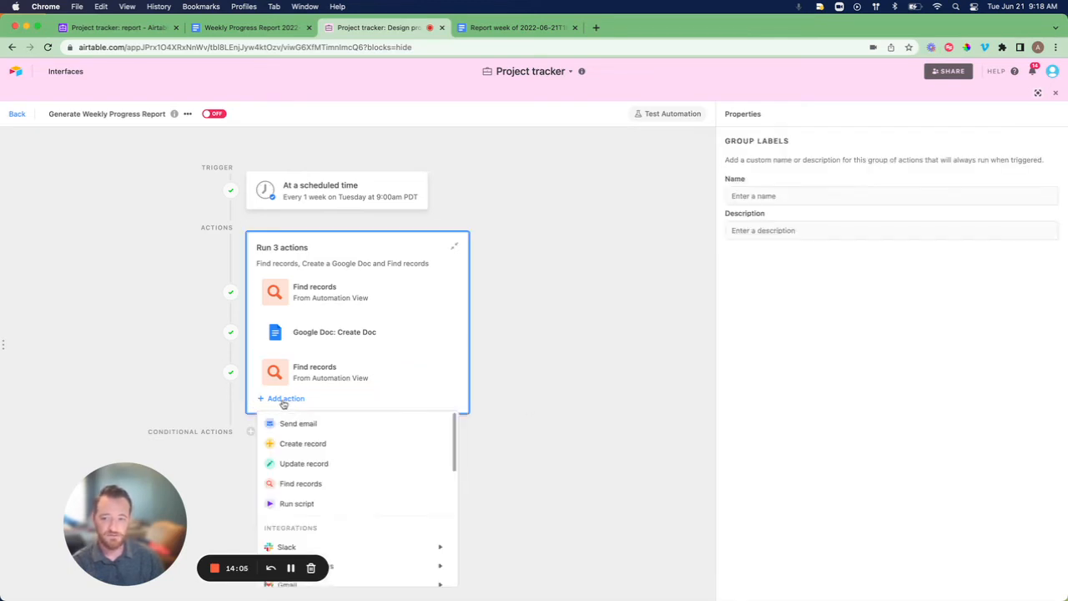
Add an Update record action on Report Table using step 4's Airtable record IDs as Record ID.
left_click(382, 472)
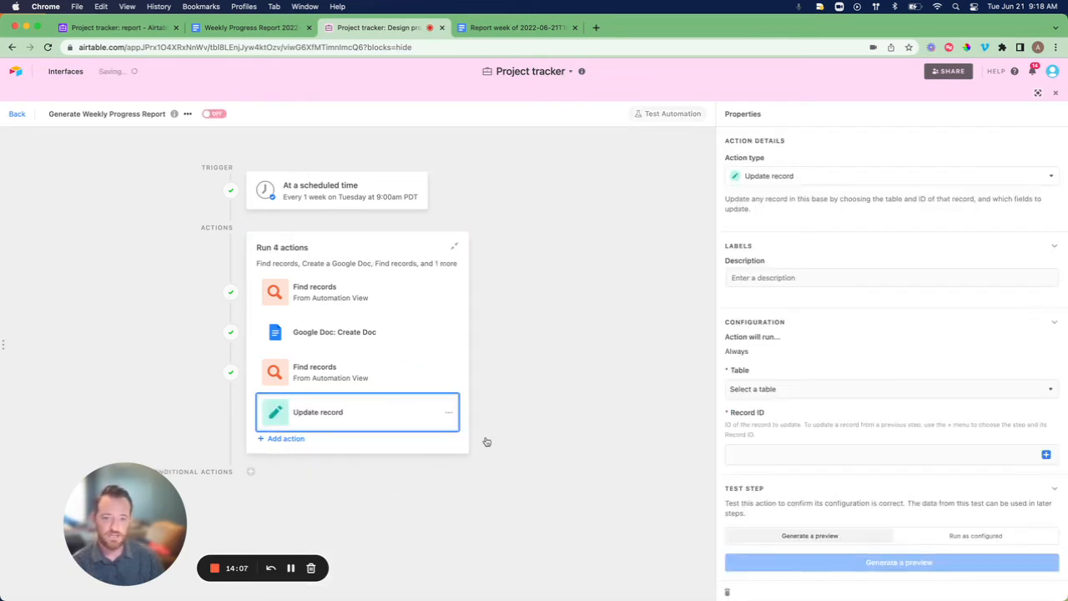
left_click(790, 390)
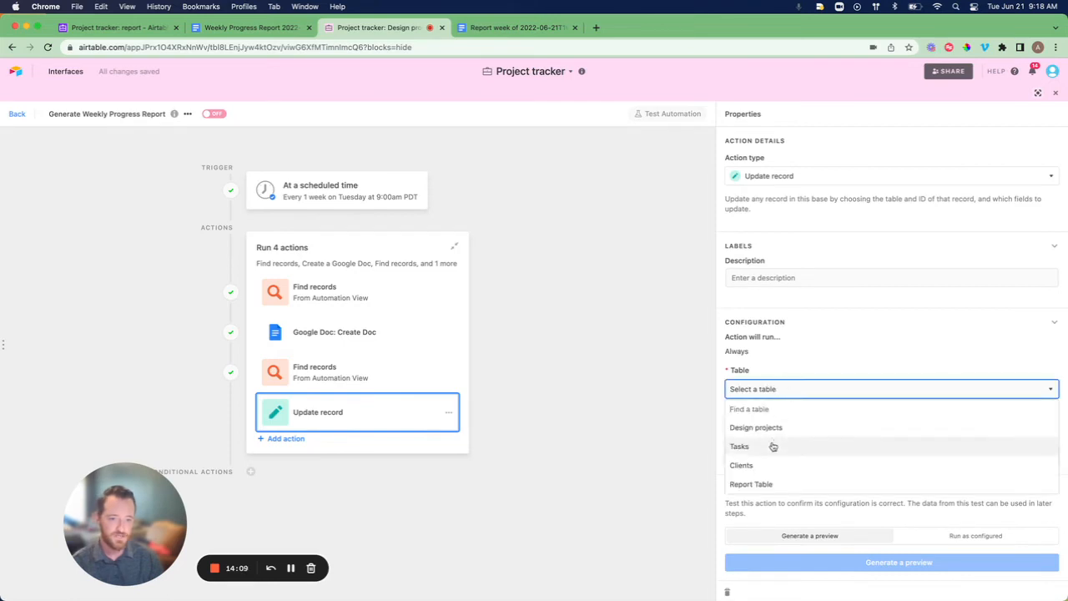
left_click(762, 484)
scroll(801, 392, "down", 1)
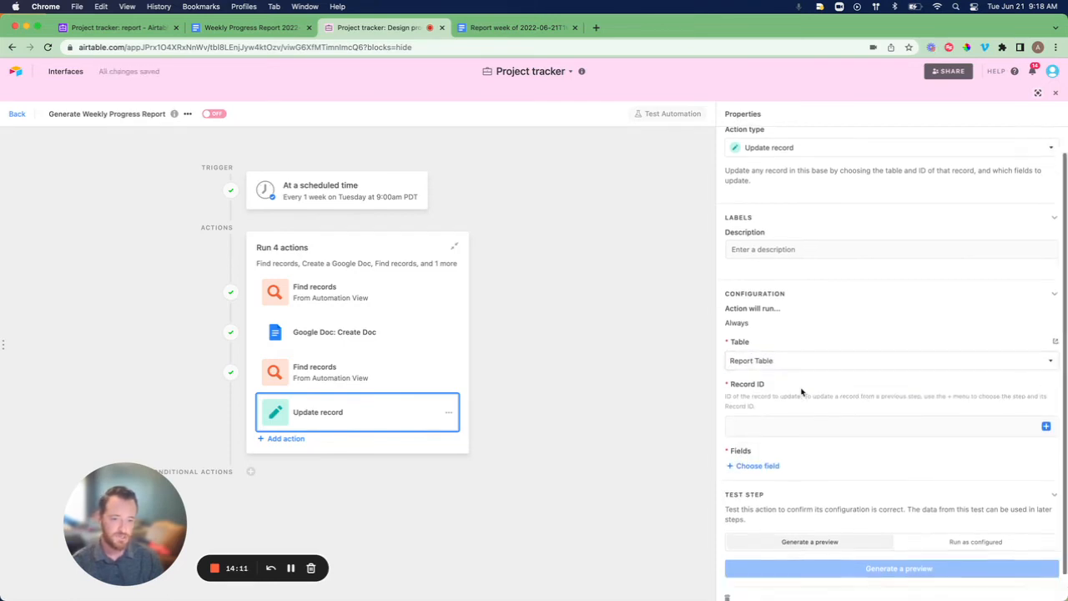
left_click(797, 422)
left_click(1046, 427)
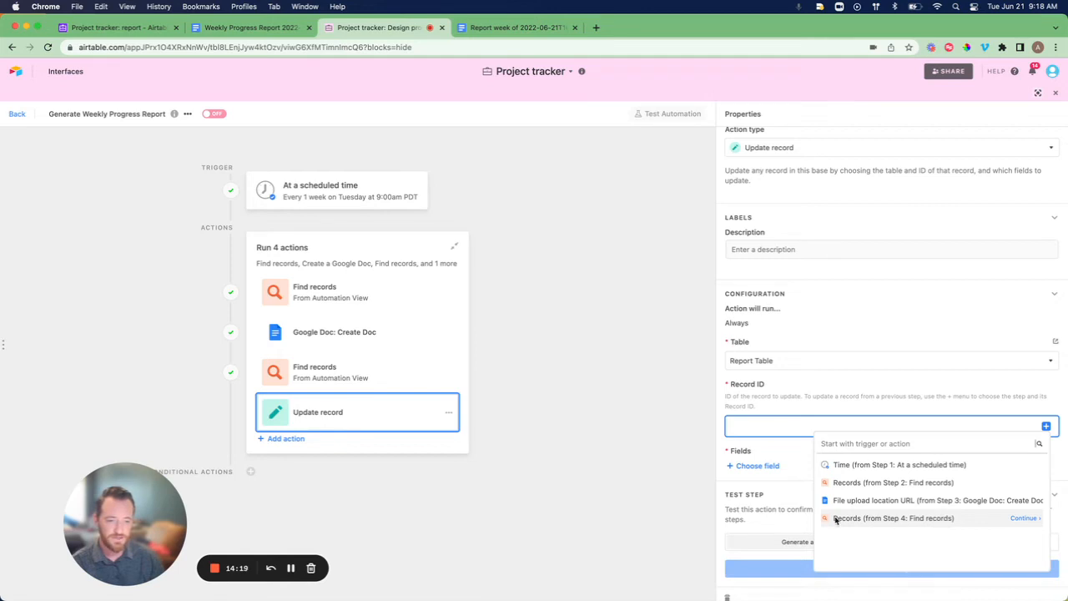
left_click(1024, 518)
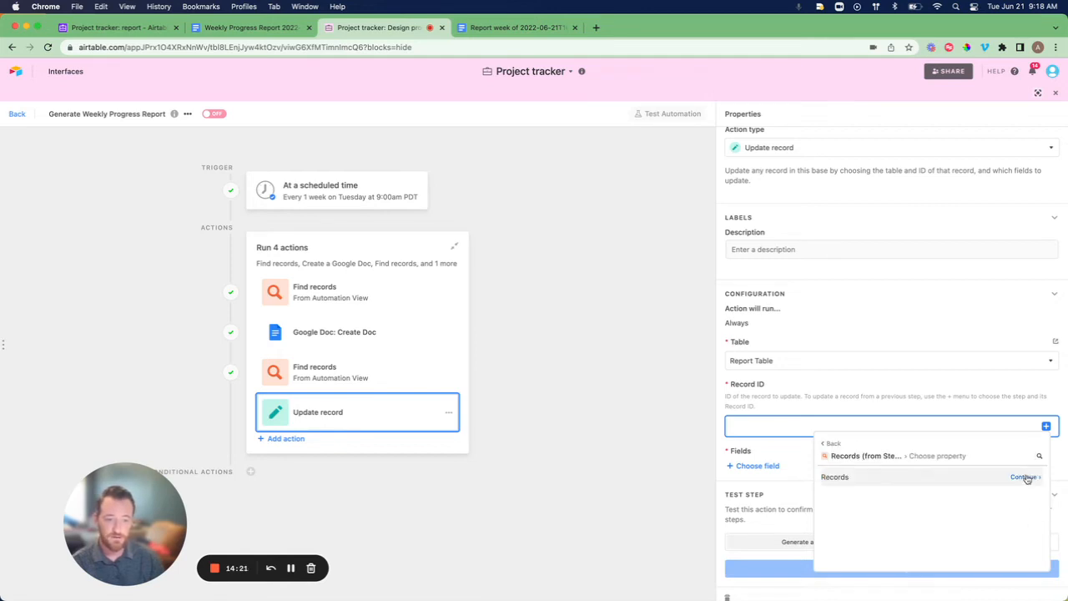
left_click(1025, 477)
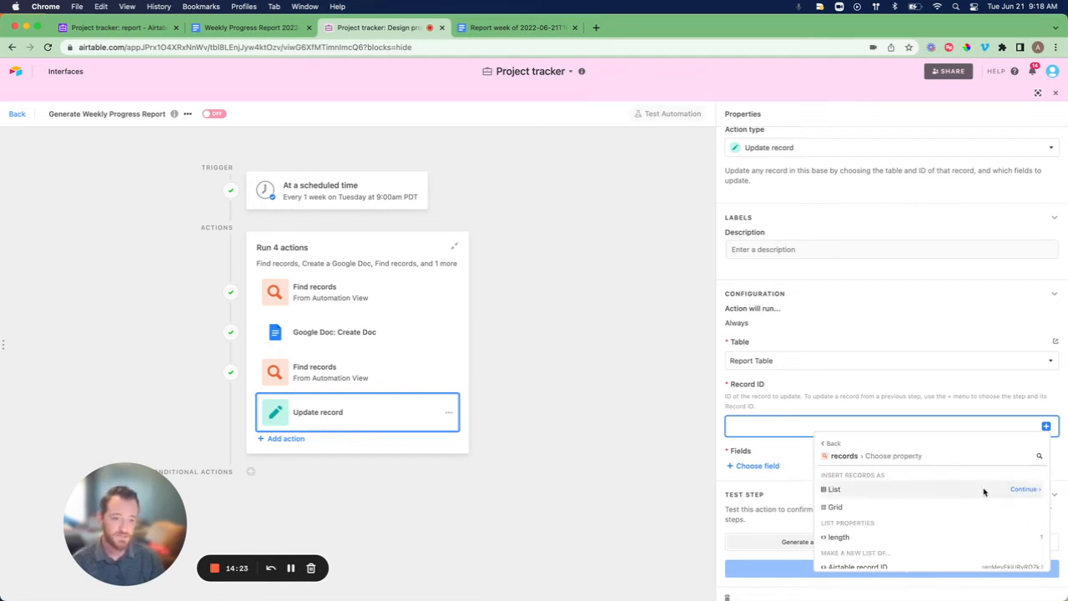
scroll(929, 512, "down", 2)
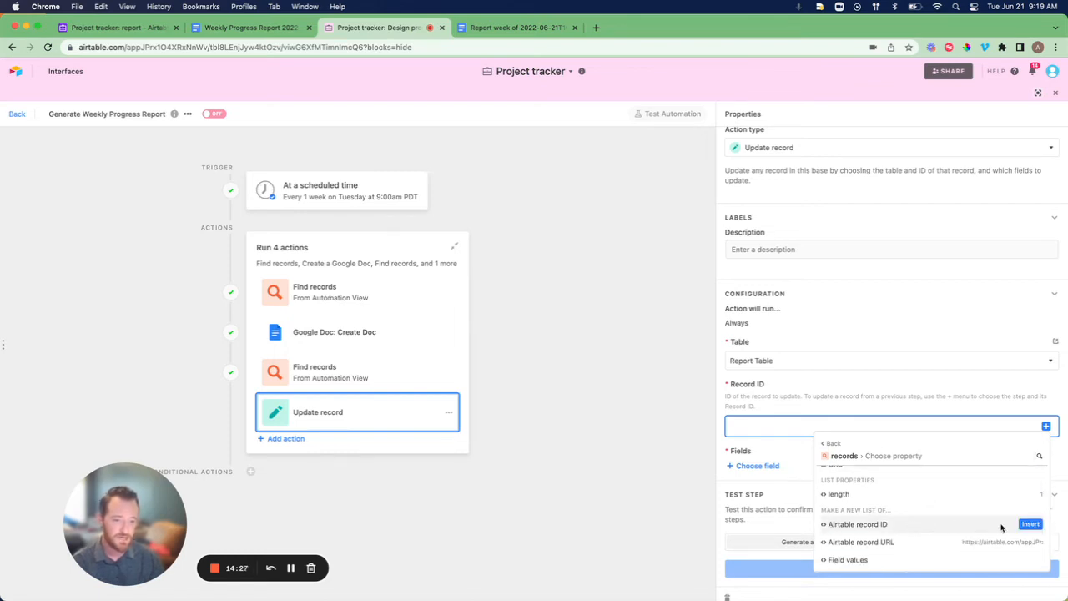
left_click(1031, 526)
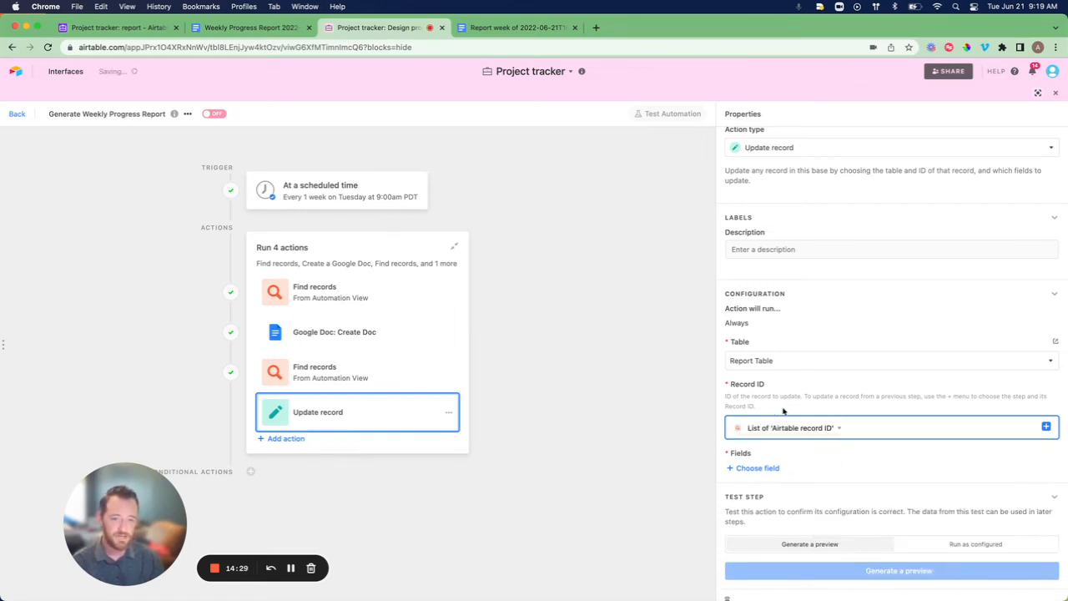
Set the url field to the Google Doc's File URL from the upload location output.
left_click(755, 468)
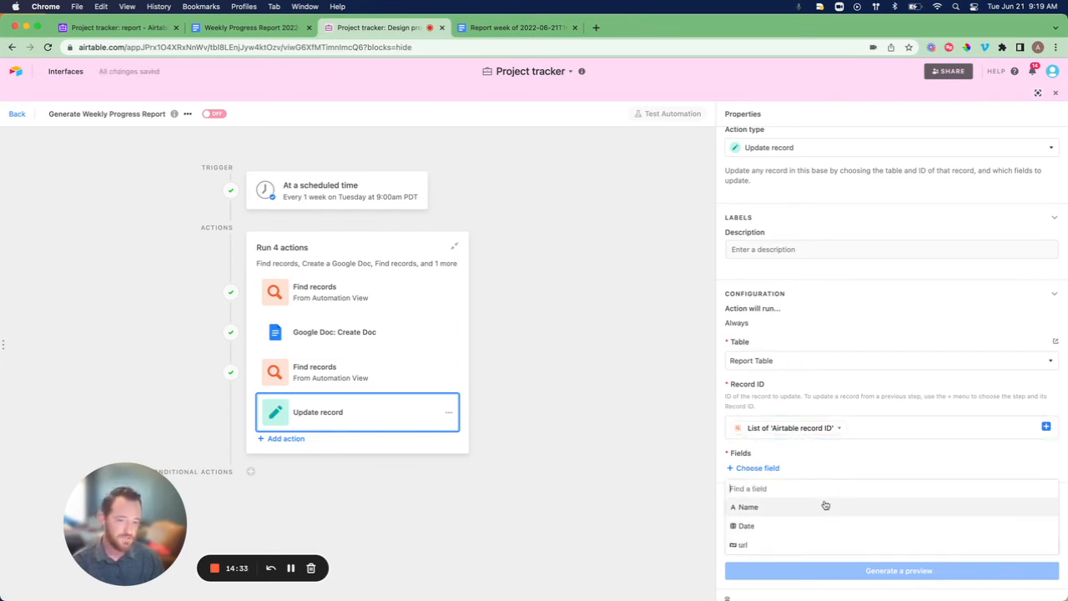
left_click(738, 543)
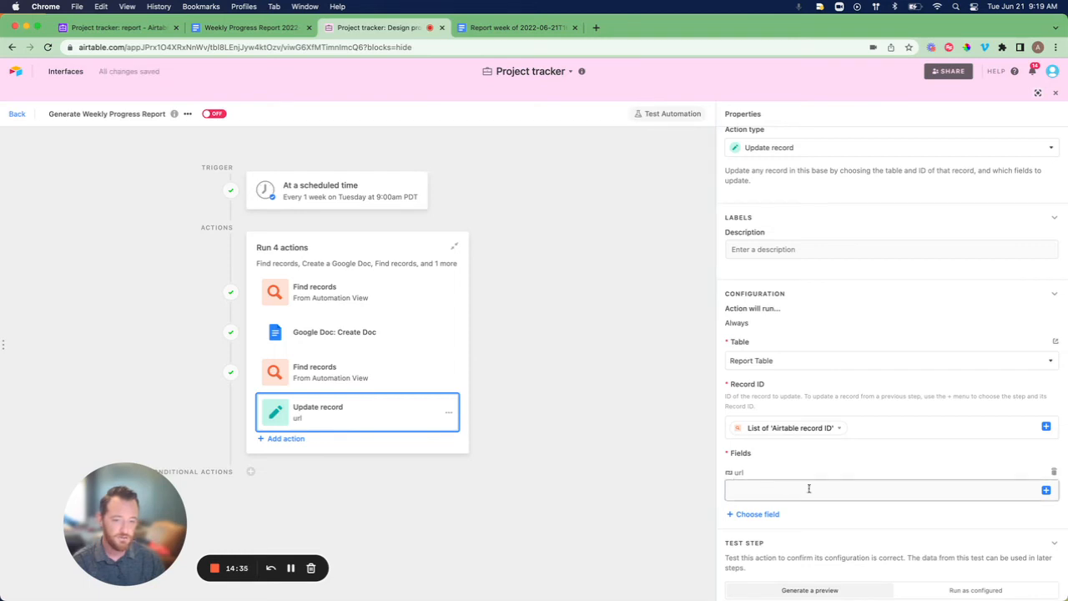
left_click(1046, 490)
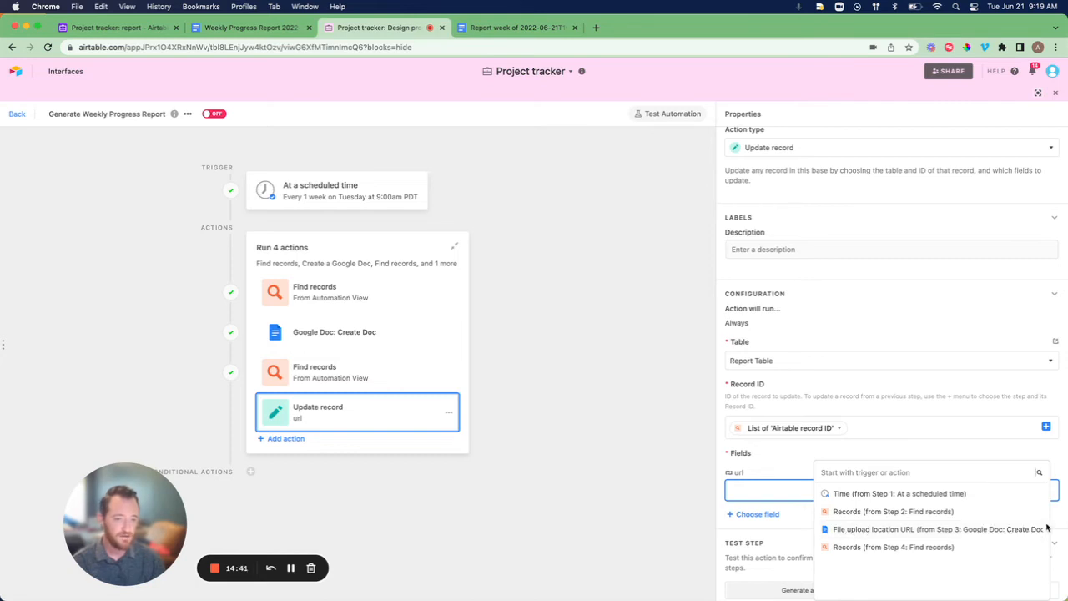
left_click(1019, 530)
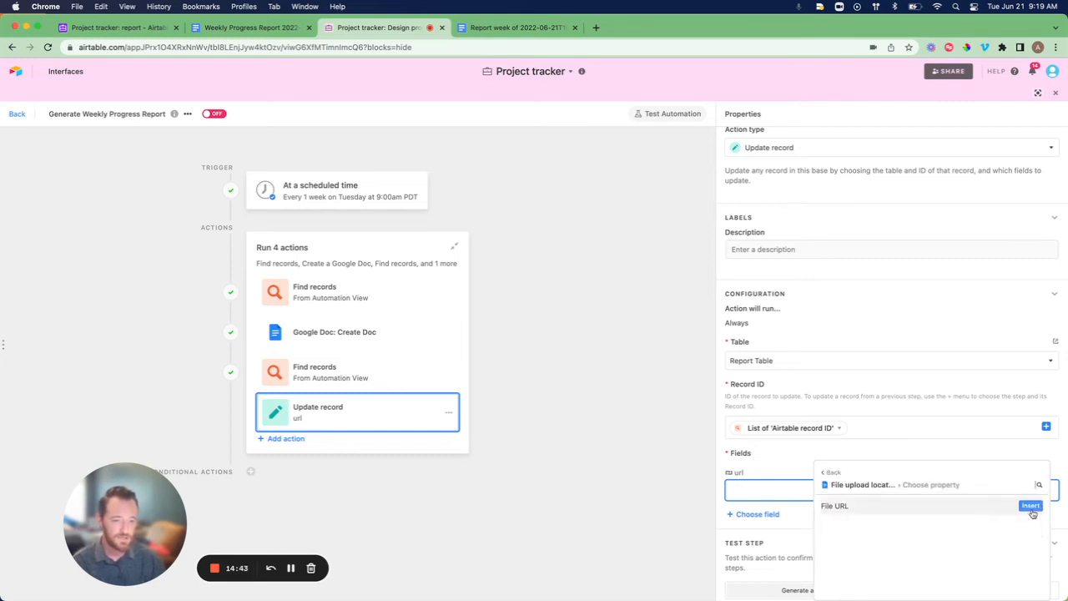
left_click(1031, 507)
scroll(920, 431, "down", 2)
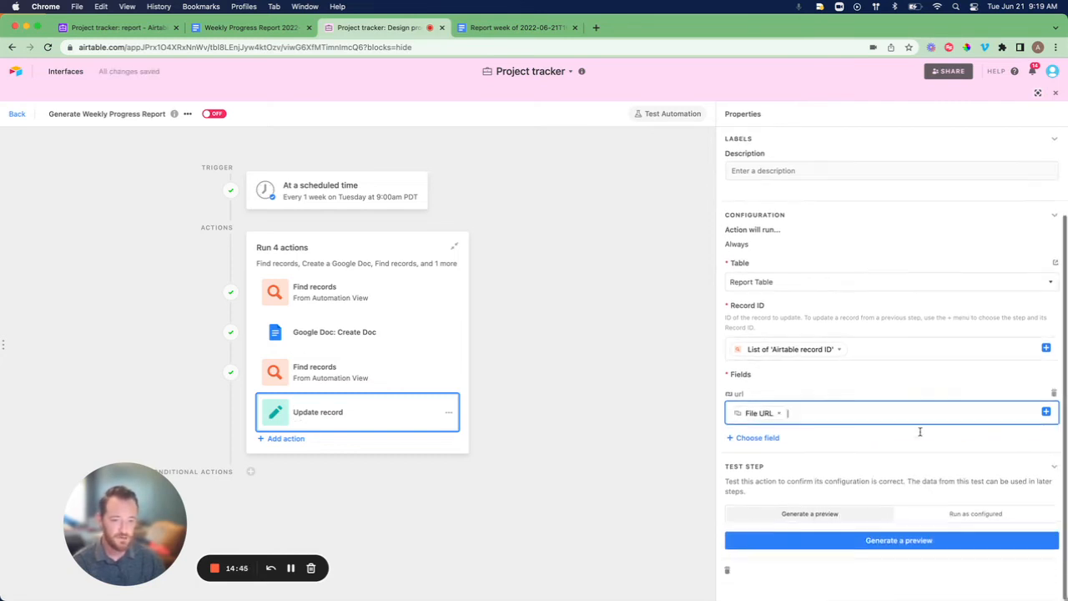
Test the Update record step as configured and confirm Report 1's url was updated.
left_click(943, 514)
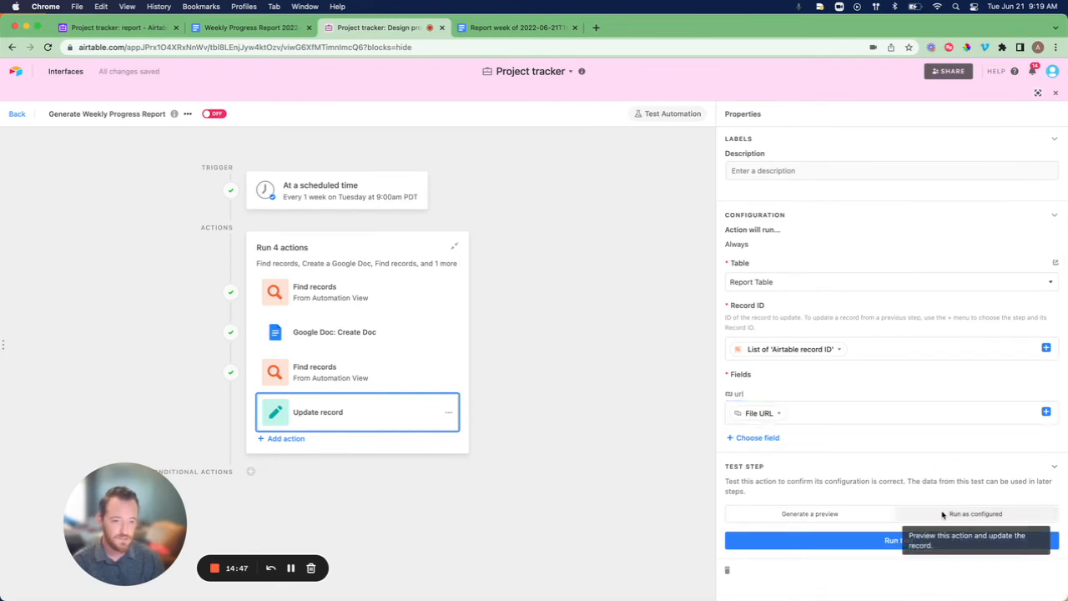
left_click(893, 542)
scroll(893, 545, "down", 1)
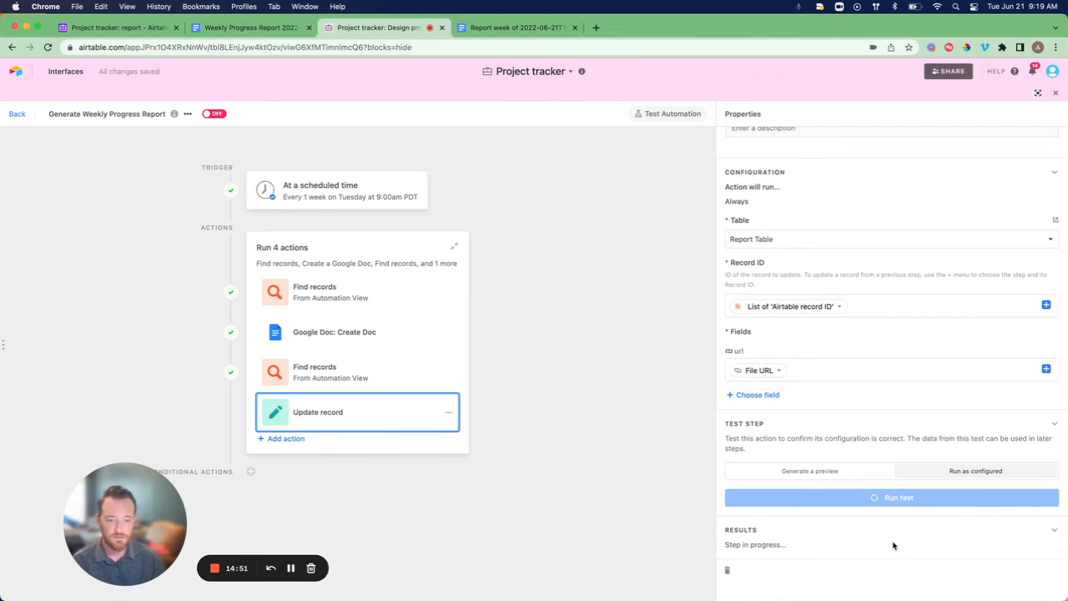
left_click(889, 549)
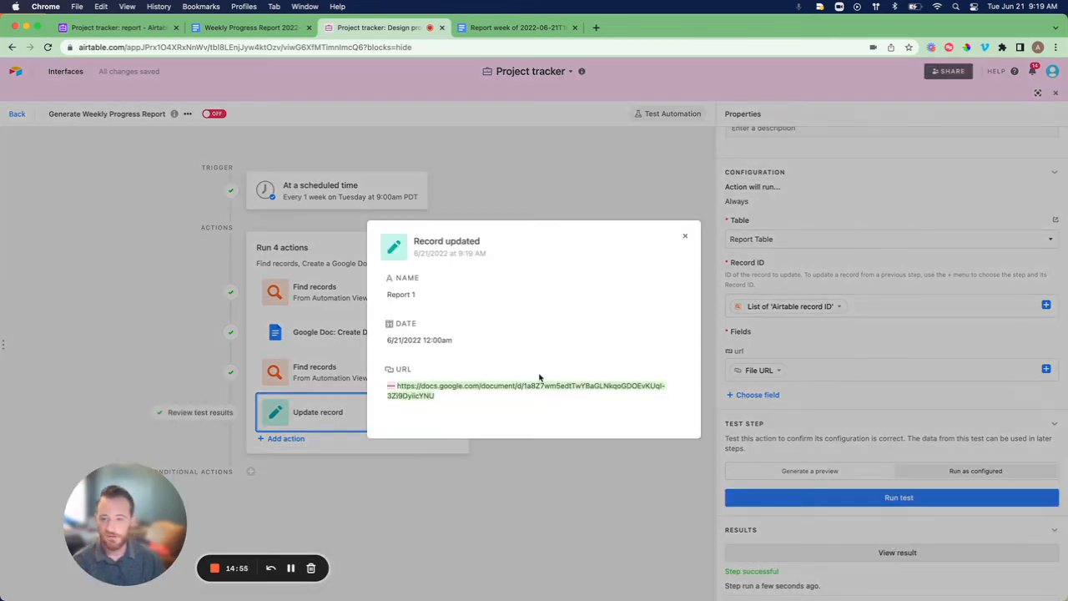
left_click(684, 239)
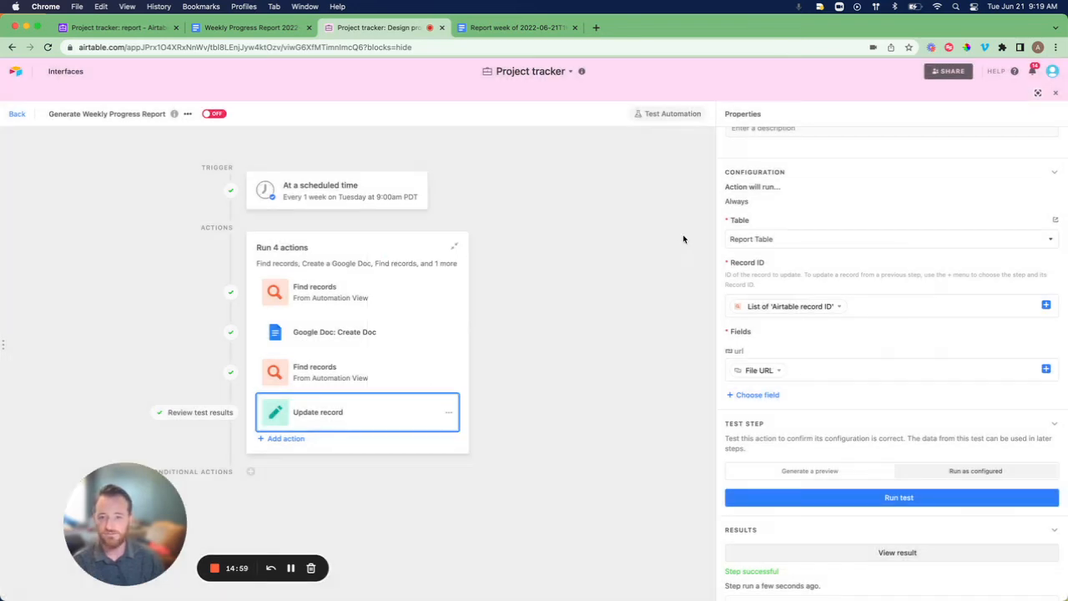
Verify Report 1's url link in Report Table opens the Google Doc, then reopen the automation.
left_click(16, 114)
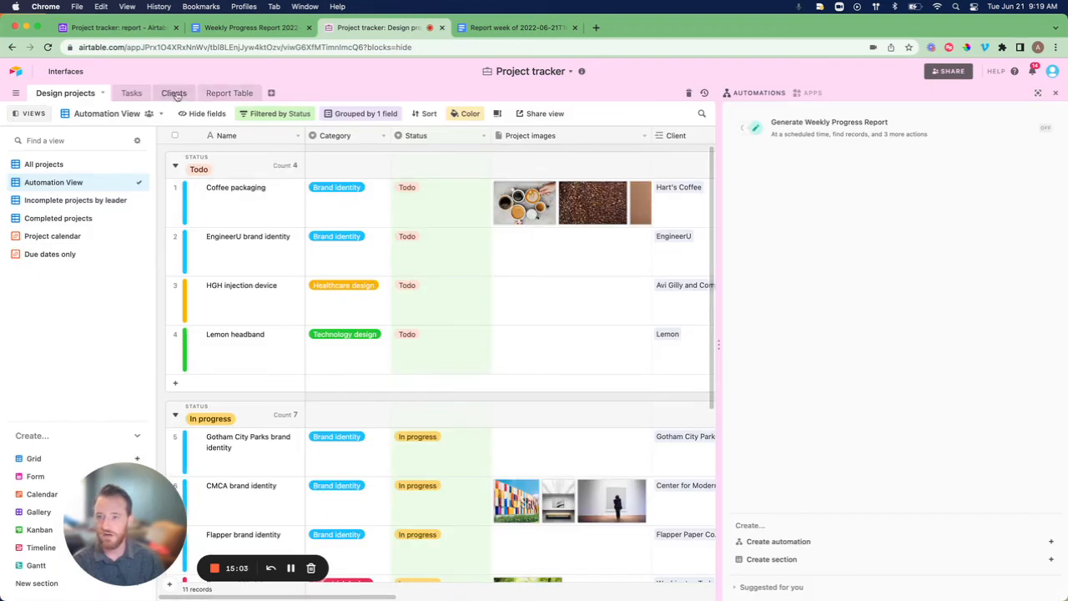
left_click(233, 94)
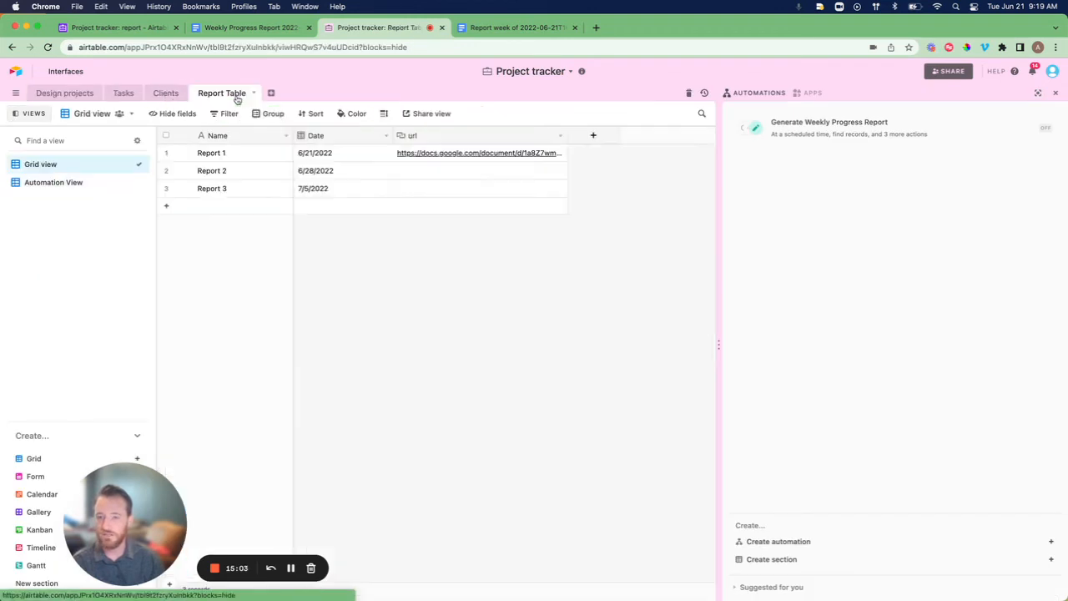
left_click(455, 155)
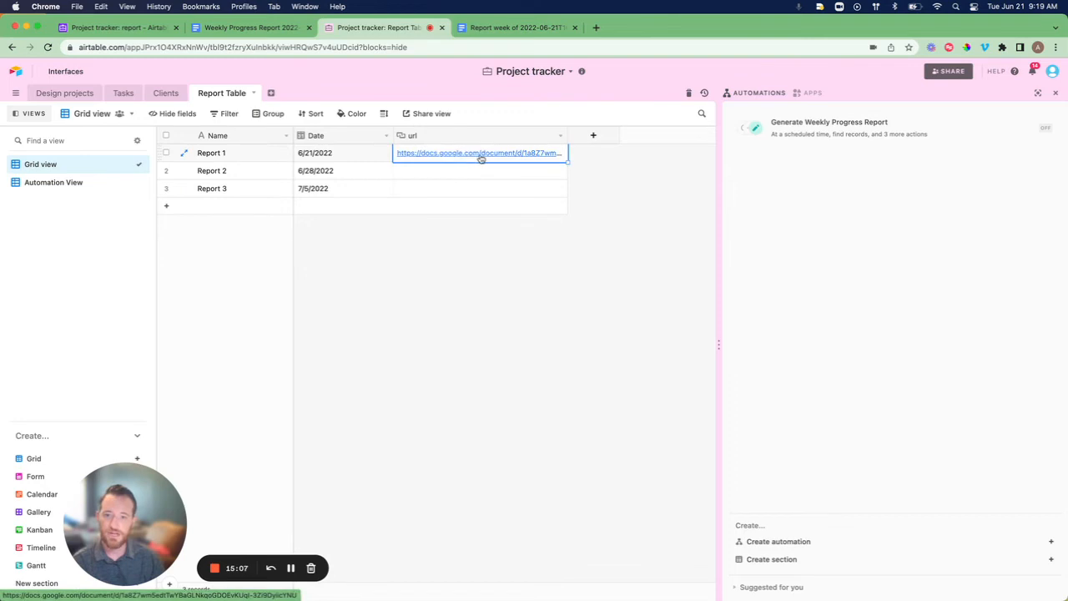
left_click(470, 154)
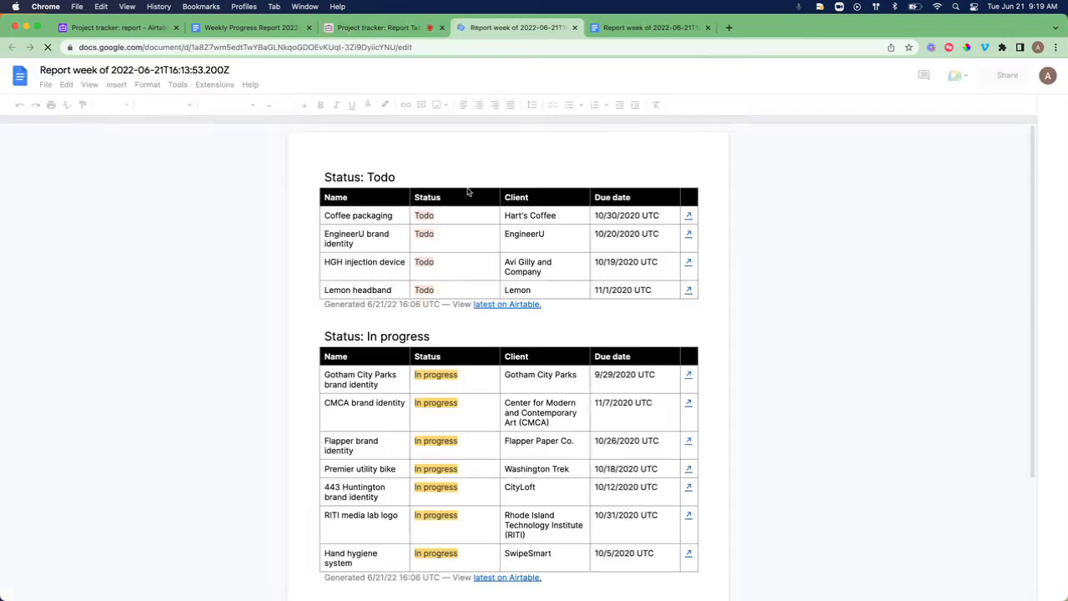
left_click(406, 24)
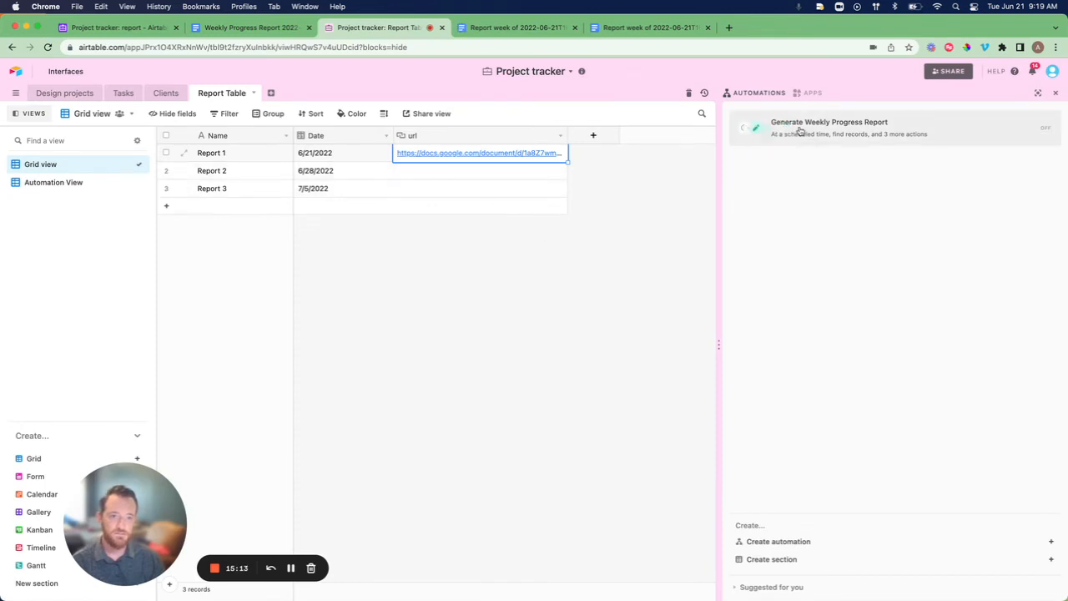
left_click(768, 134)
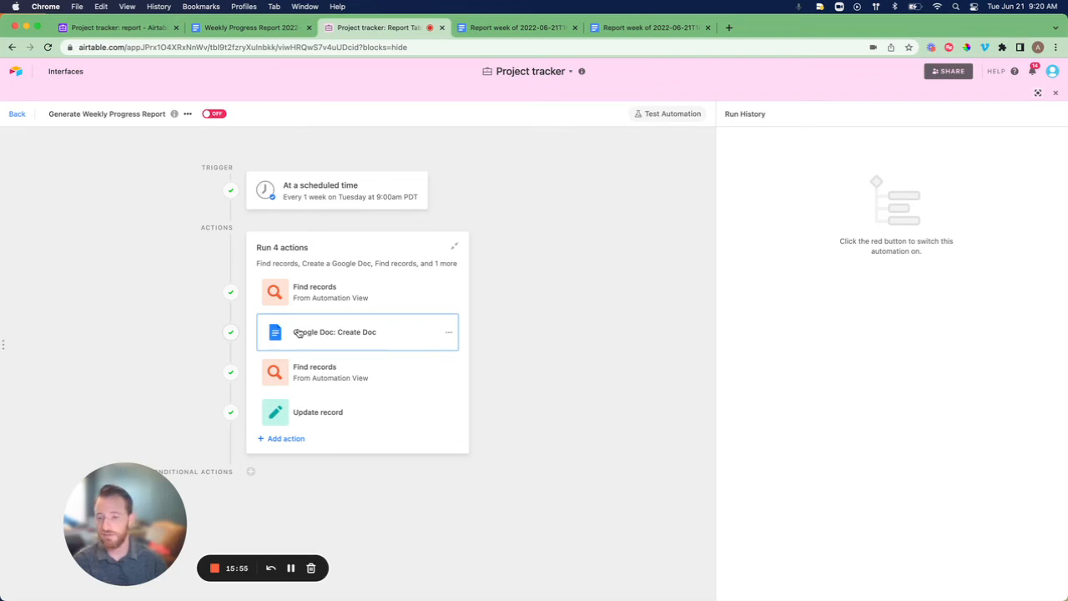
Add a Send email action to the recipient's address with subject 'Weekly Report to review'.
left_click(288, 440)
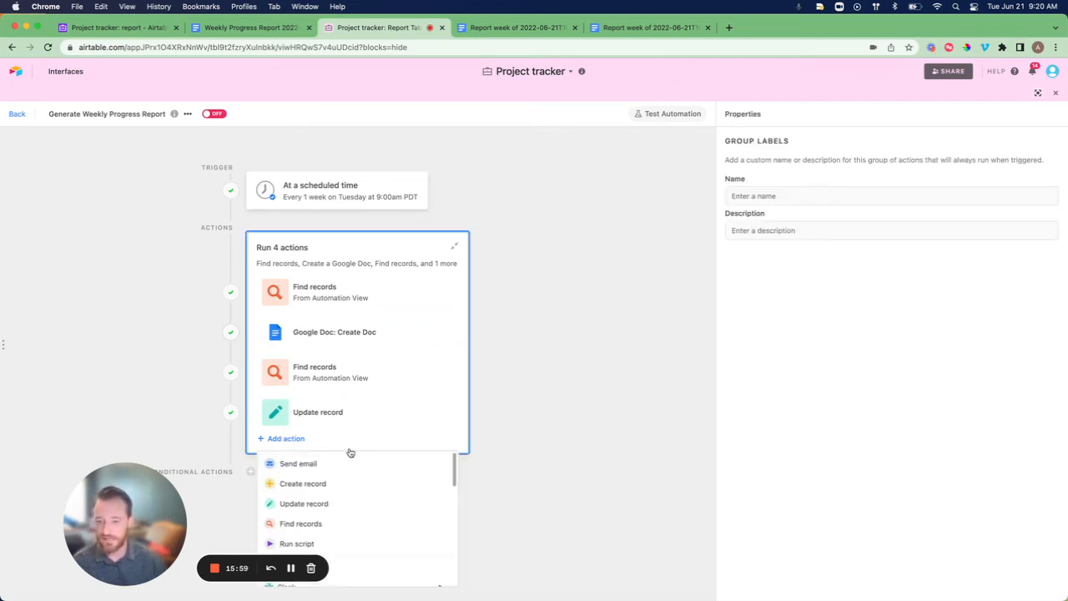
left_click(290, 465)
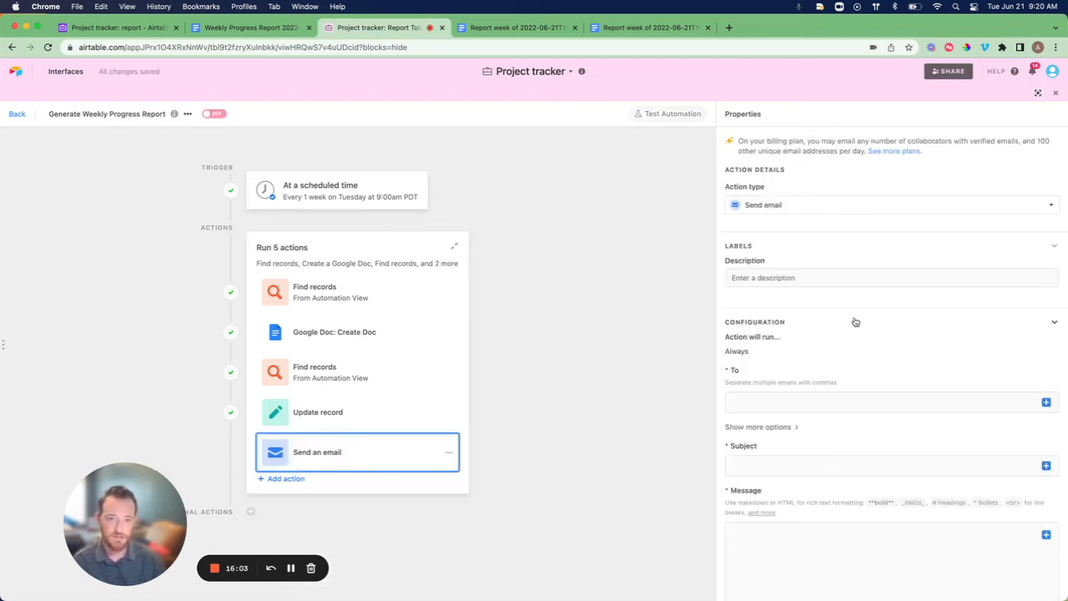
scroll(855, 321, "down", 1)
left_click(748, 384)
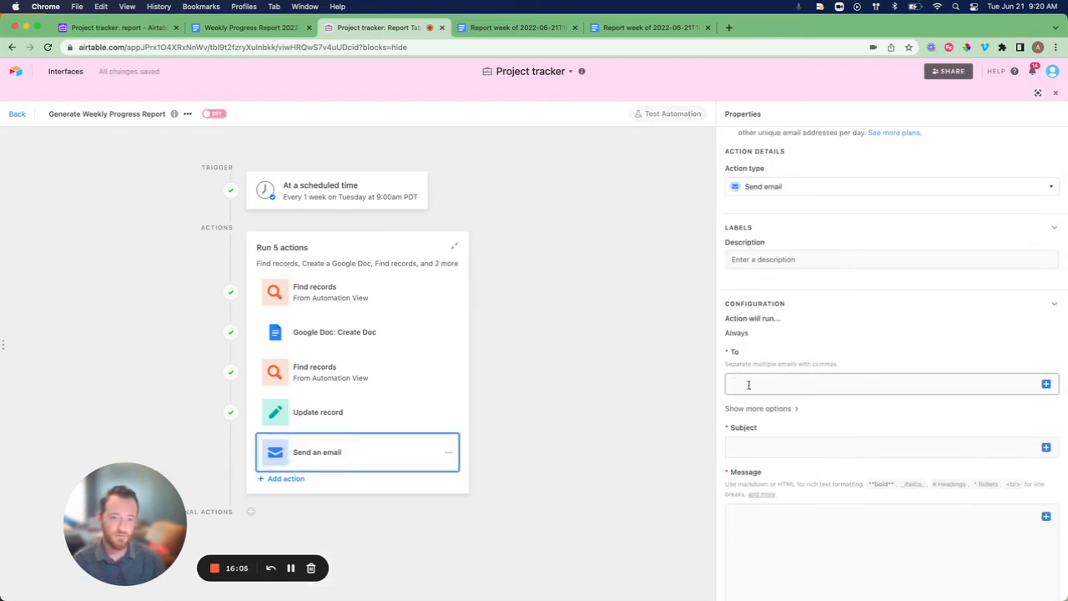
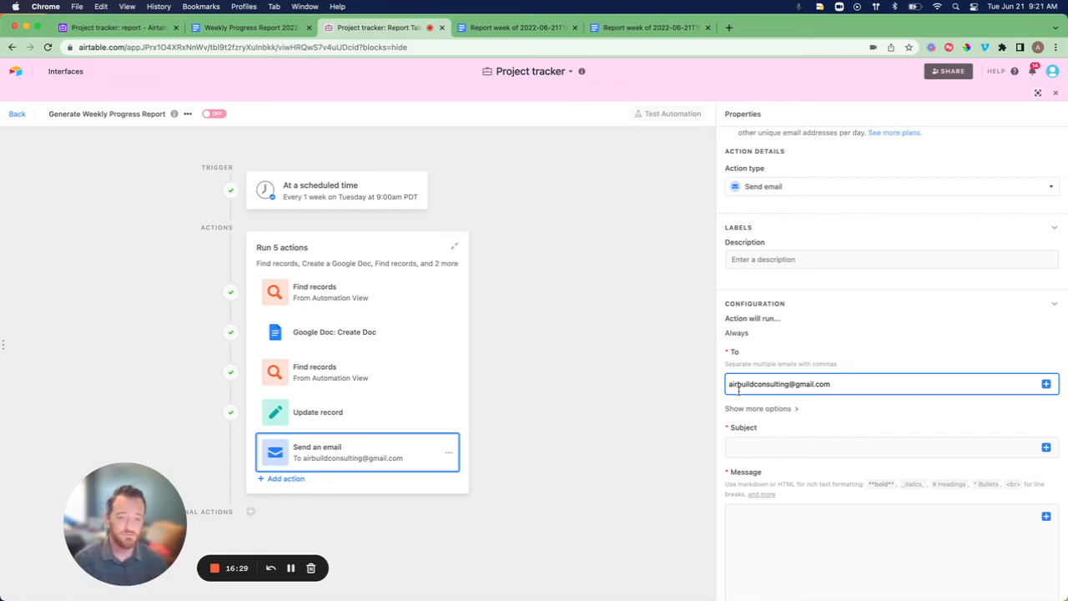
left_click(743, 447)
type("Week")
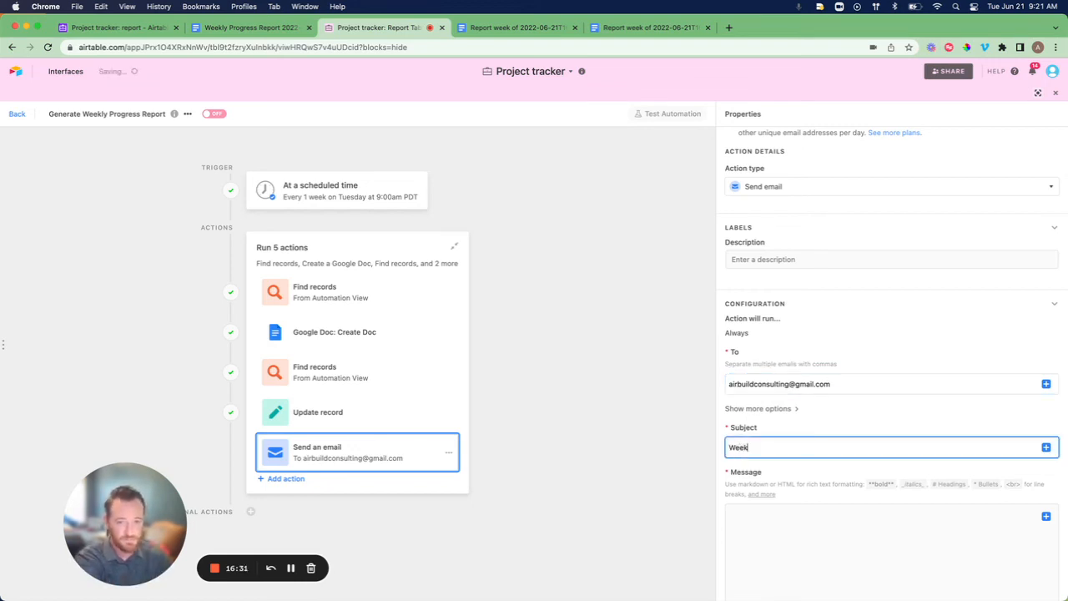
type("ly Repot to t")
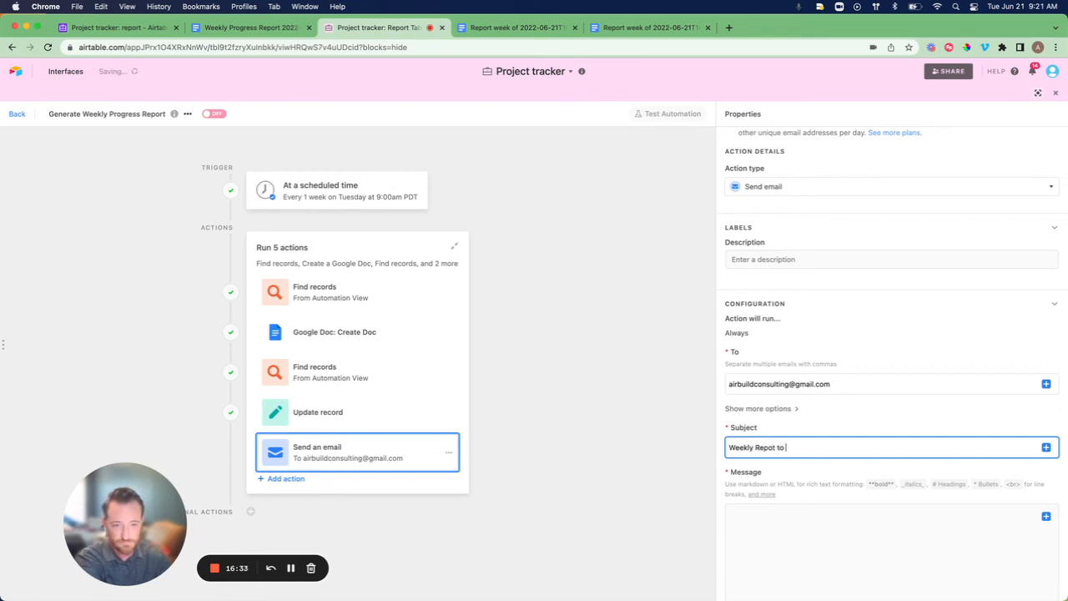
key("BackSpace")
key("BackSpace")
key("BackSpace")
key("BackSpace")
key("BackSpace")
type("rt")
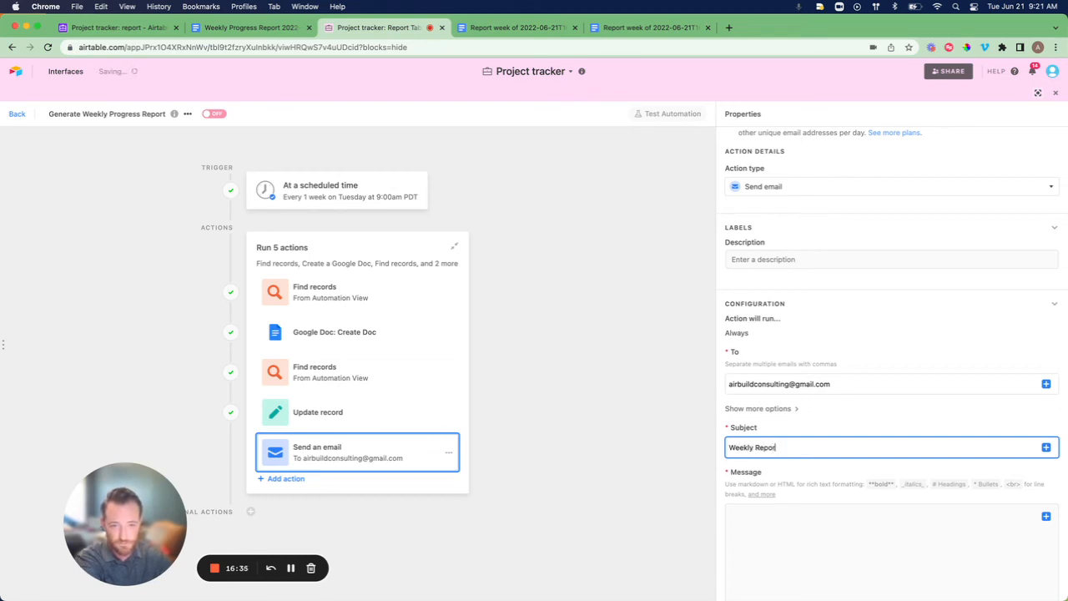
type(" to review")
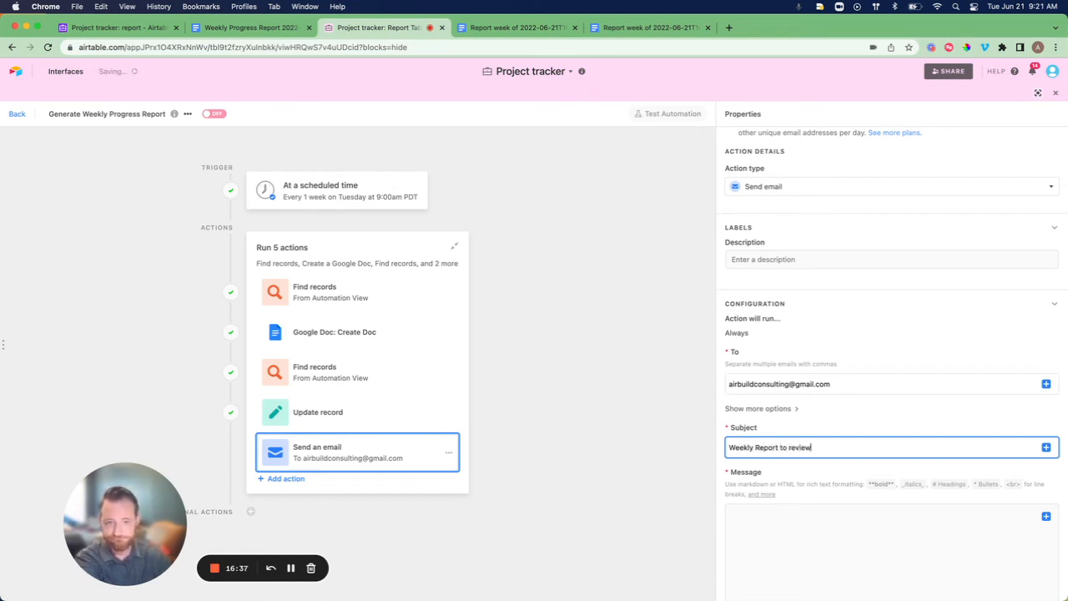
scroll(794, 453, "down", 3)
left_click(777, 430)
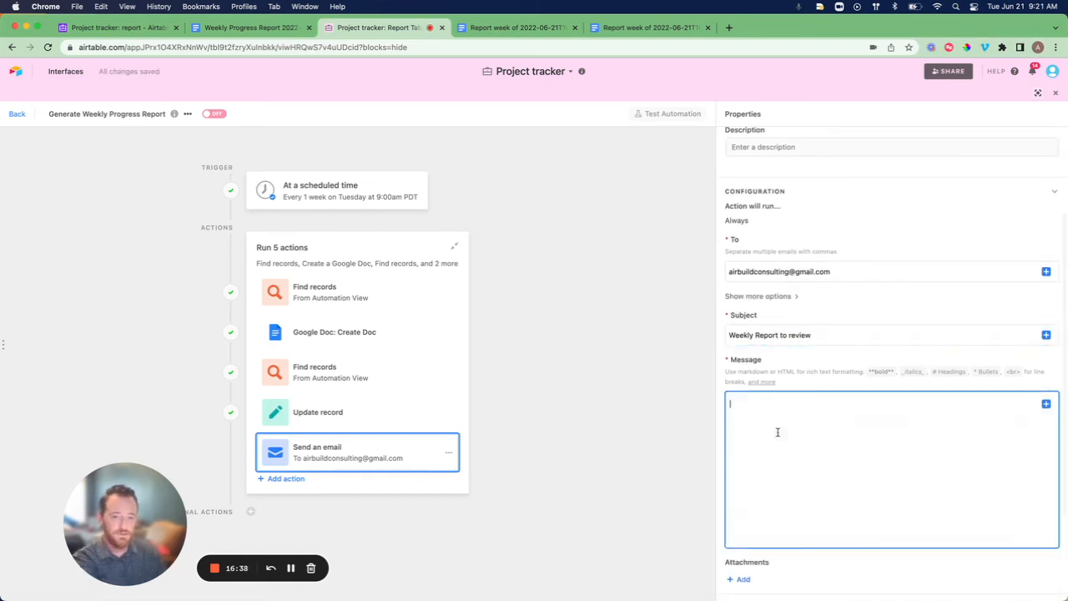
Insert step 3's Google Doc File URL into the email message body.
left_click(1046, 405)
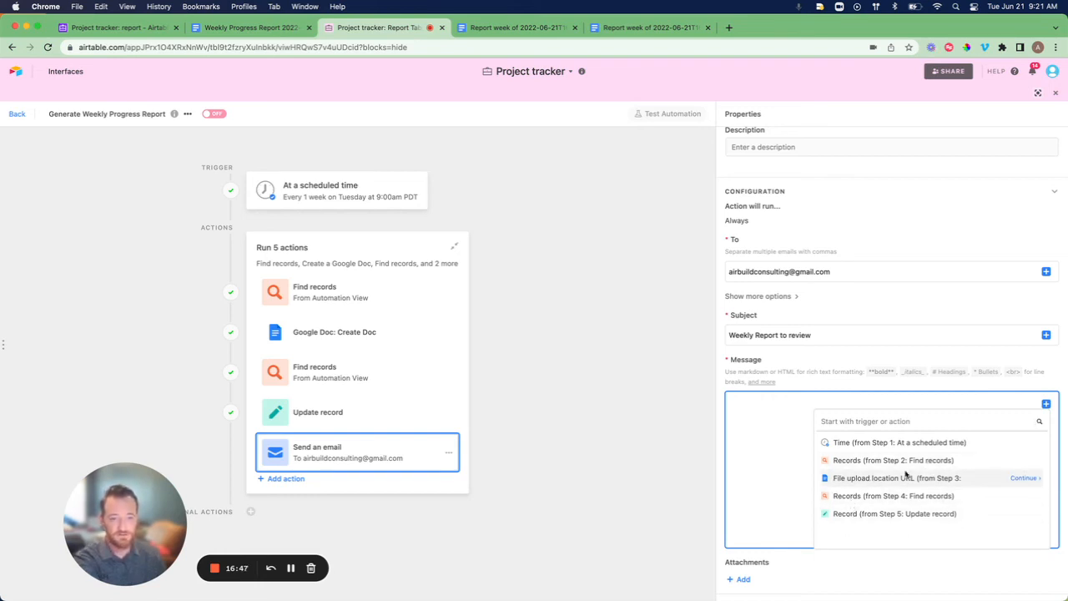
left_click(1025, 477)
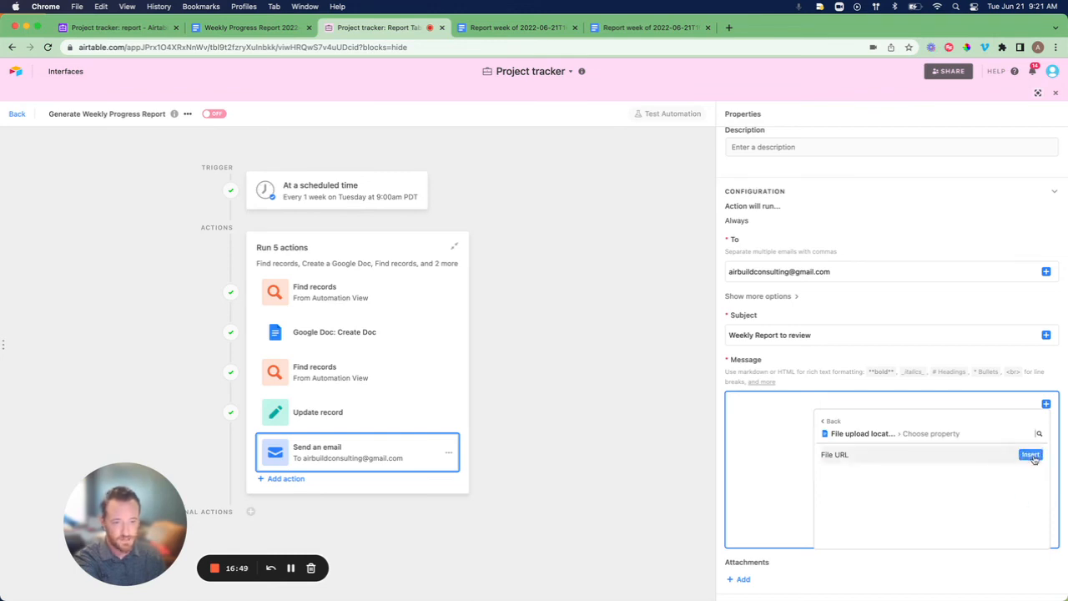
left_click(1030, 453)
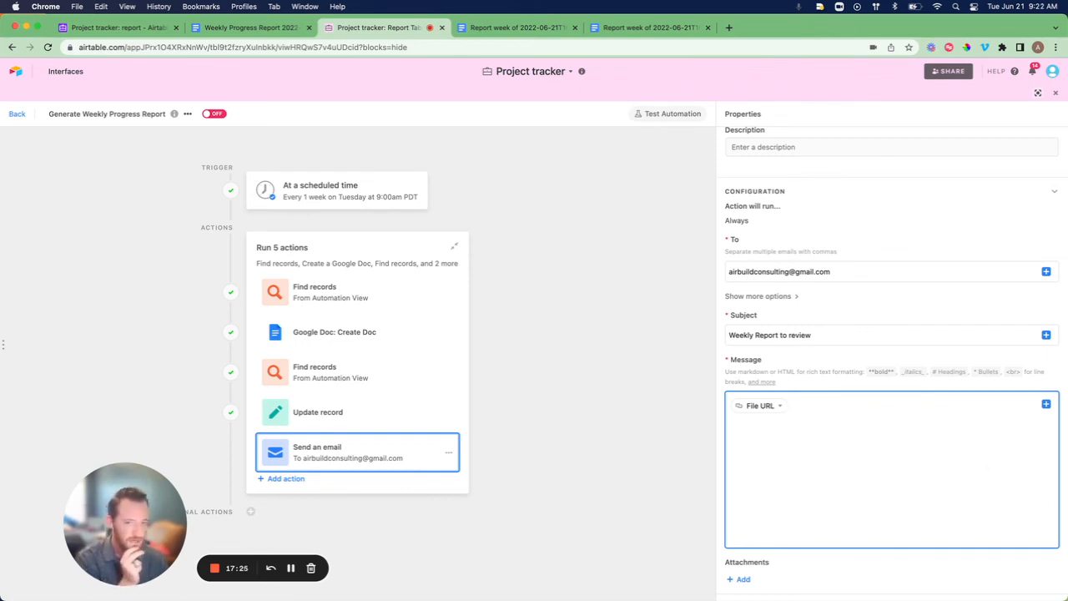
Consult the Airtable Support Markdown syntax article, then return to the automation editor.
left_click(755, 383)
scroll(575, 318, "down", 3)
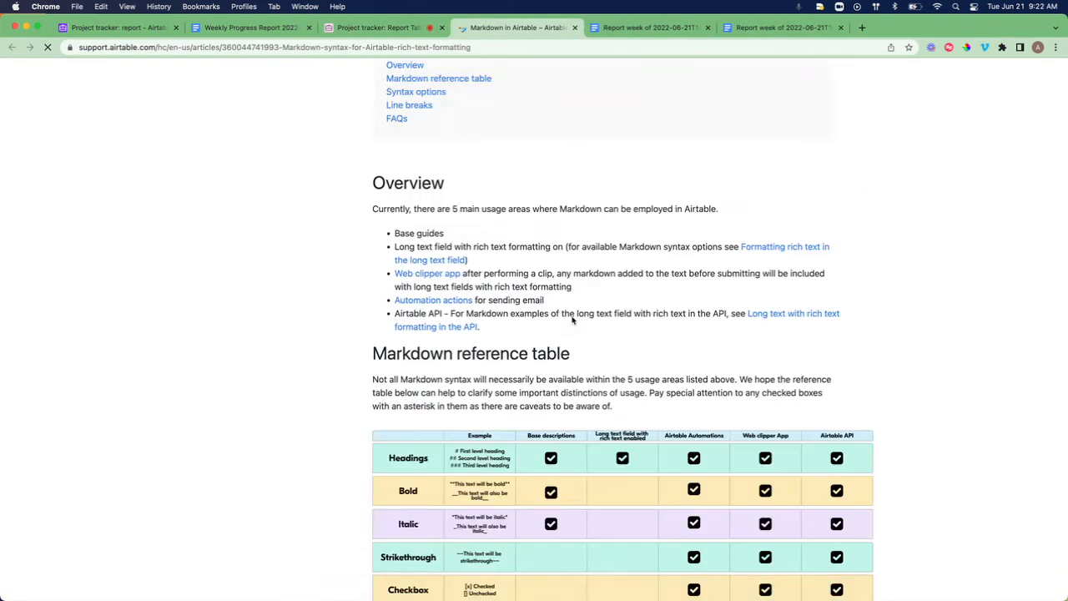
scroll(573, 318, "down", 5)
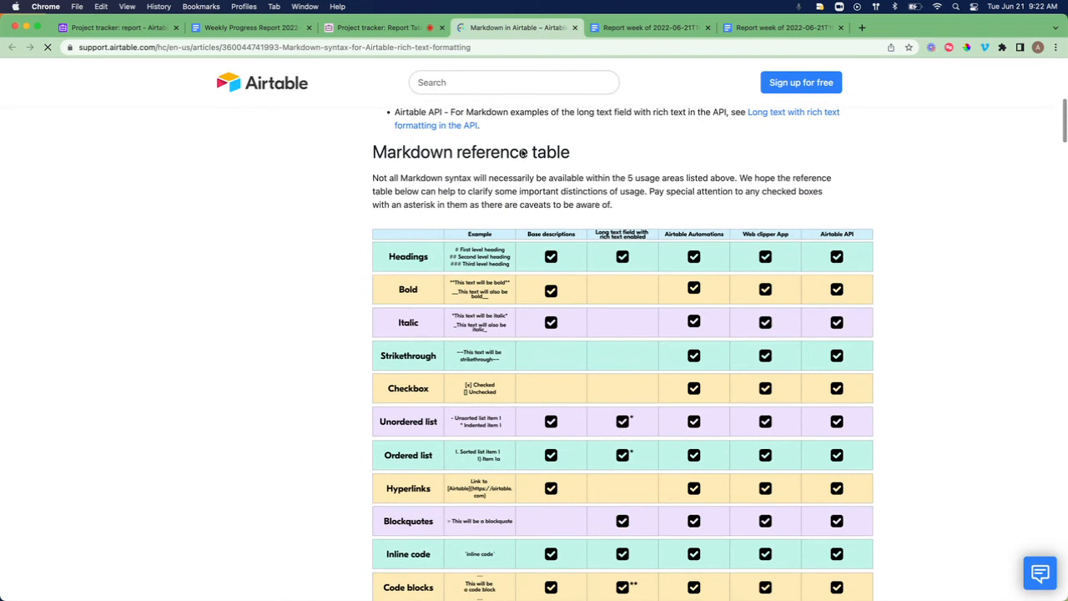
scroll(469, 214, "down", 2)
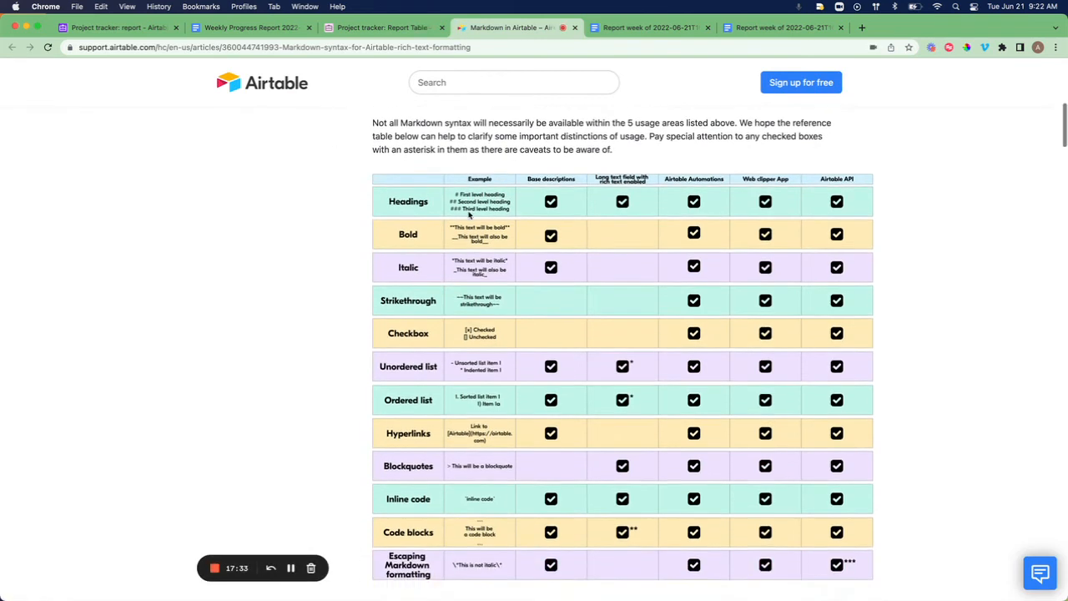
scroll(469, 214, "down", 1)
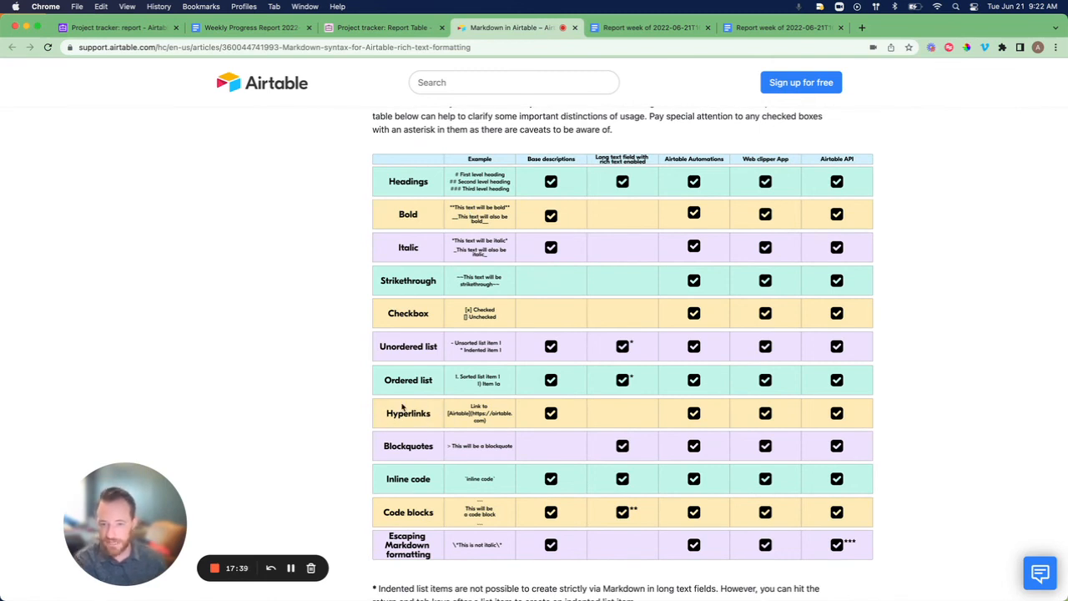
left_click(383, 29)
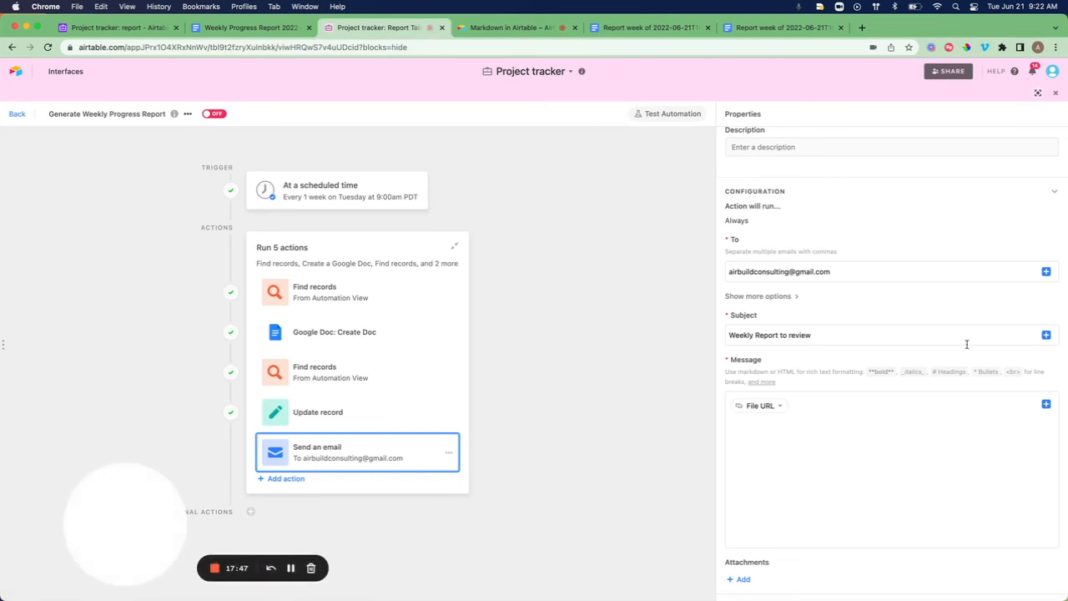
Wrap the File URL in the message as the Markdown link [click me](File URL).
left_click(729, 407)
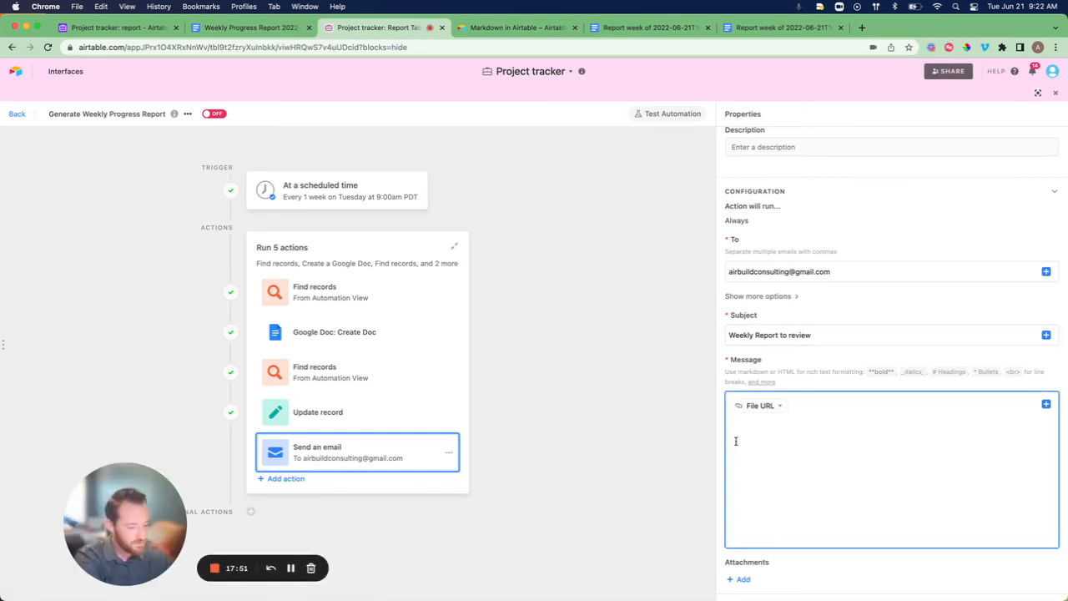
type("[click me ")
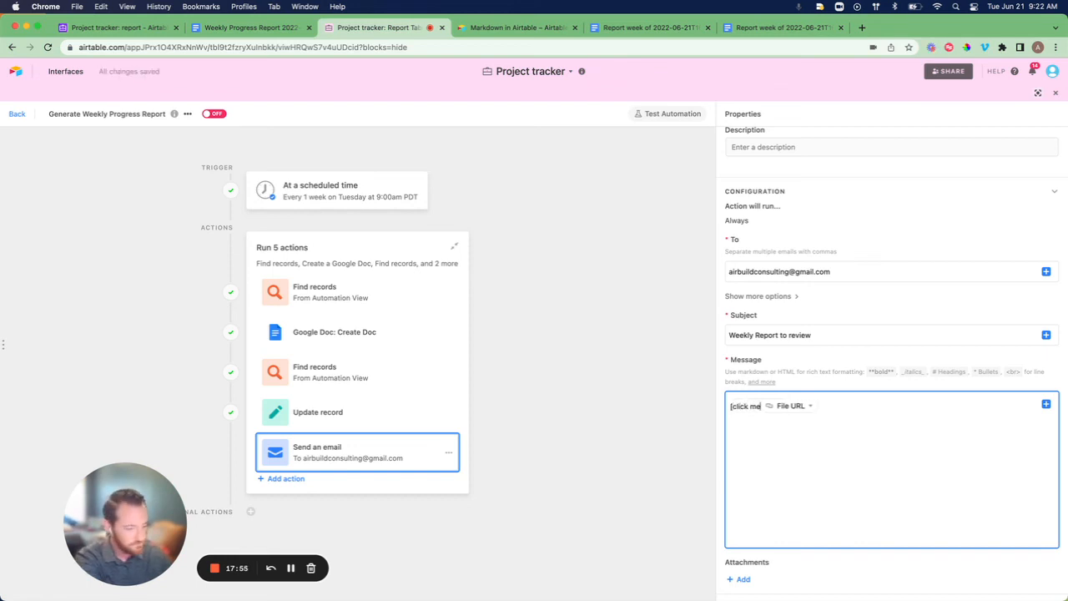
type("](")
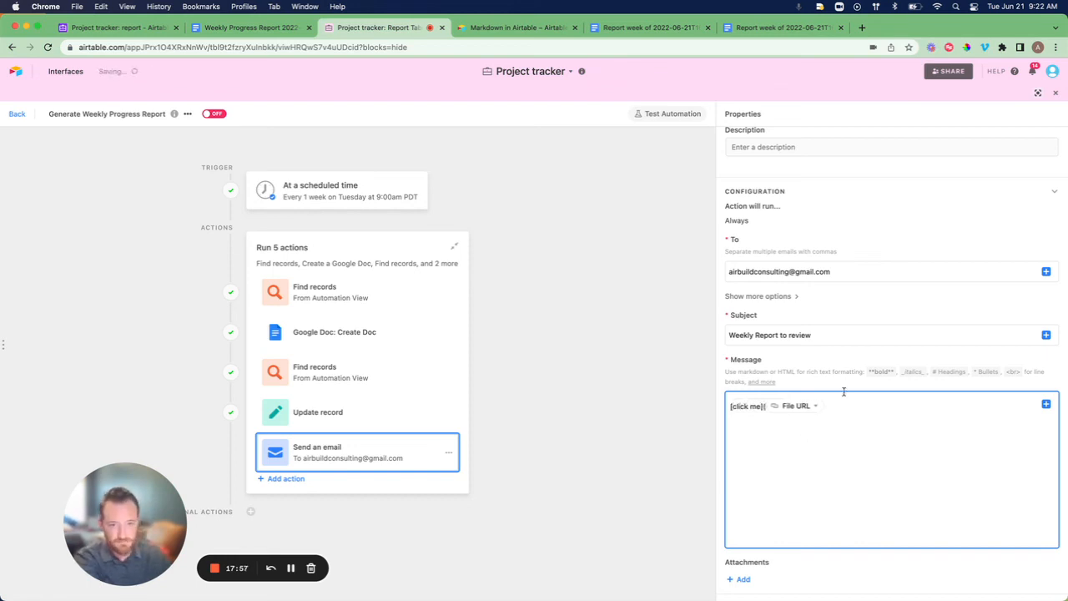
left_click(835, 404)
type(")")
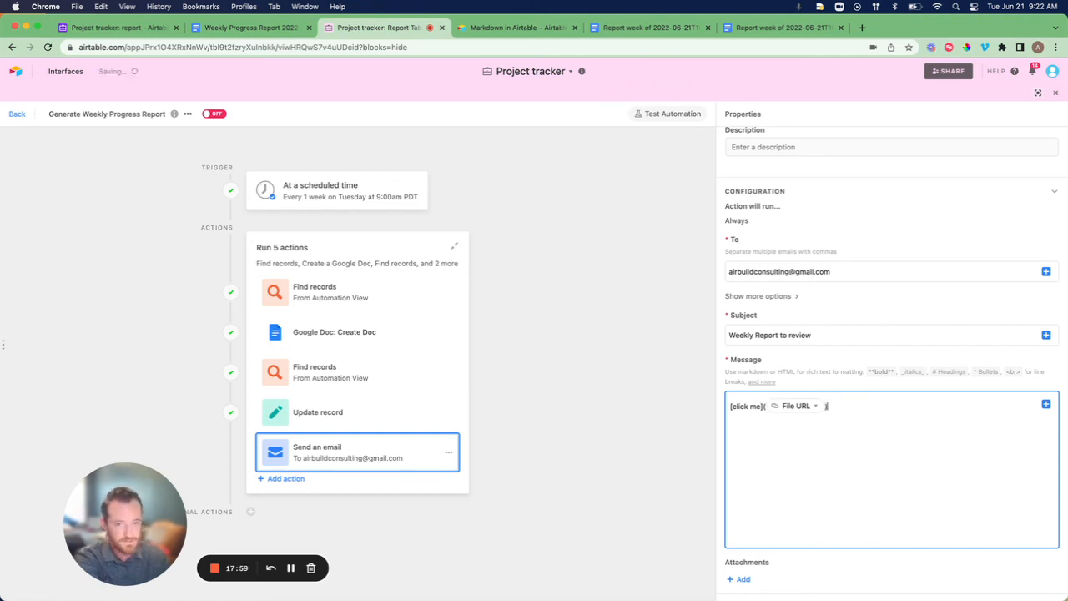
scroll(888, 426, "down", 2)
scroll(887, 425, "down", 1)
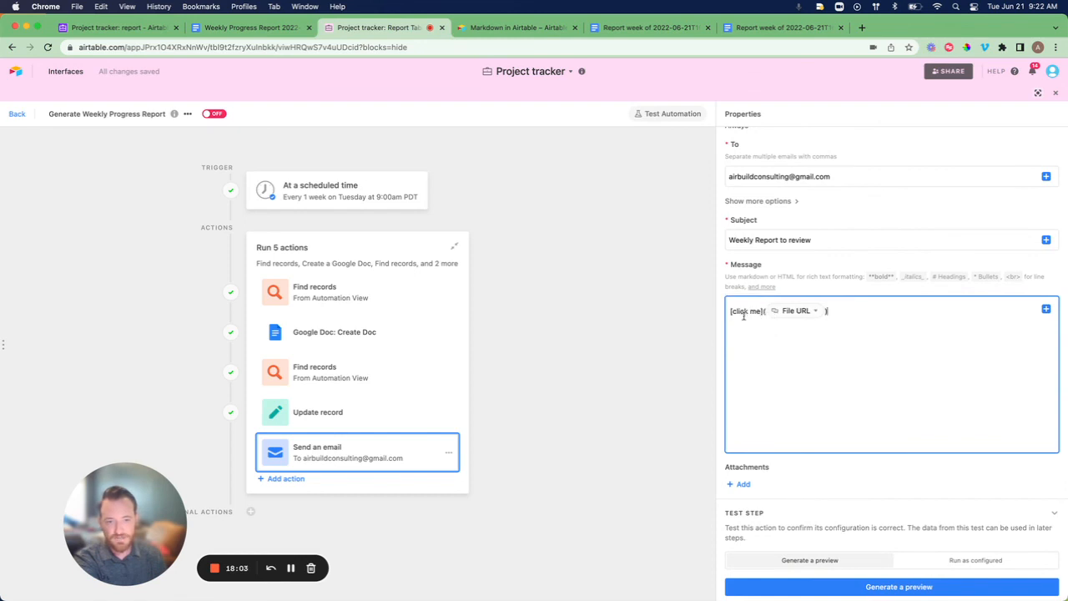
scroll(760, 325, "down", 2)
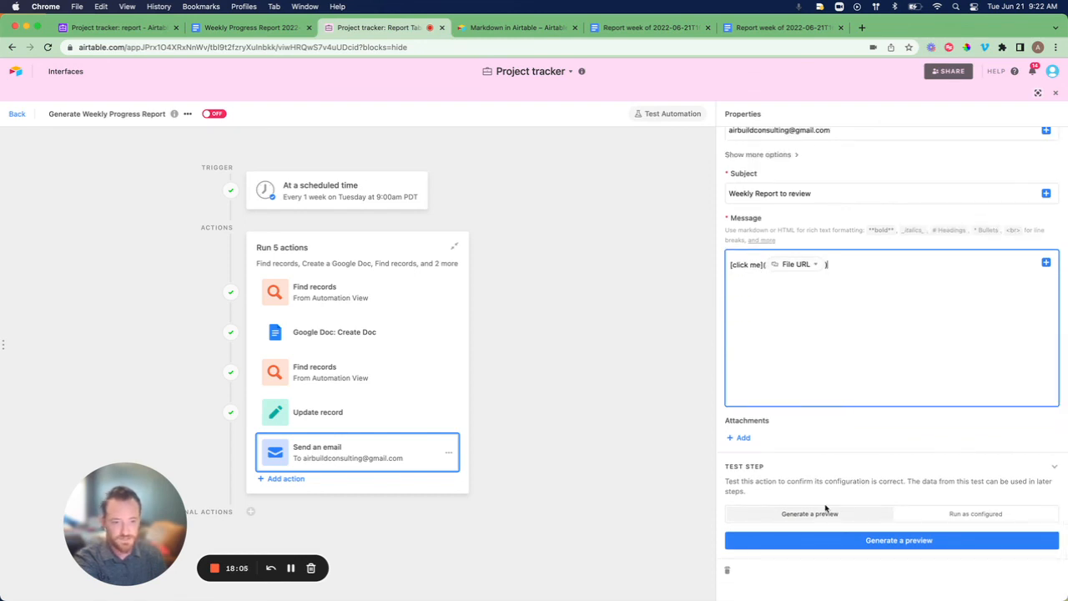
left_click(865, 539)
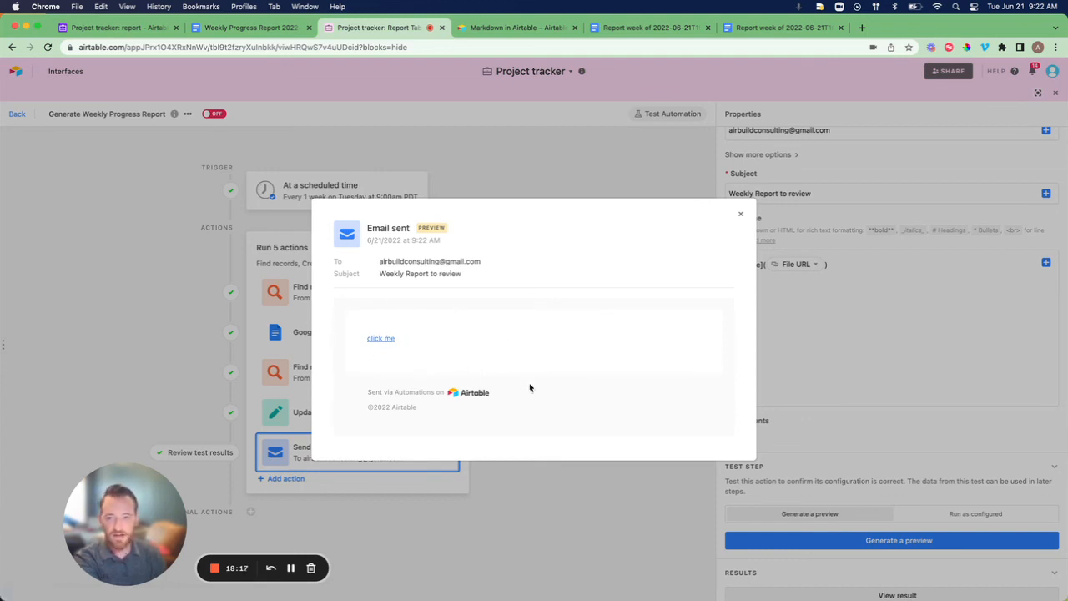
Close the email preview showing the click me link.
left_click(740, 214)
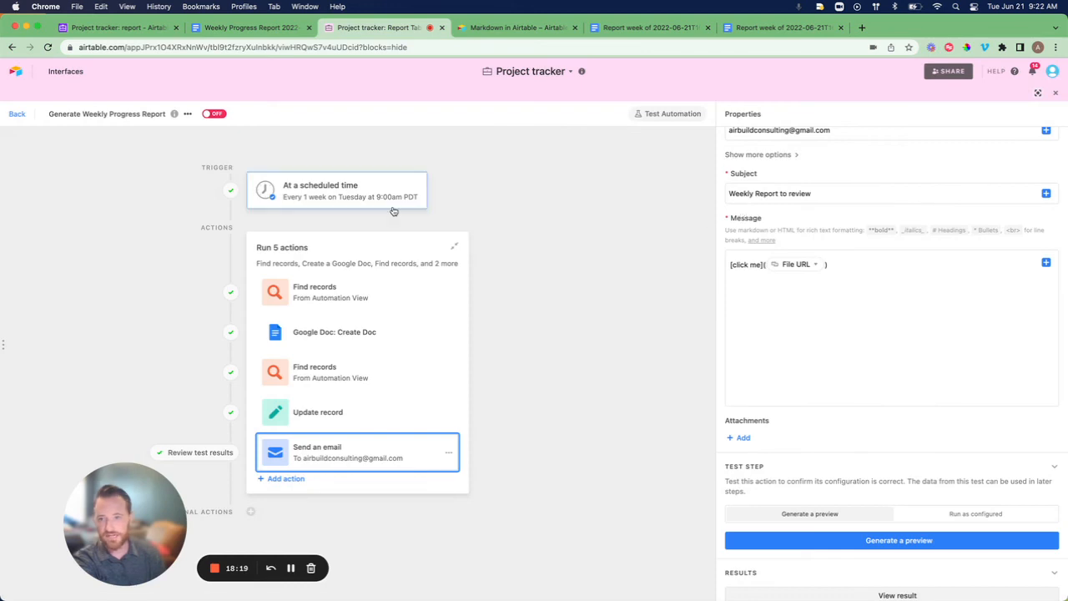